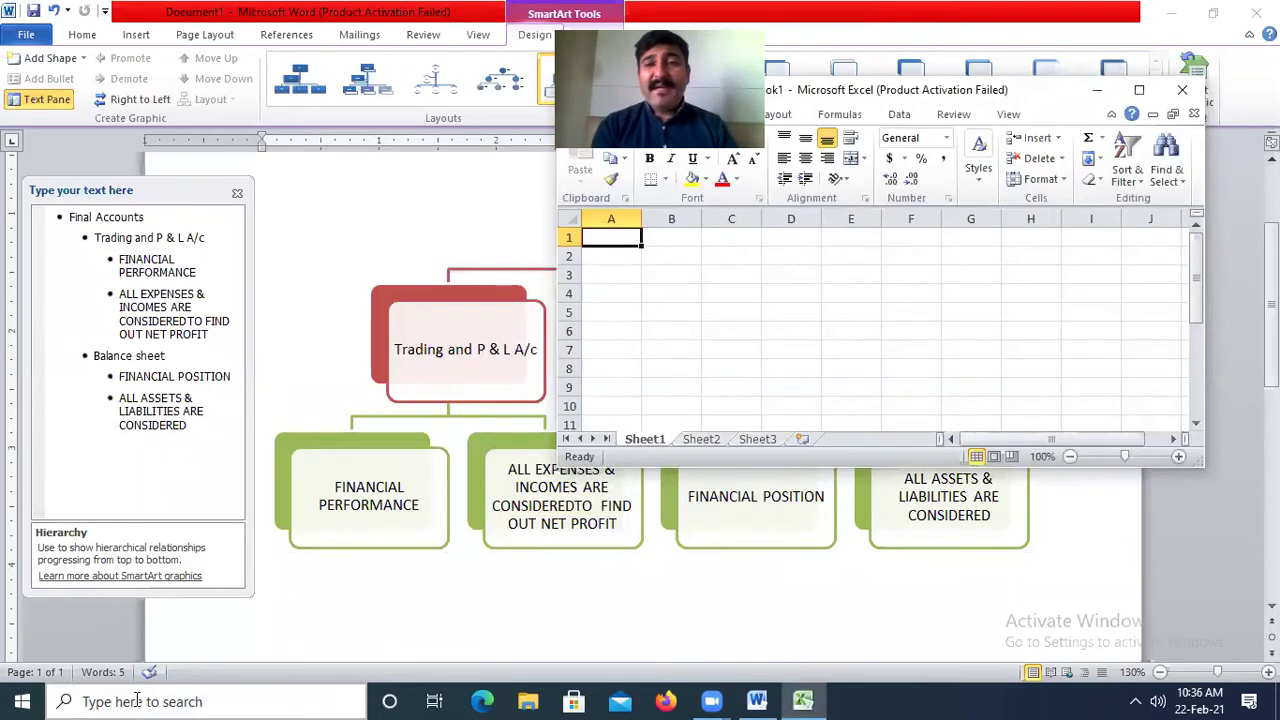
Enter PARTICULARS in A2 and widen column A.
{"action": "left_click", "coordinate": [1138, 89]}
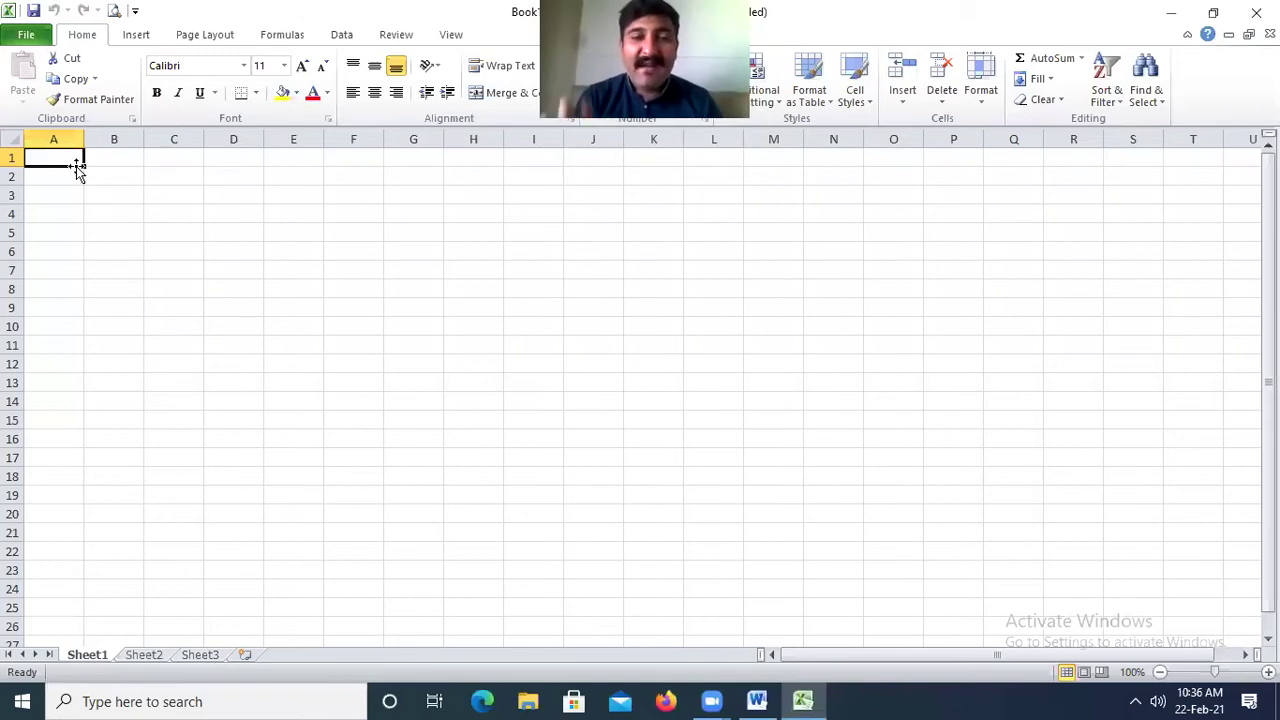
{"action": "key", "text": "Return"}
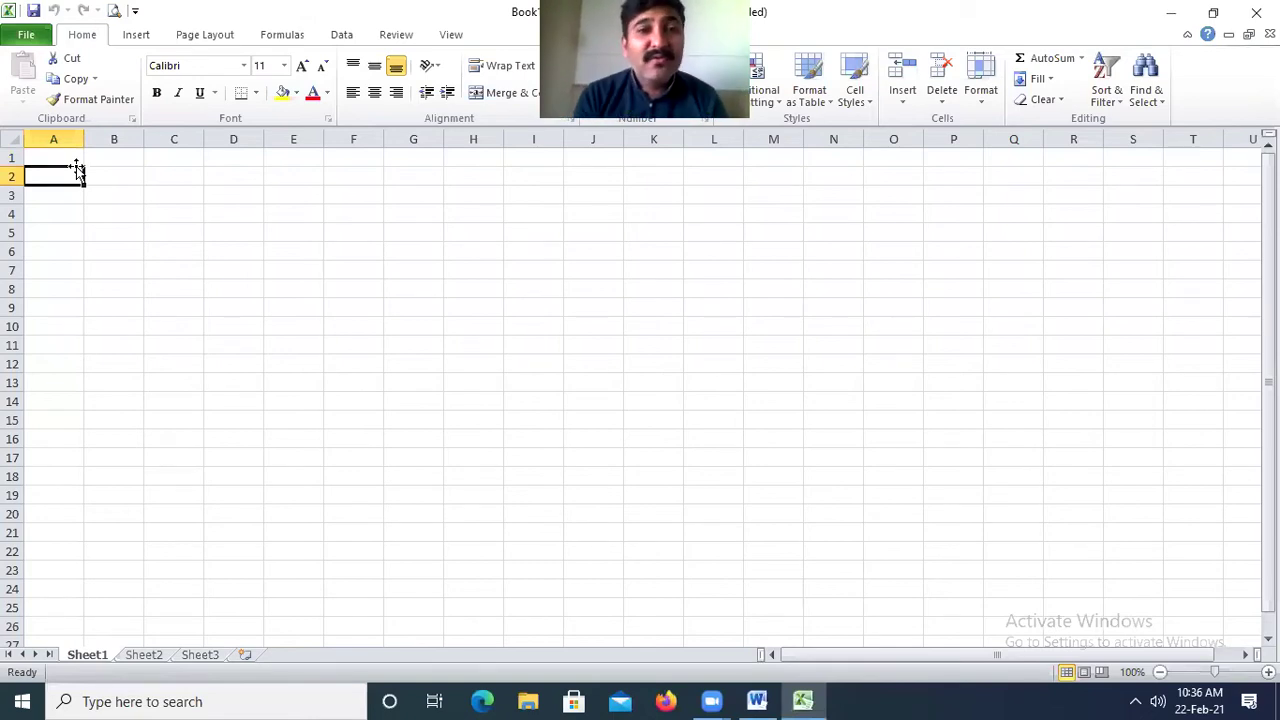
{"action": "type", "text": "PA"}
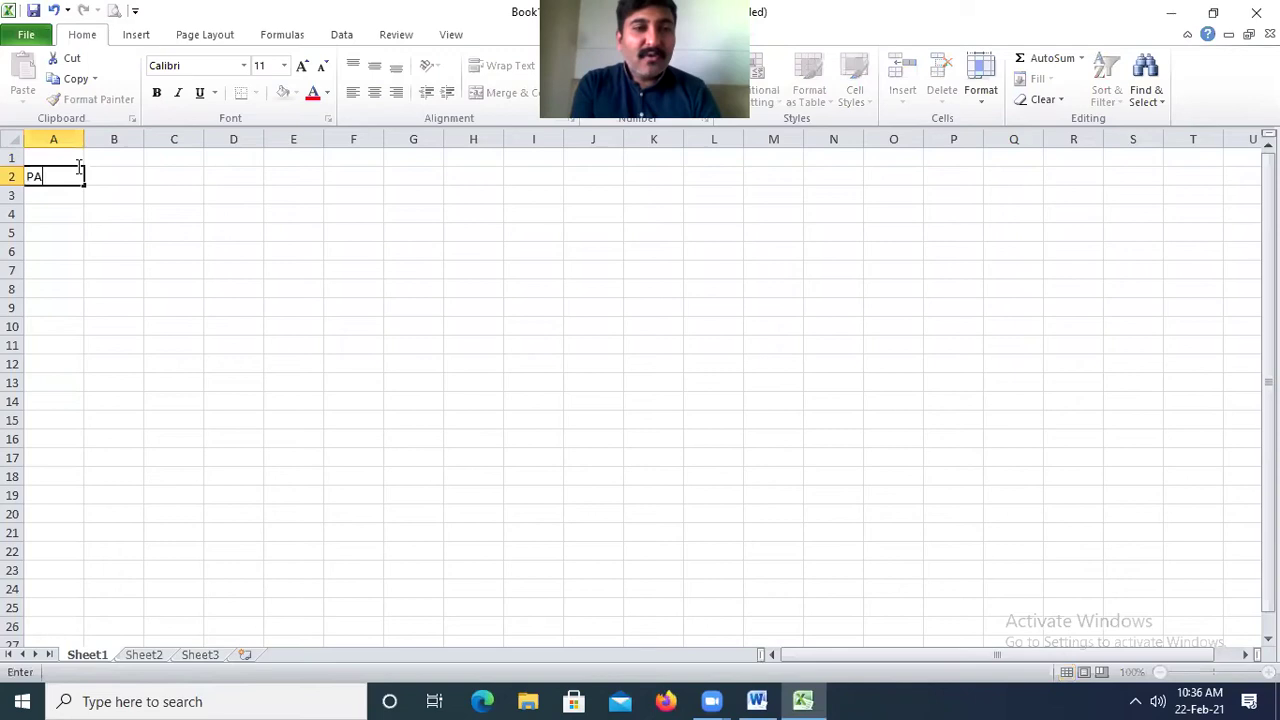
{"action": "type", "text": "RTICULARS"}
{"action": "key", "text": "Return"}
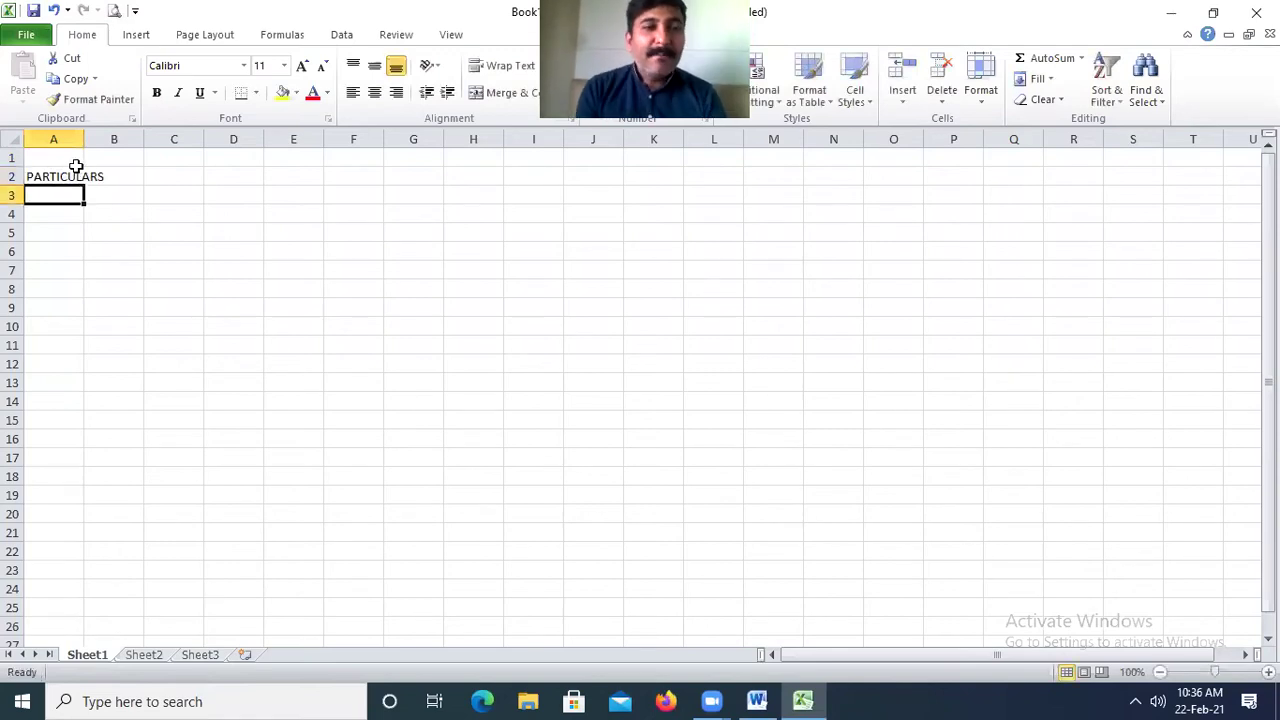
{"action": "key", "text": "Up"}
{"action": "left_click", "coordinate": [856, 149]}
{"action": "left_click_drag", "start_coordinate": [84, 132], "coordinate": [210, 136]}
Enter the RS. amount headings in B2 and C2.
{"action": "left_click", "coordinate": [240, 175]}
{"action": "type", "text": "RS"}
{"action": "key", "text": "Return"}
{"action": "left_click", "coordinate": [241, 177]}
{"action": "key", "text": "Right"}
{"action": "type", "text": "RS."}
{"action": "key", "text": "Return"}
{"action": "left_click", "coordinate": [241, 177]}
{"action": "type", "text": "RS."}
{"action": "key", "text": "Return"}
Copy the A2:C2 headings into D2:F2 and widen column D.
{"action": "left_click", "coordinate": [241, 177]}
{"action": "key", "text": "Left"}
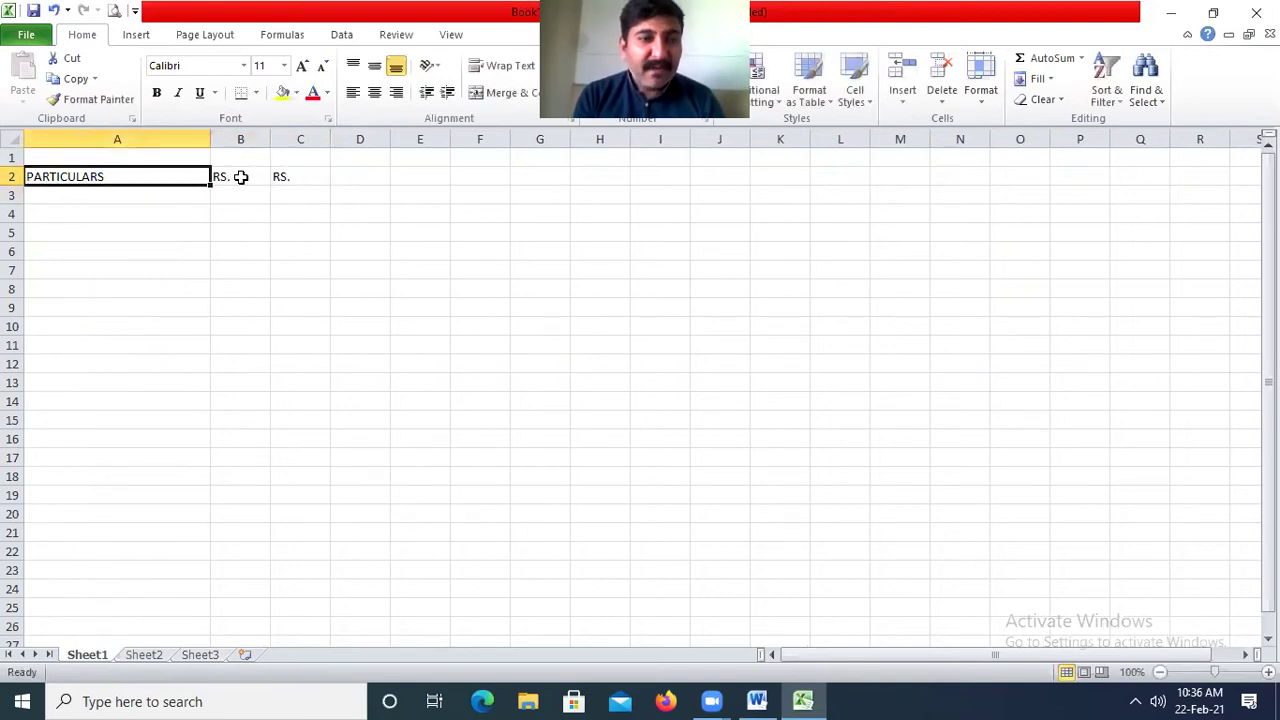
{"action": "key", "text": "shift+Right"}
{"action": "key", "text": "shift+Right"}
{"action": "key", "text": "ctrl+c"}
{"action": "key", "text": "Right"}
{"action": "key", "text": "Right"}
{"action": "key", "text": "Right"}
{"action": "key", "text": "Right"}
{"action": "key", "text": "Left"}
{"action": "key", "text": "Return"}
{"action": "left_click_drag", "start_coordinate": [390, 140], "coordinate": [542, 141]}
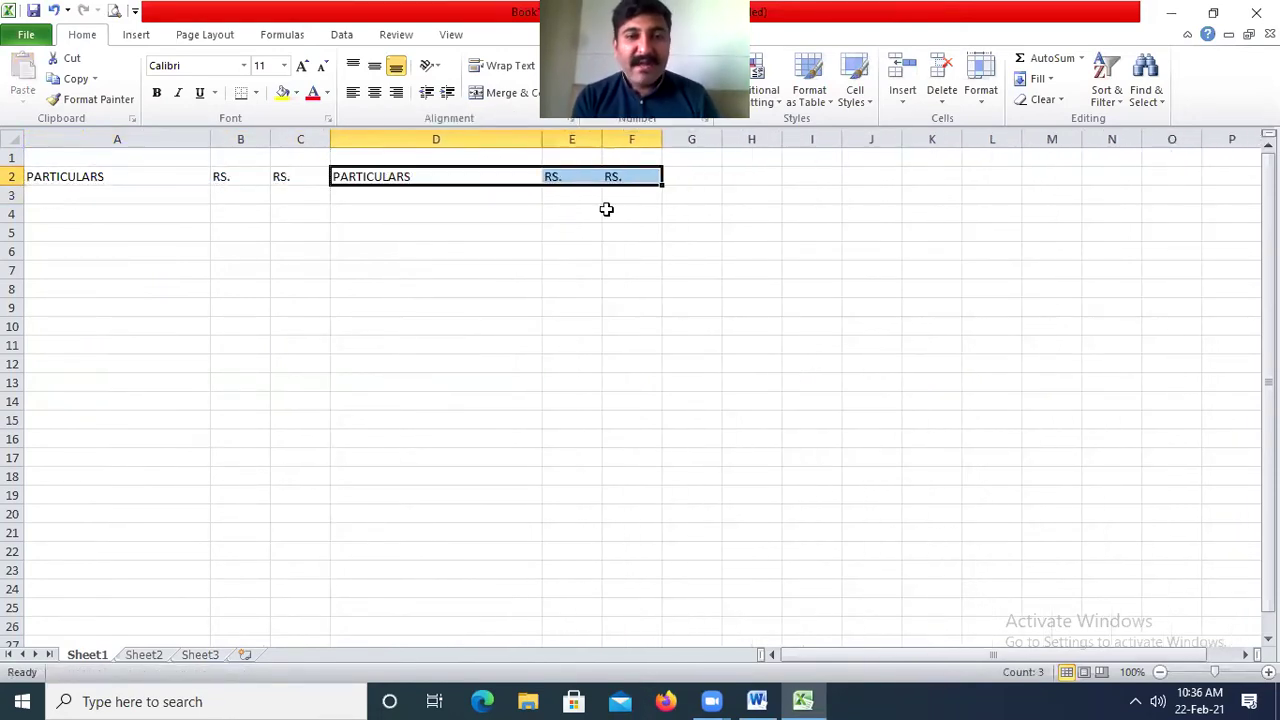
Zoom the sheet to 140% and return to cell A1.
{"action": "left_click", "coordinate": [1268, 671]}
{"action": "left_click", "coordinate": [1268, 671]}
{"action": "left_click", "coordinate": [1268, 671]}
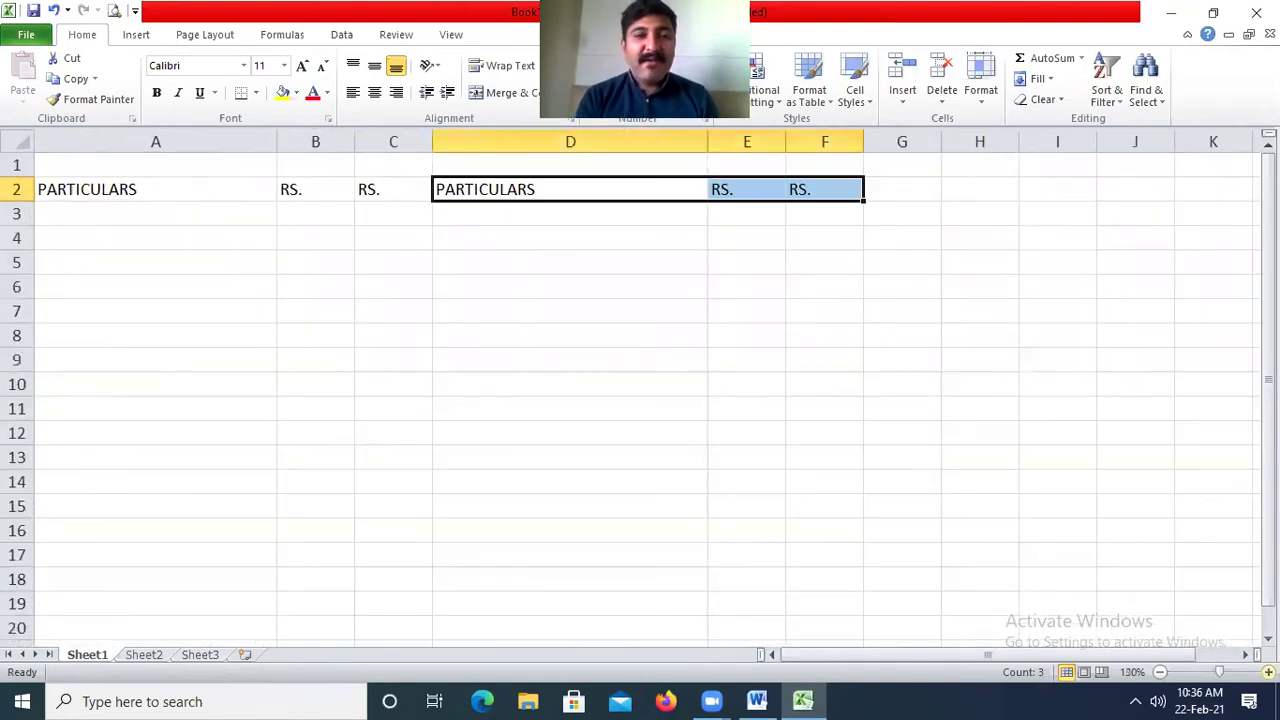
{"action": "left_click", "coordinate": [1268, 671]}
{"action": "left_click", "coordinate": [239, 171]}
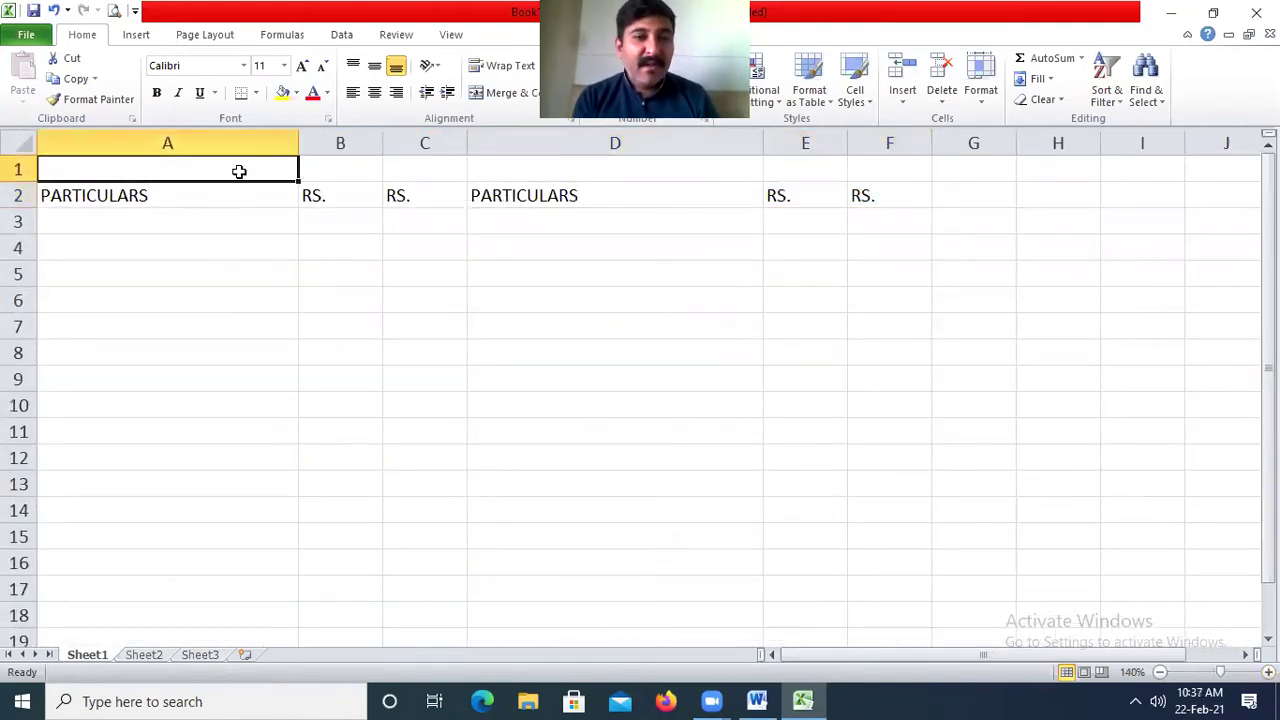
Insert a blank row above the heading row.
{"action": "left_click", "coordinate": [10, 193]}
{"action": "right_click", "coordinate": [12, 193]}
{"action": "left_click", "coordinate": [57, 313]}
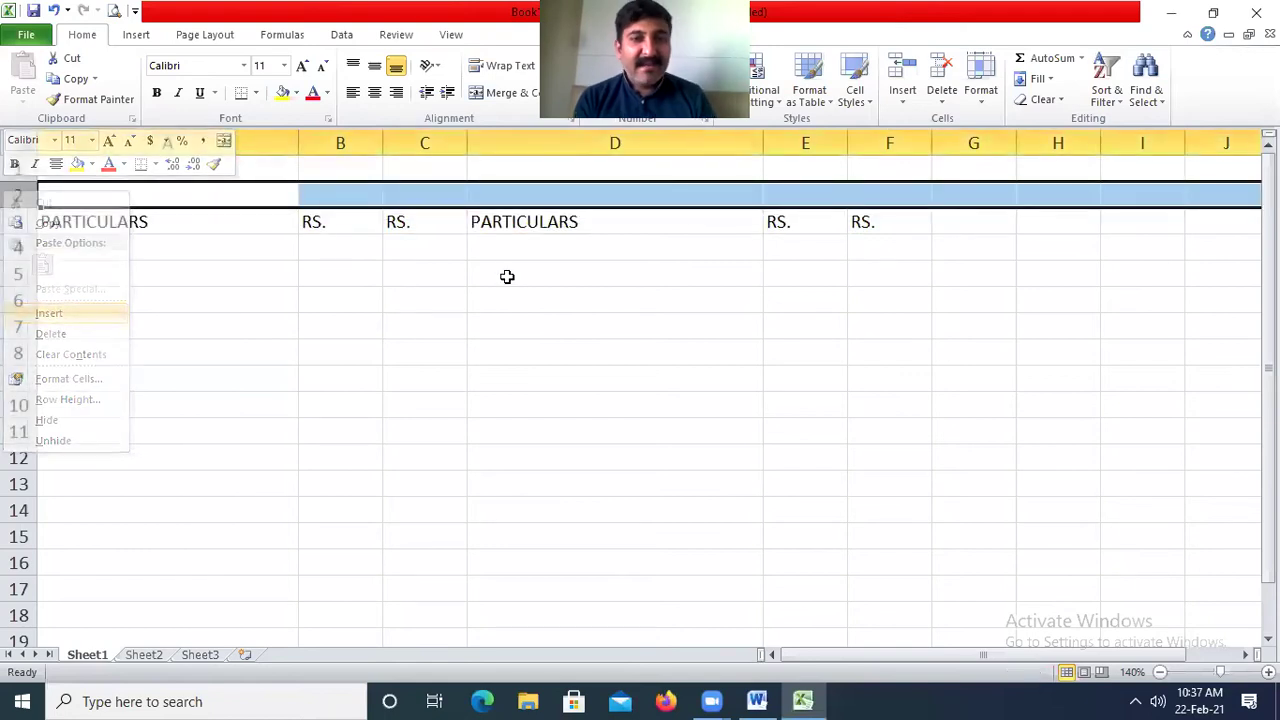
{"action": "left_click", "coordinate": [507, 276]}
Merge and centre A1:F1 and type the firm's name with its proprietor.
{"action": "left_click_drag", "start_coordinate": [100, 175], "coordinate": [870, 168]}
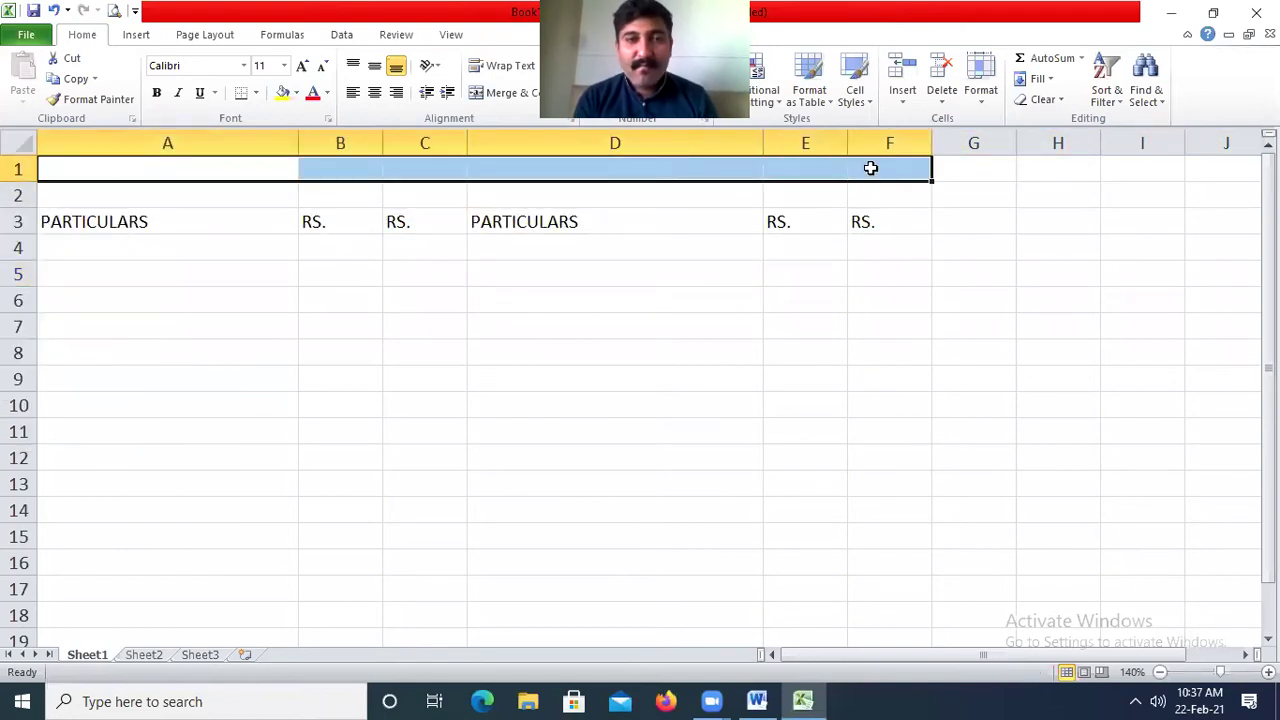
{"action": "left_click", "coordinate": [522, 92]}
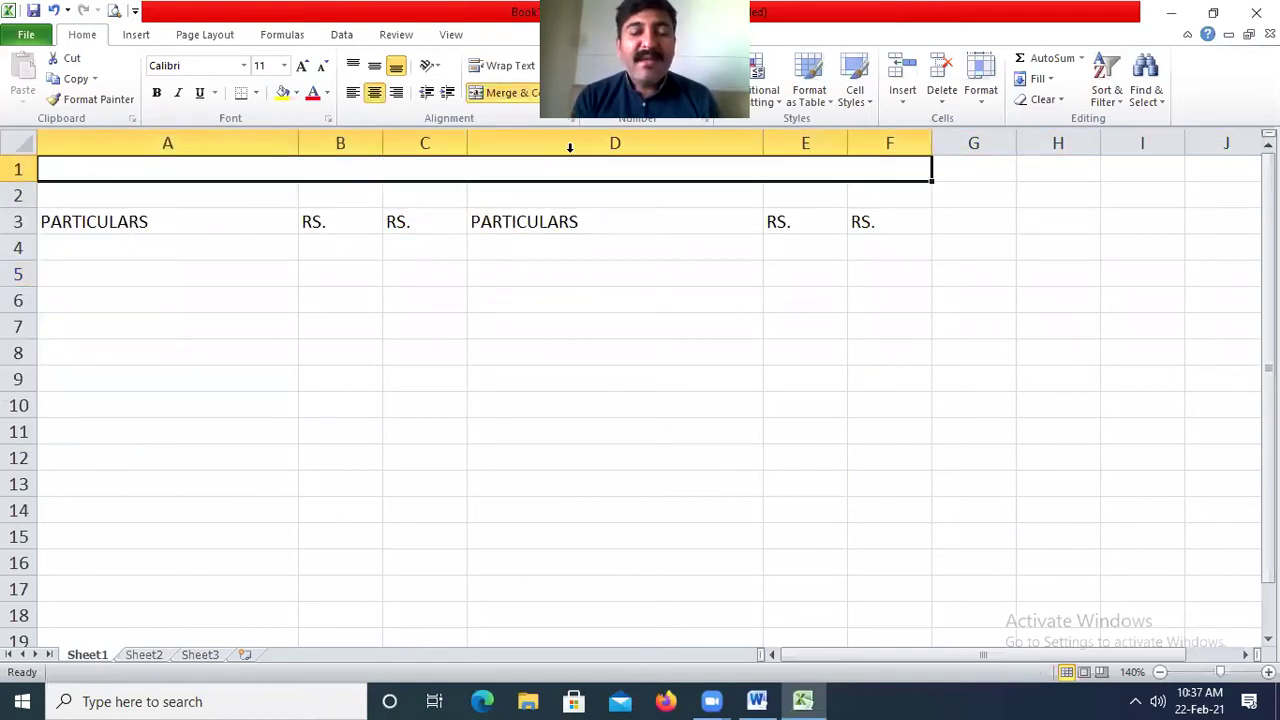
{"action": "type", "text": "M"}
{"action": "type", "text": "APPRIZE TU"}
{"action": "key", "text": "BackSpace"}
{"action": "key", "text": "BackSpace"}
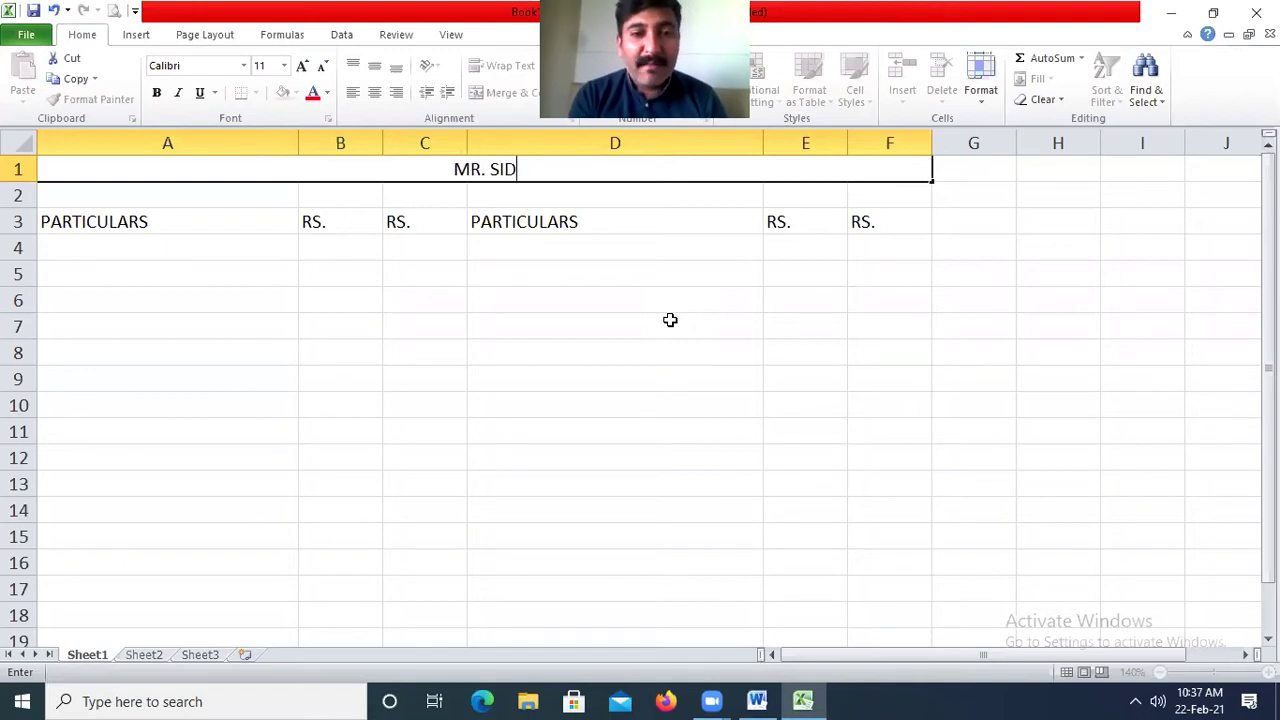
{"action": "type", "text": "NT TRAD"}
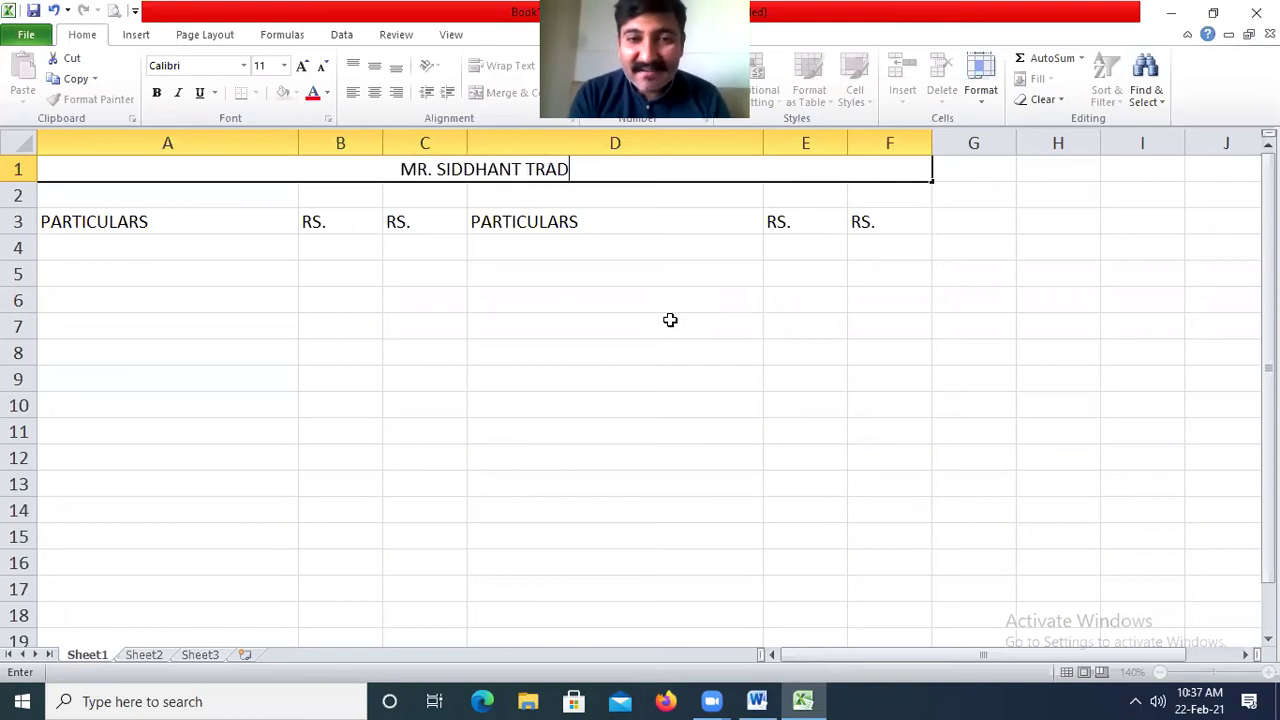
{"action": "type", "text": "ERS (PROP "}
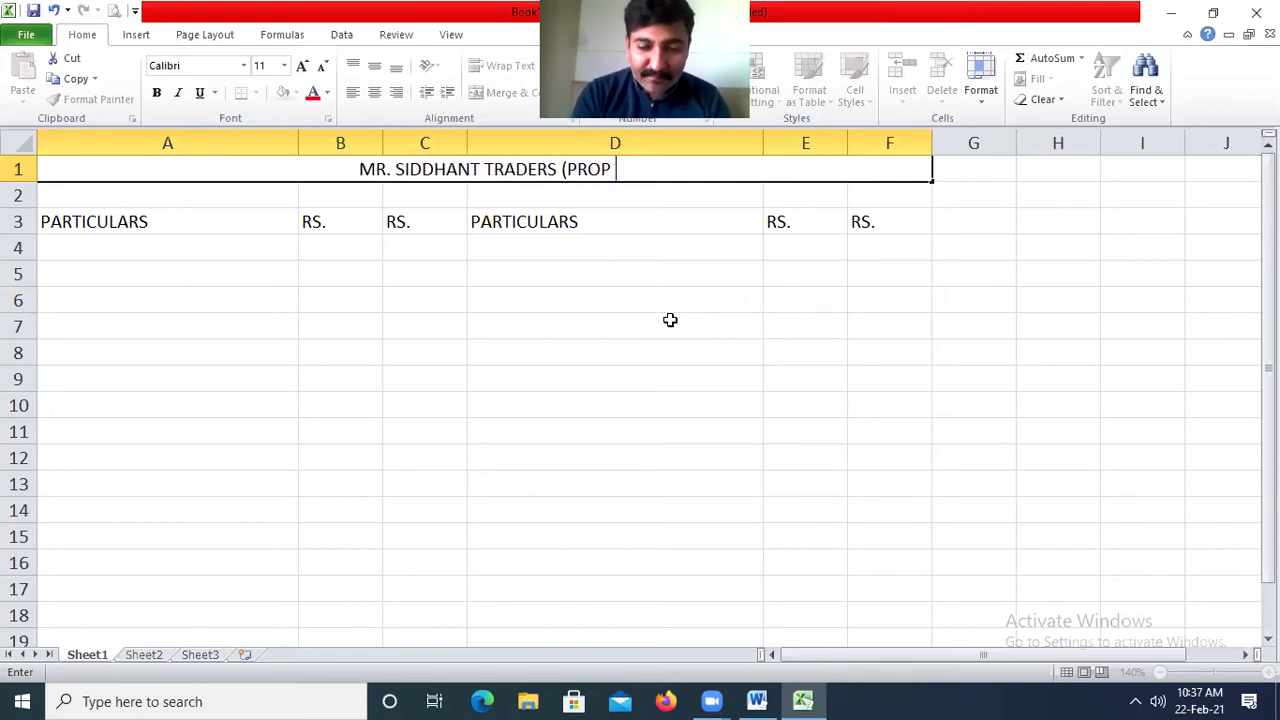
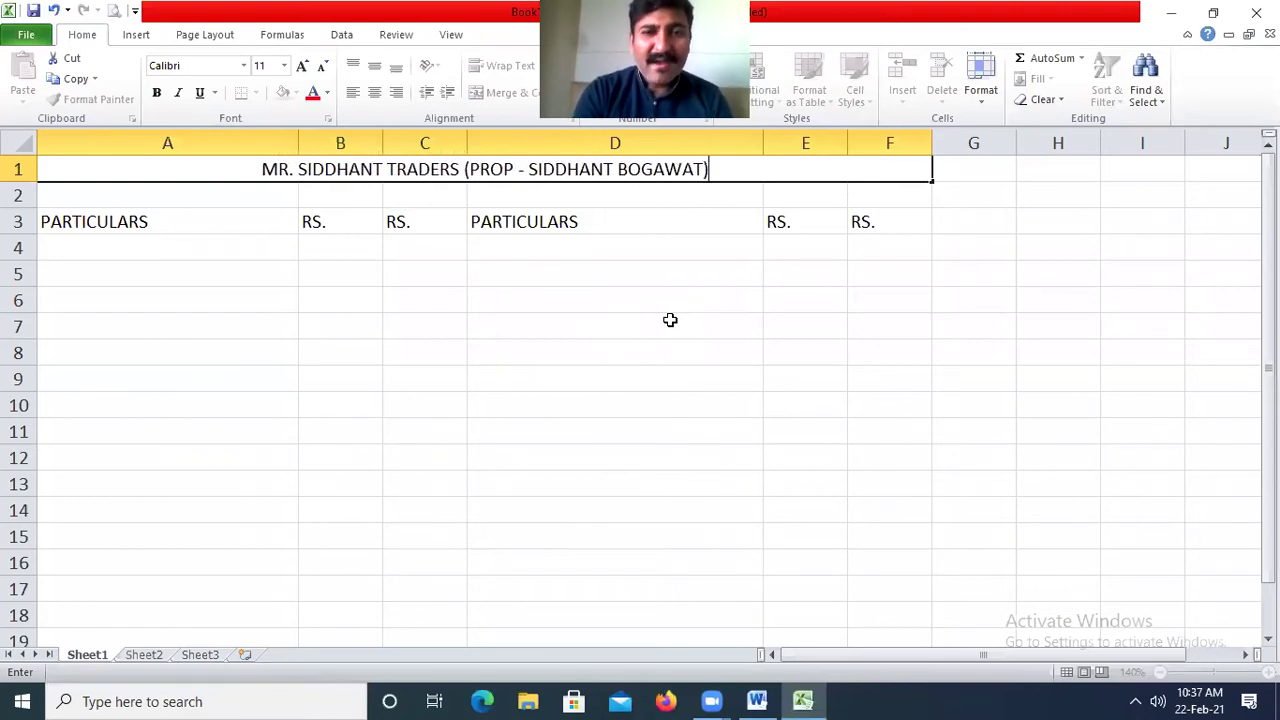
{"action": "key", "text": "Return"}
Correct the firm name and replace the proprietor's name in the A1 title.
{"action": "left_click", "coordinate": [380, 171]}
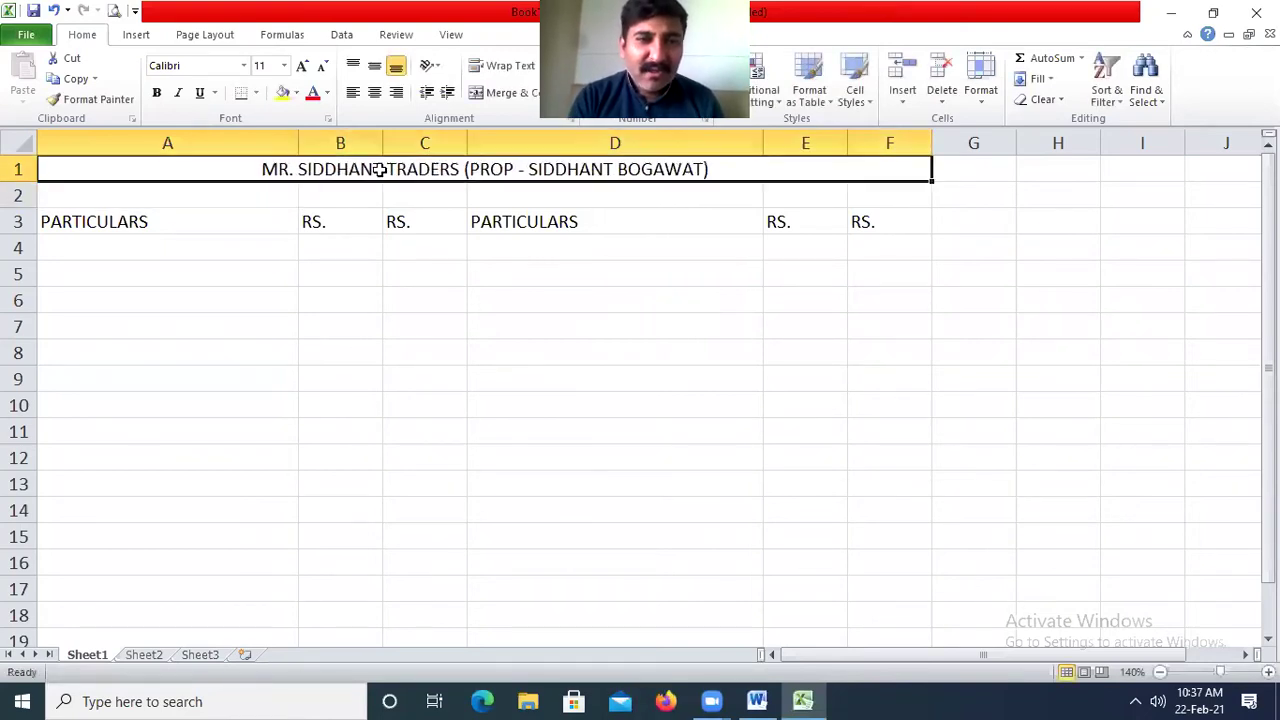
{"action": "double_click", "coordinate": [384, 171]}
{"action": "key", "text": "BackSpace"}
{"action": "key", "text": "BackSpace"}
{"action": "key", "text": "BackSpace"}
{"action": "key", "text": "BackSpace"}
{"action": "key", "text": "BackSpace"}
{"action": "key", "text": "BackSpace"}
{"action": "key", "text": "BackSpace"}
{"action": "type", "text": "AHI;"}
{"action": "key", "text": "BackSpace"}
{"action": "type", "text": "L"}
{"action": "left_click_drag", "start_coordinate": [511, 170], "coordinate": [874, 203]}
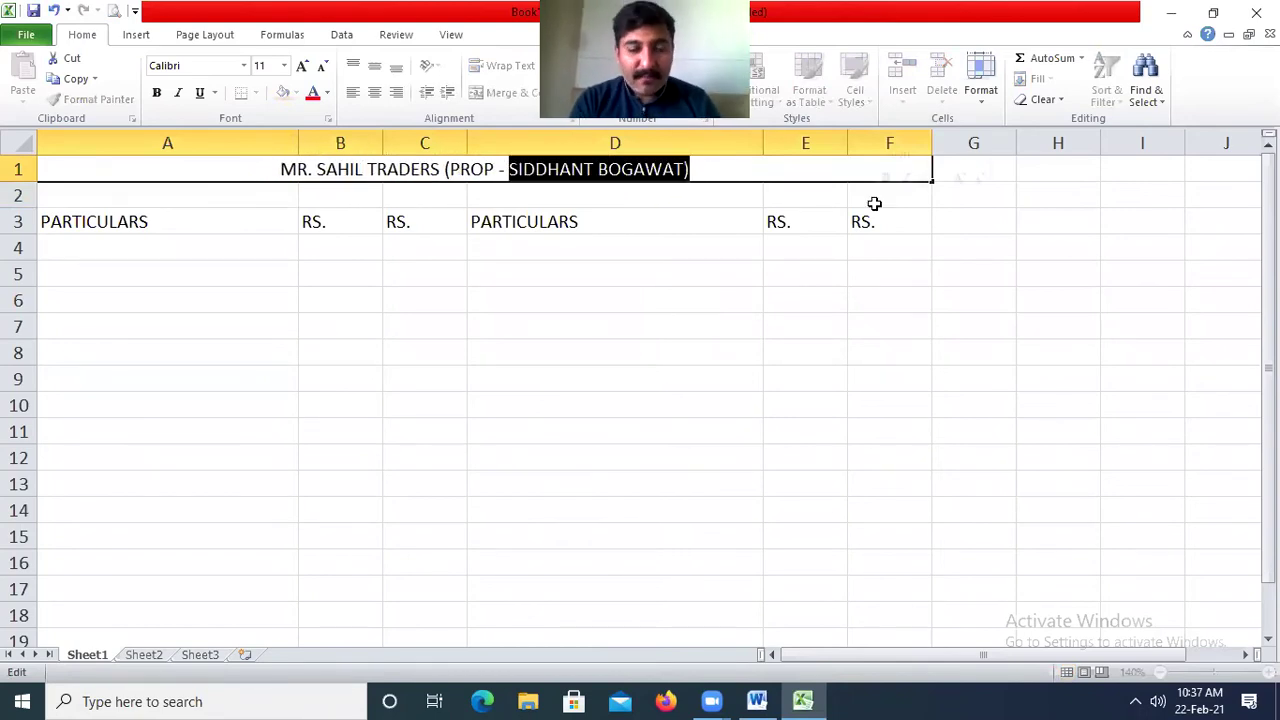
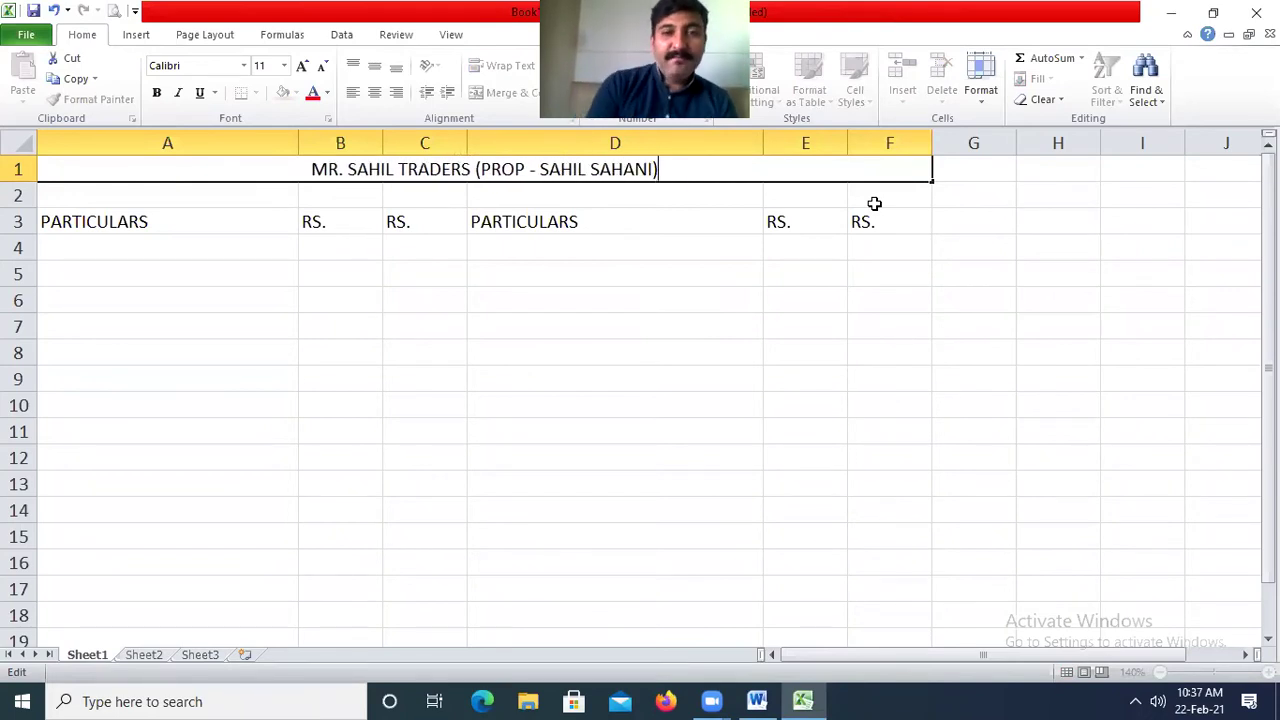
{"action": "key", "text": "Return"}
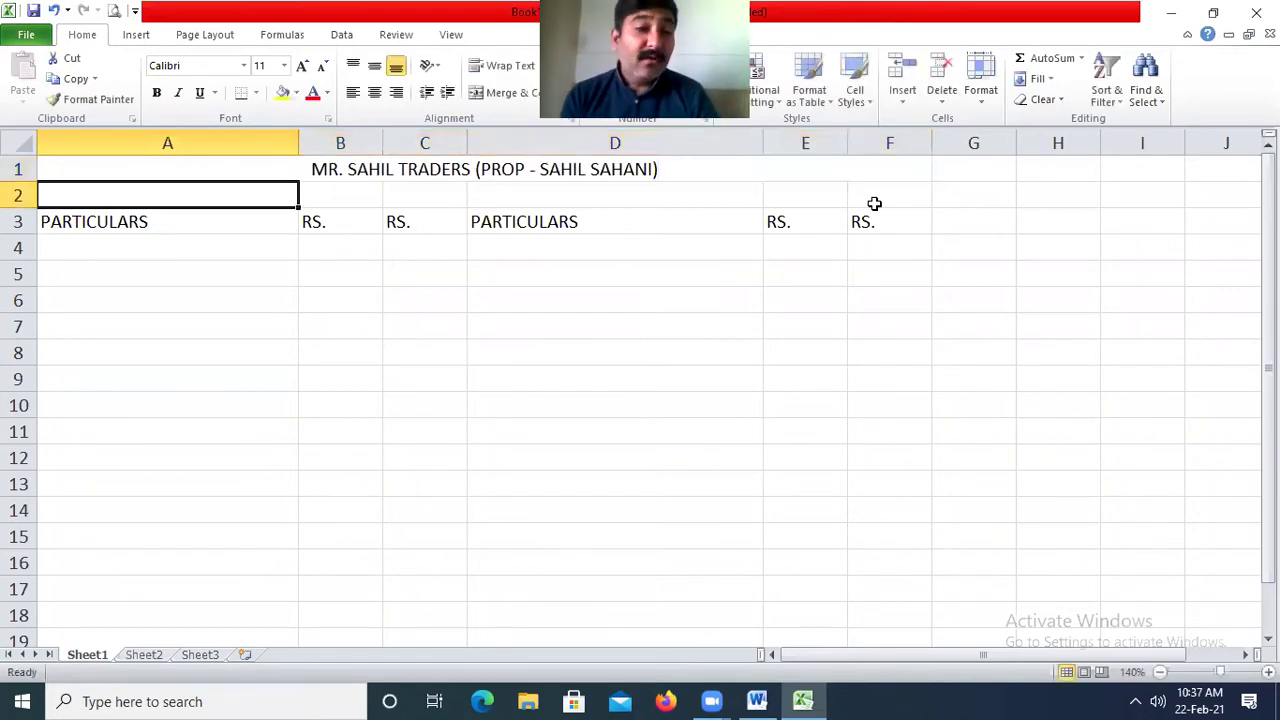
{"action": "key", "text": "shift+Right"}
{"action": "key", "text": "shift+Right"}
{"action": "key", "text": "shift+Right"}
{"action": "key", "text": "shift+Right"}
{"action": "key", "text": "shift+Right"}
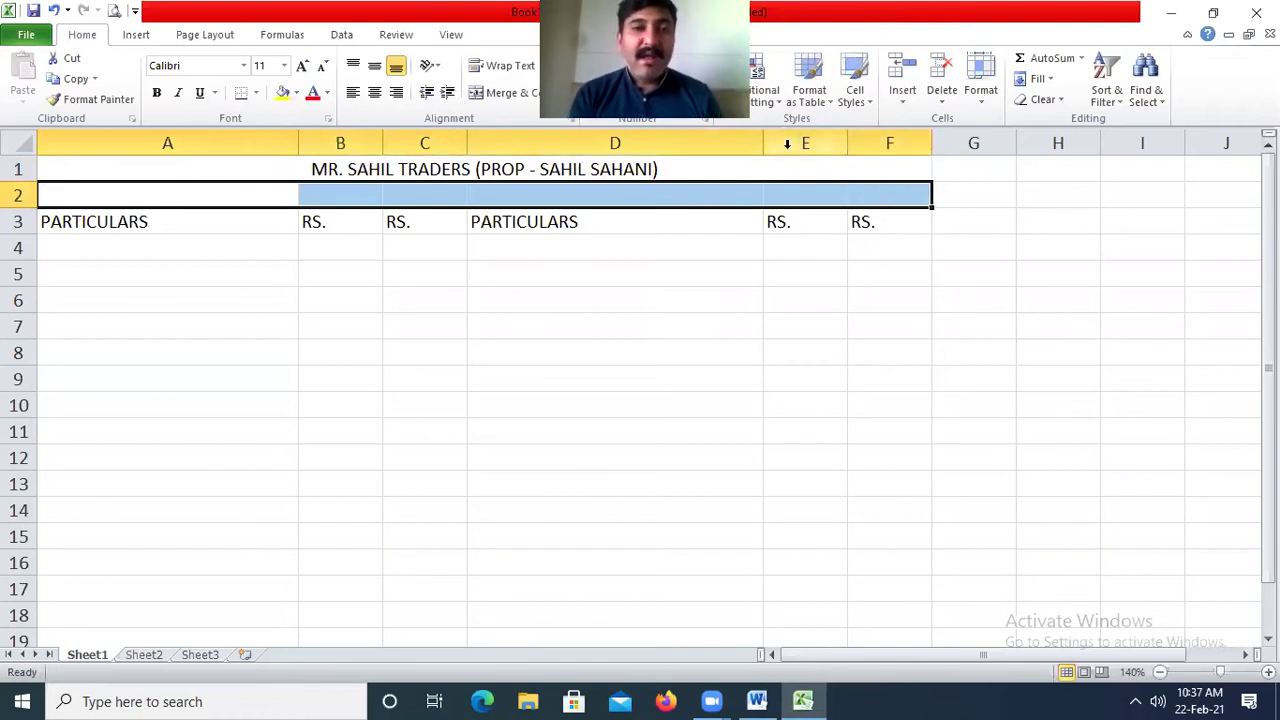
Merge A2:F2 and enter 'TRADING AND PROFIT & LOSS A/C FOR THE YEAR ENDED 31ST MARCH 2020'.
{"action": "left_click", "coordinate": [508, 99]}
{"action": "type", "text": "TR"}
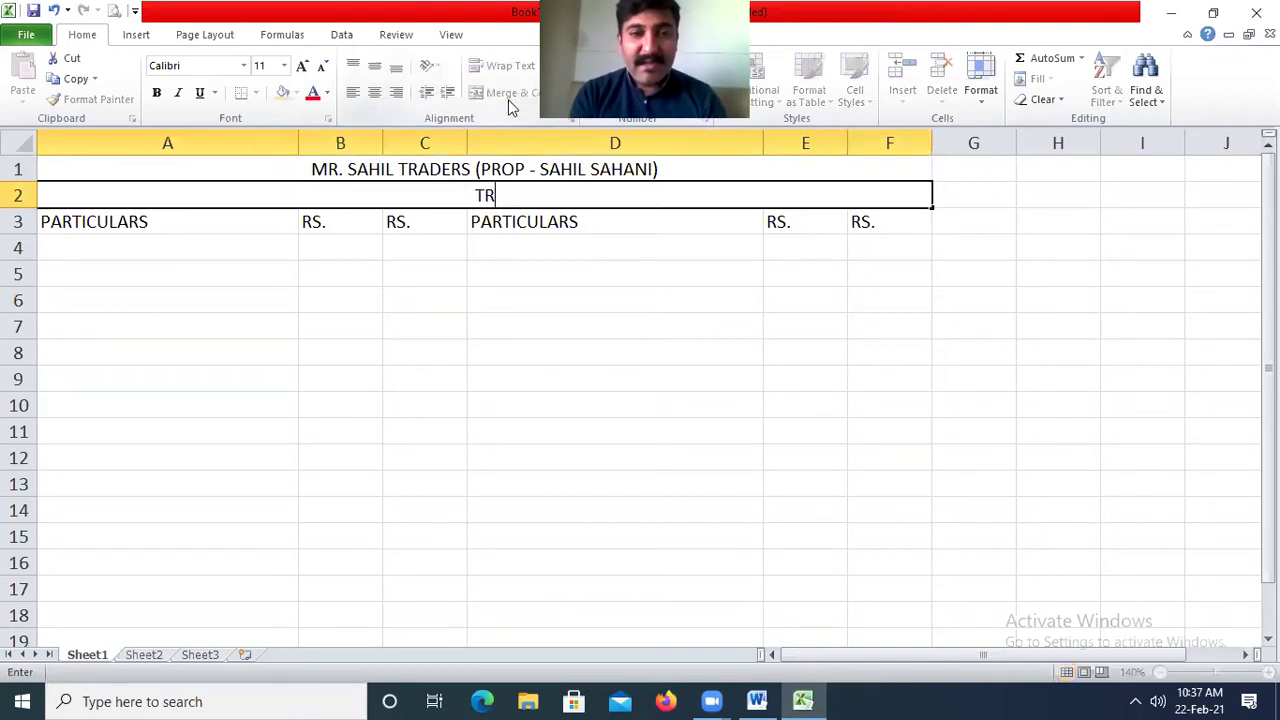
{"action": "type", "text": "ADING & PR"}
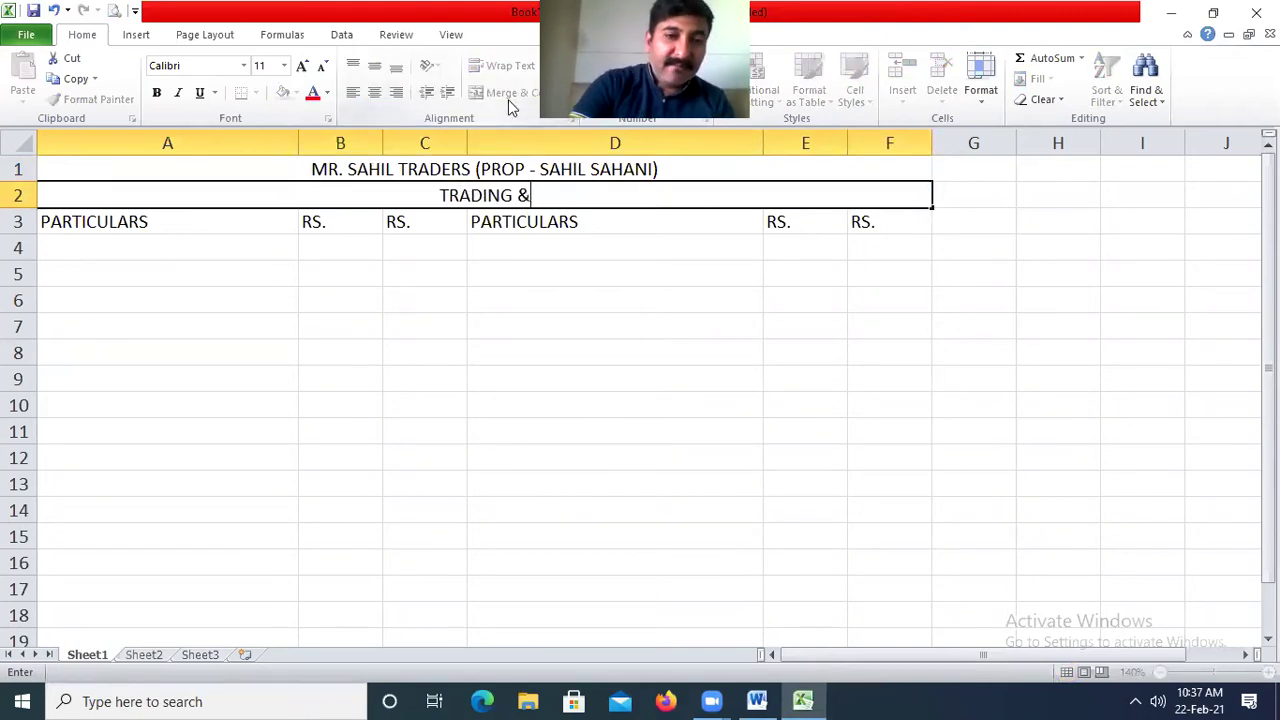
{"action": "key", "text": "BackSpace"}
{"action": "key", "text": "BackSpace"}
{"action": "key", "text": "BackSpace"}
{"action": "type", "text": "AND PROF"}
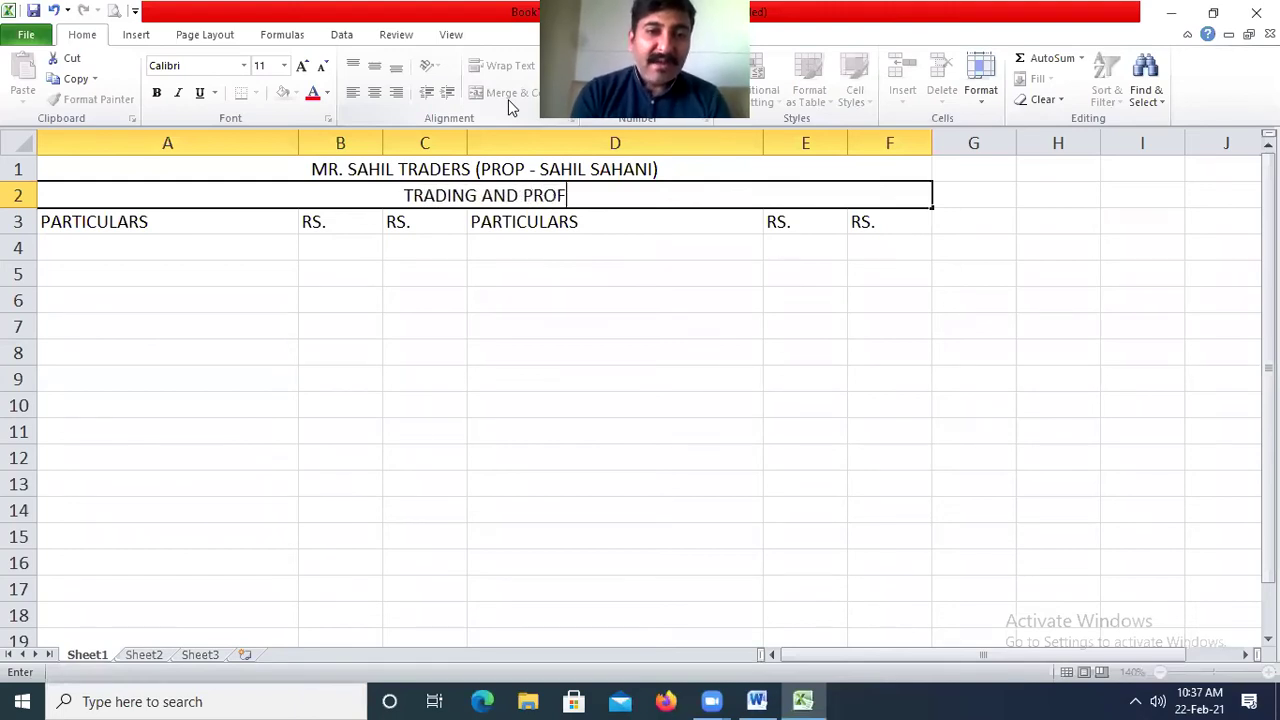
{"action": "type", "text": "IT & LOSS A/C F"}
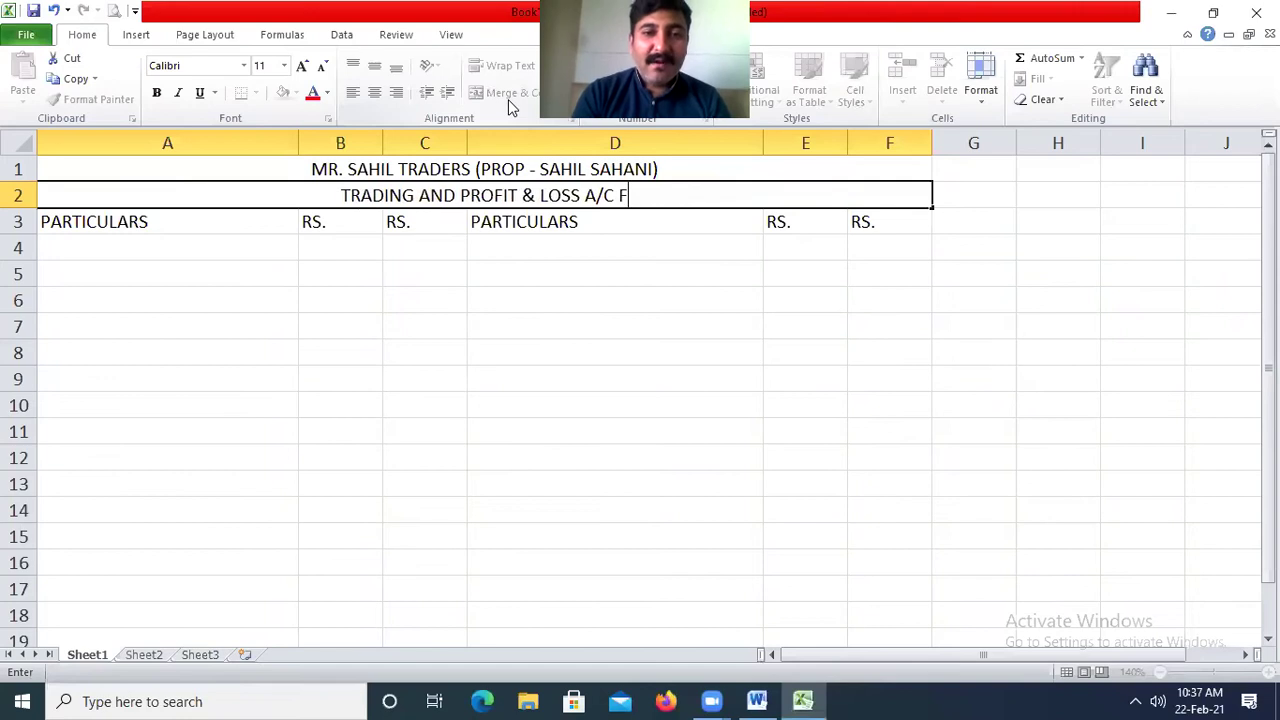
{"action": "type", "text": "OR THE YEAR EBDE"}
{"action": "key", "text": "BackSpace"}
{"action": "key", "text": "BackSpace"}
{"action": "key", "text": "BackSpace"}
{"action": "type", "text": "NDED 31ST"}
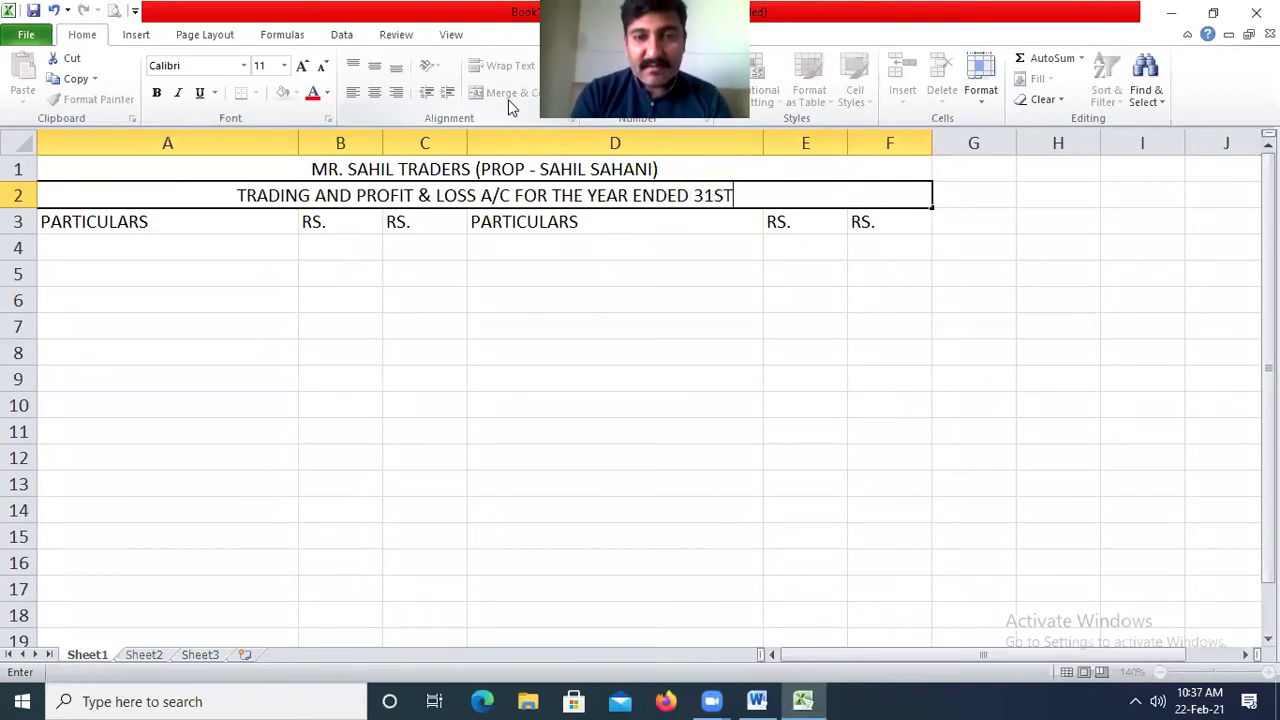
{"action": "type", "text": " MARCH 2020"}
{"action": "key", "text": "Return"}
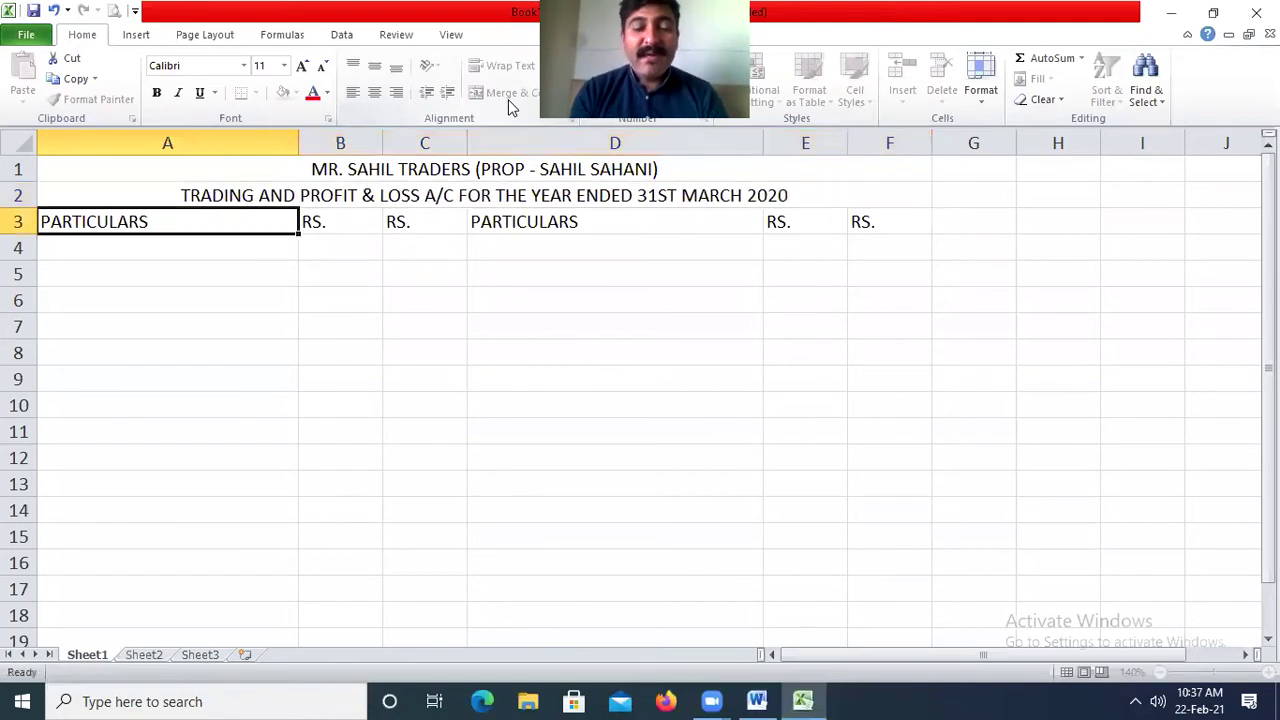
Append '(19-20)' to the end of the row 2 title.
{"action": "key", "text": "shift+Up"}
{"action": "key", "text": "Up"}
{"action": "key", "text": "F2"}
{"action": "type", "text": "(1"}
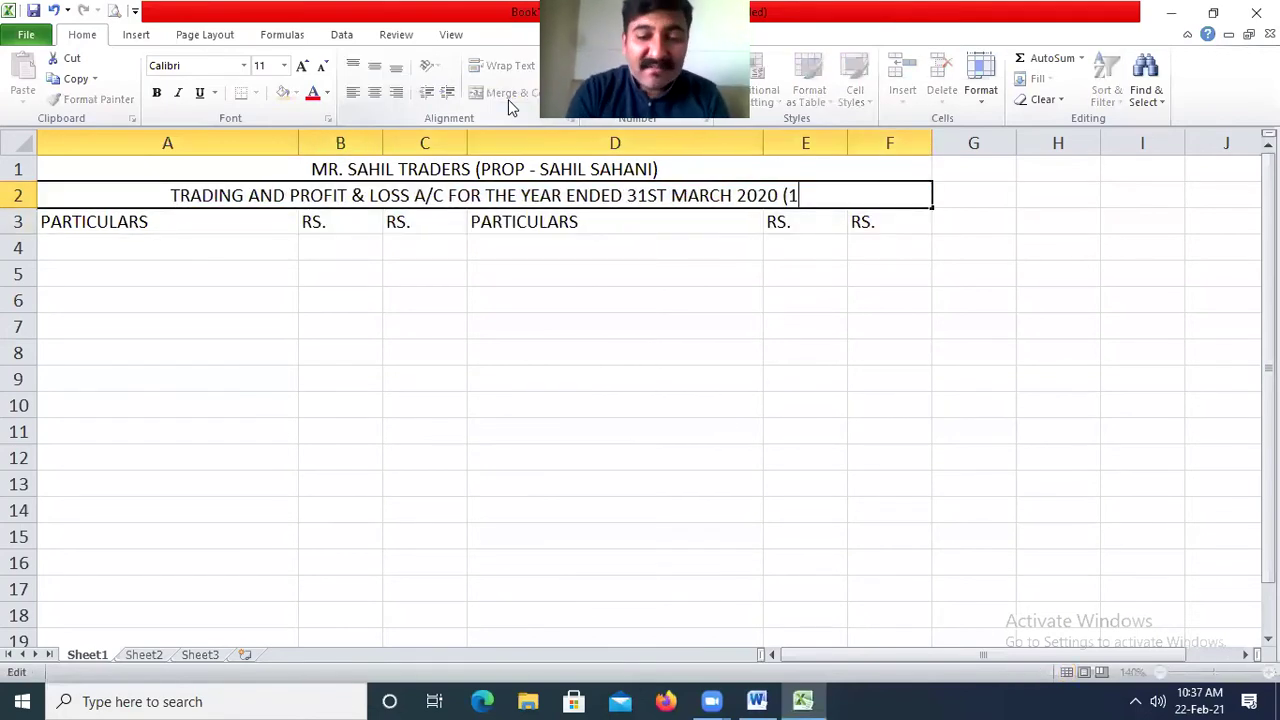
{"action": "type", "text": "9-20)"}
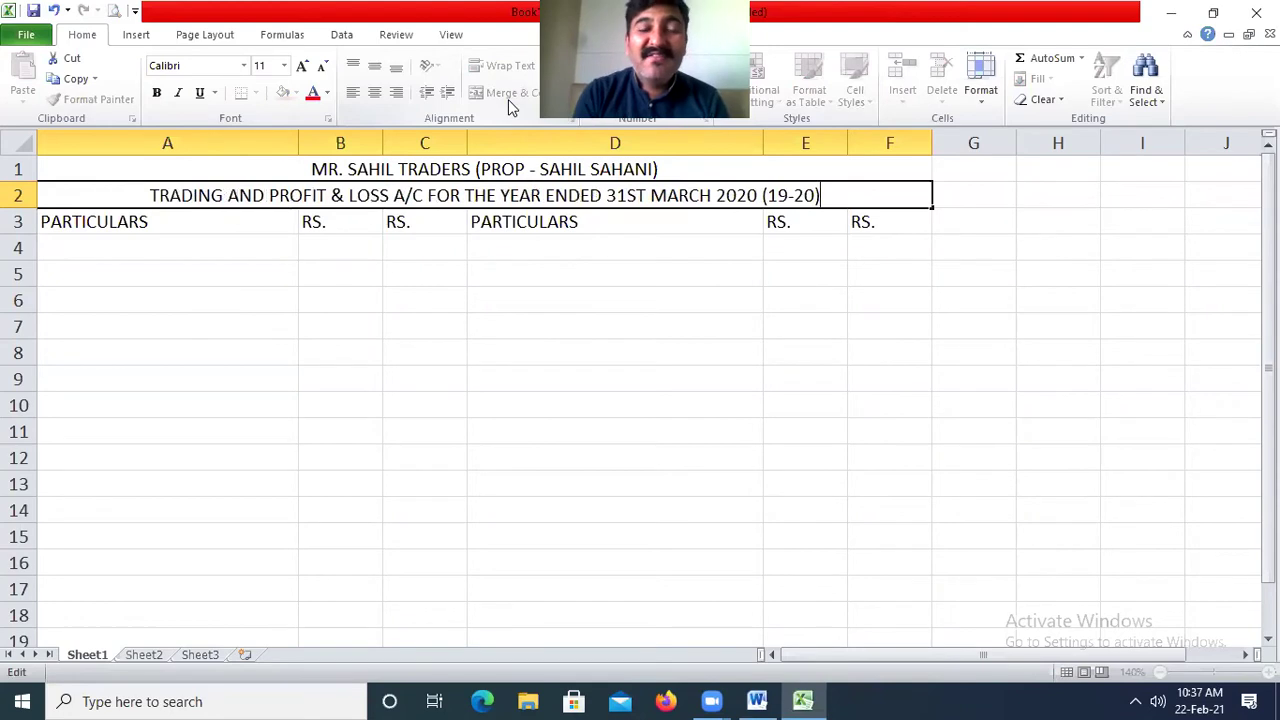
{"action": "key", "text": "Return"}
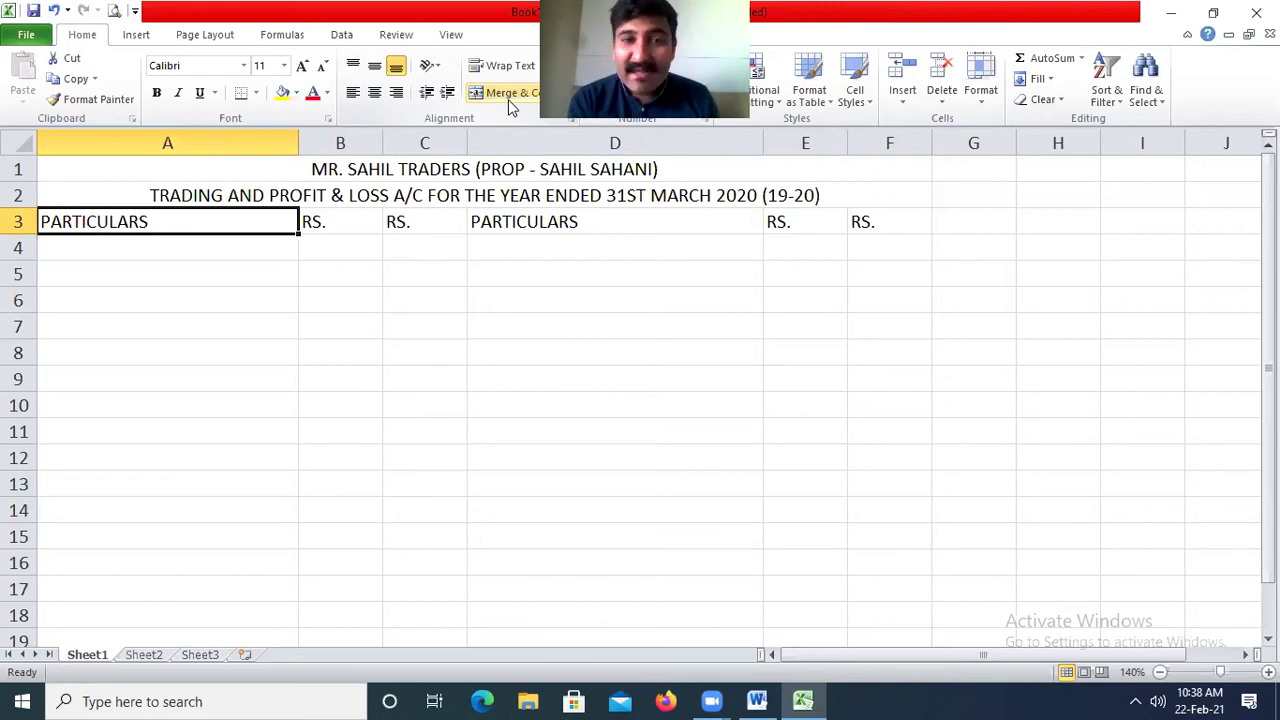
Insert a new row 3 above the headings and enter DR. in A3.
{"action": "left_click", "coordinate": [16, 221]}
{"action": "right_click", "coordinate": [34, 223]}
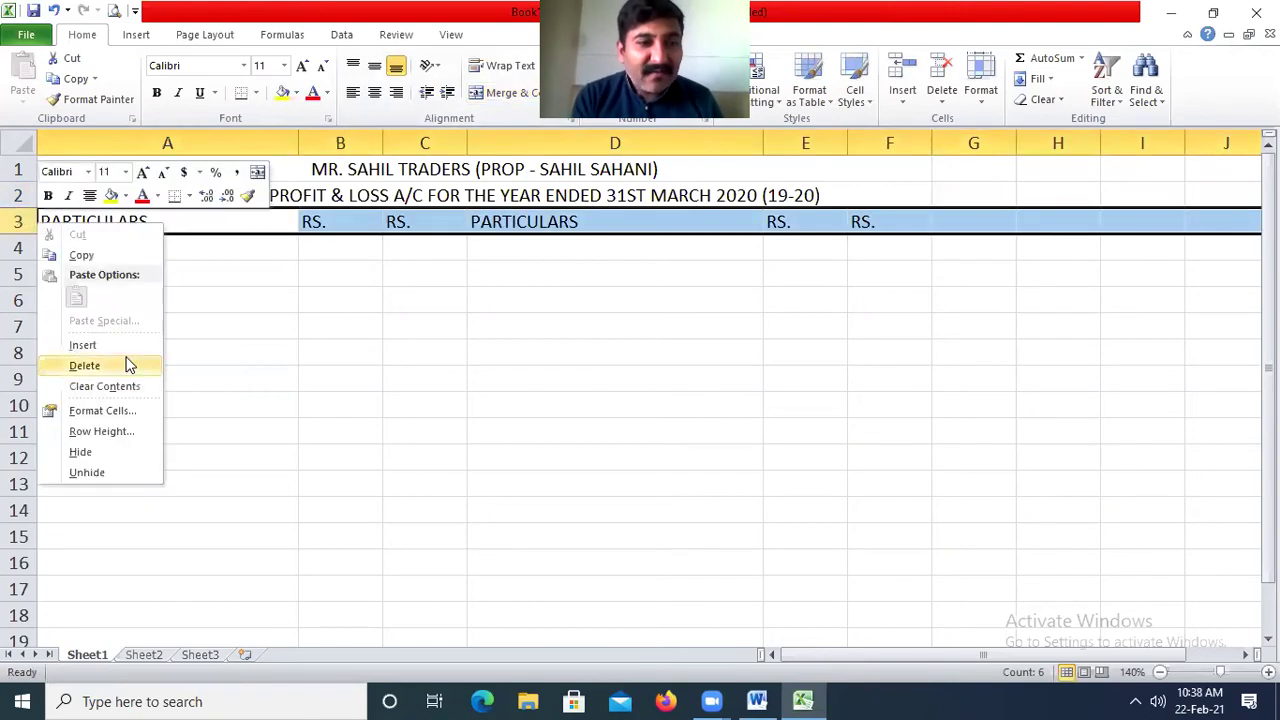
{"action": "left_click", "coordinate": [82, 344]}
{"action": "left_click", "coordinate": [118, 226]}
{"action": "type", "text": "DE"}
{"action": "type", "text": "DR."}
{"action": "key", "text": "Return"}
Copy the label into E3 and change it to CR.
{"action": "left_click", "coordinate": [118, 226]}
{"action": "key", "text": "ctrl+c"}
{"action": "key", "text": "Right"}
{"action": "key", "text": "Right"}
{"action": "key", "text": "Right"}
{"action": "key", "text": "Right"}
{"action": "key", "text": "Return"}
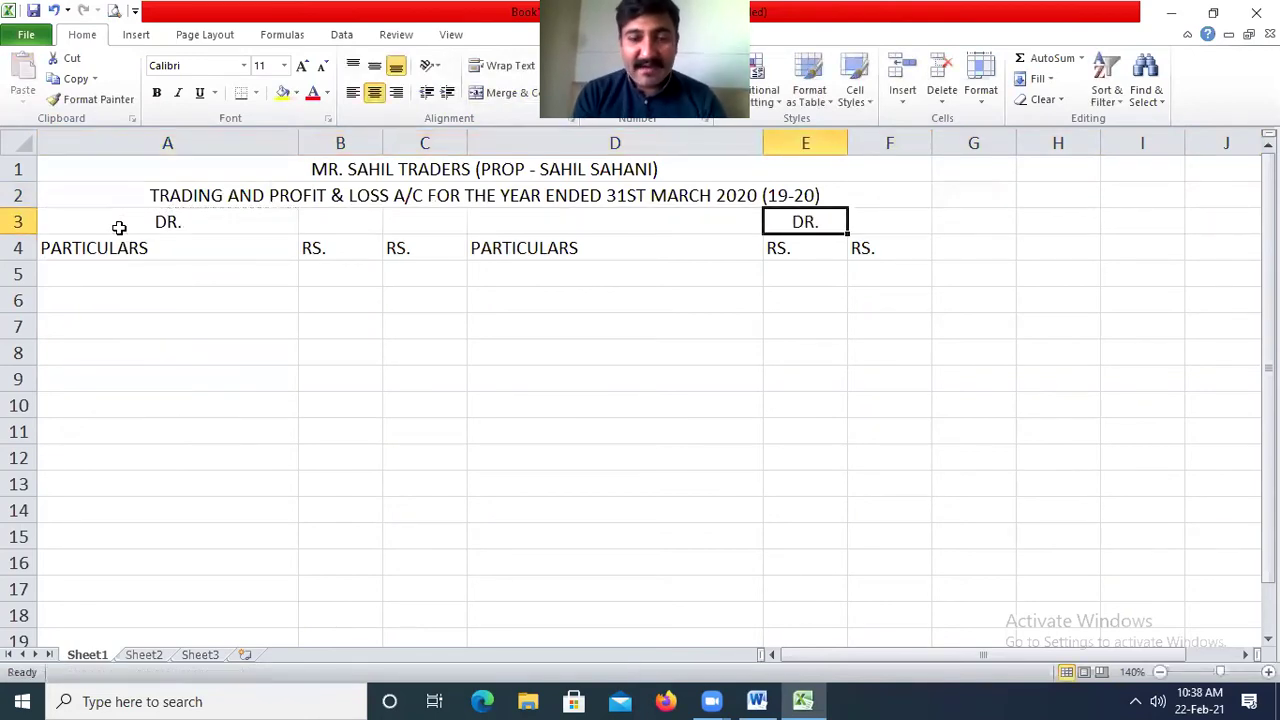
{"action": "type", "text": "CR."}
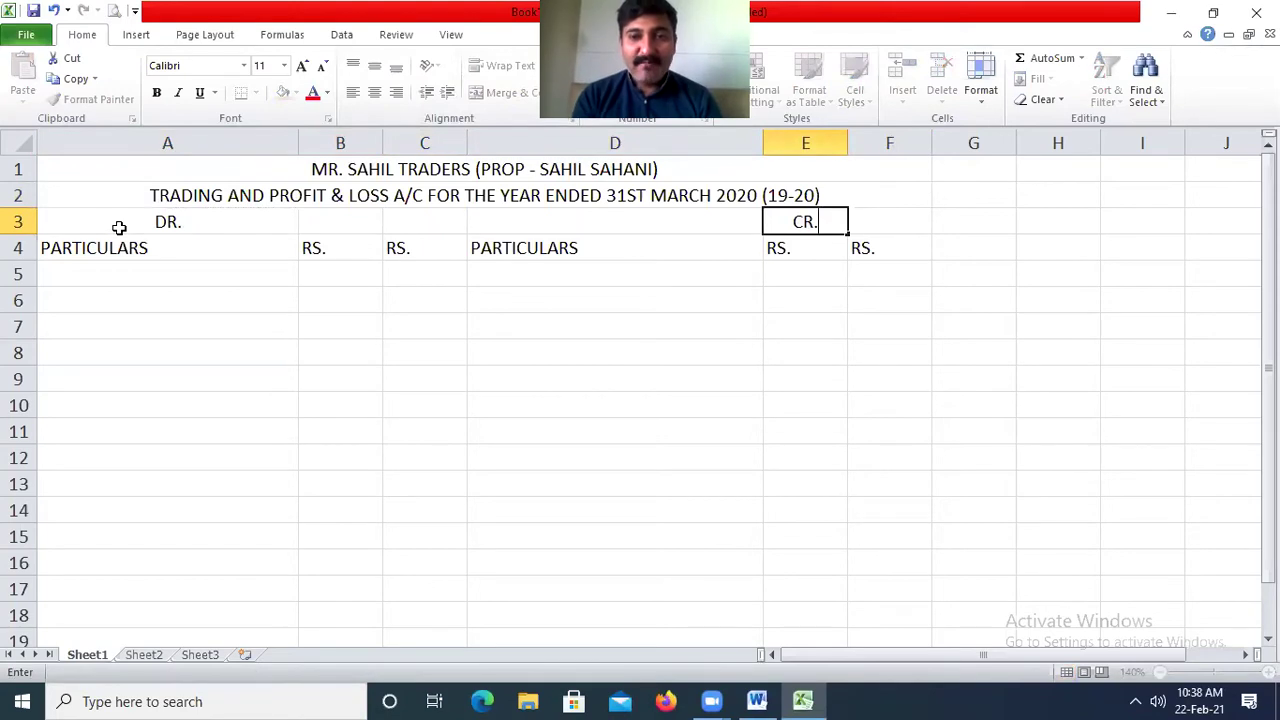
{"action": "key", "text": "Return"}
Left-align DR. in A3 and copy CR. into F3.
{"action": "left_click", "coordinate": [218, 220]}
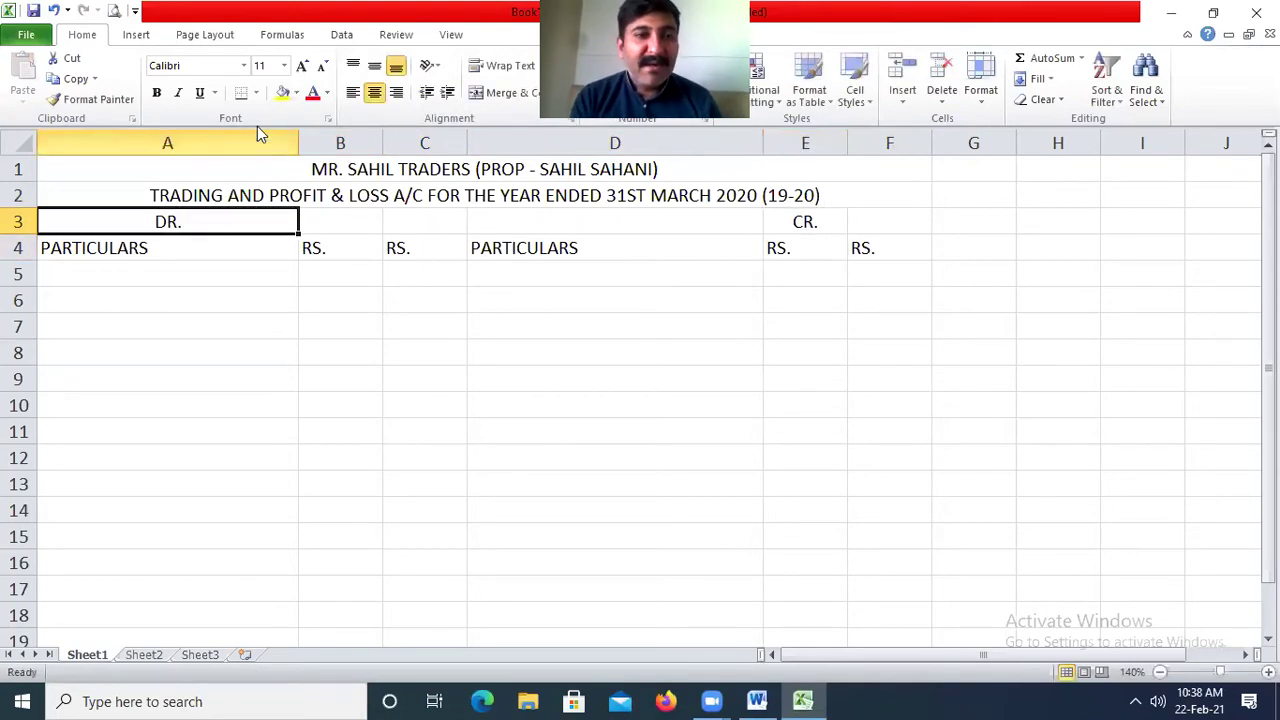
{"action": "left_click", "coordinate": [352, 92]}
{"action": "left_click", "coordinate": [791, 222]}
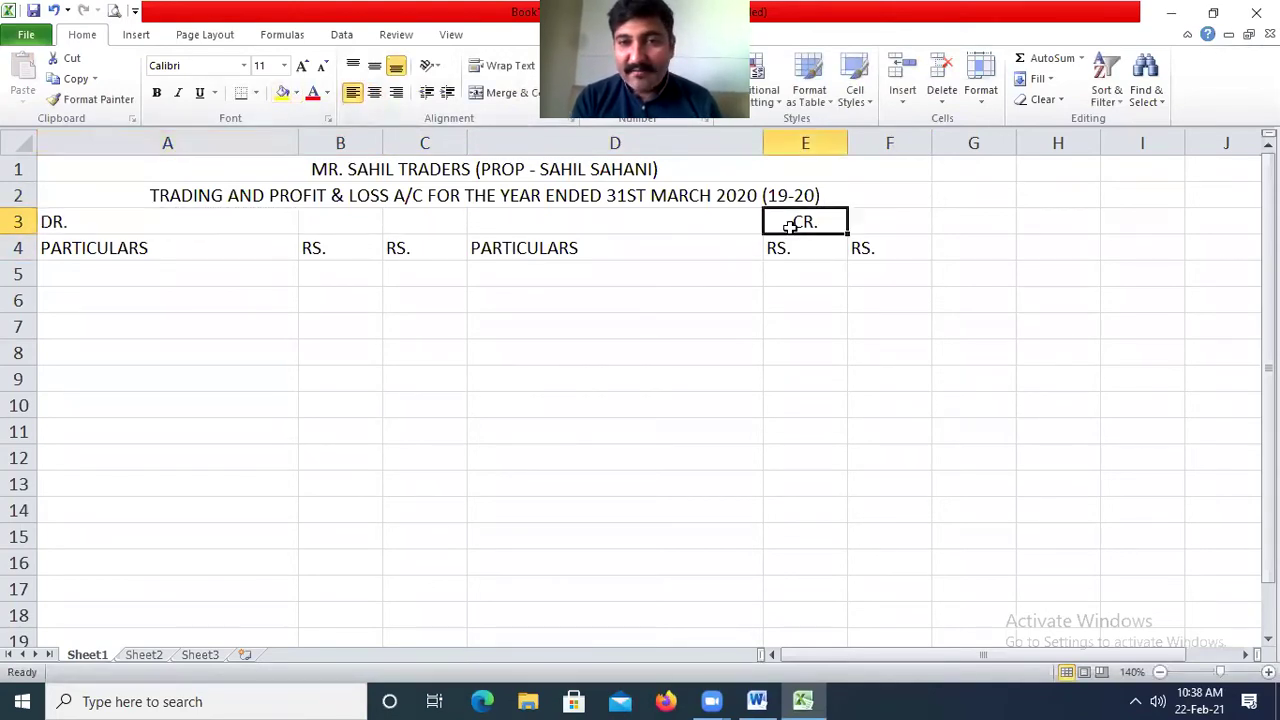
{"action": "key", "text": "ctrl+c"}
{"action": "key", "text": "Right"}
{"action": "key", "text": "Return"}
{"action": "key", "text": "Left"}
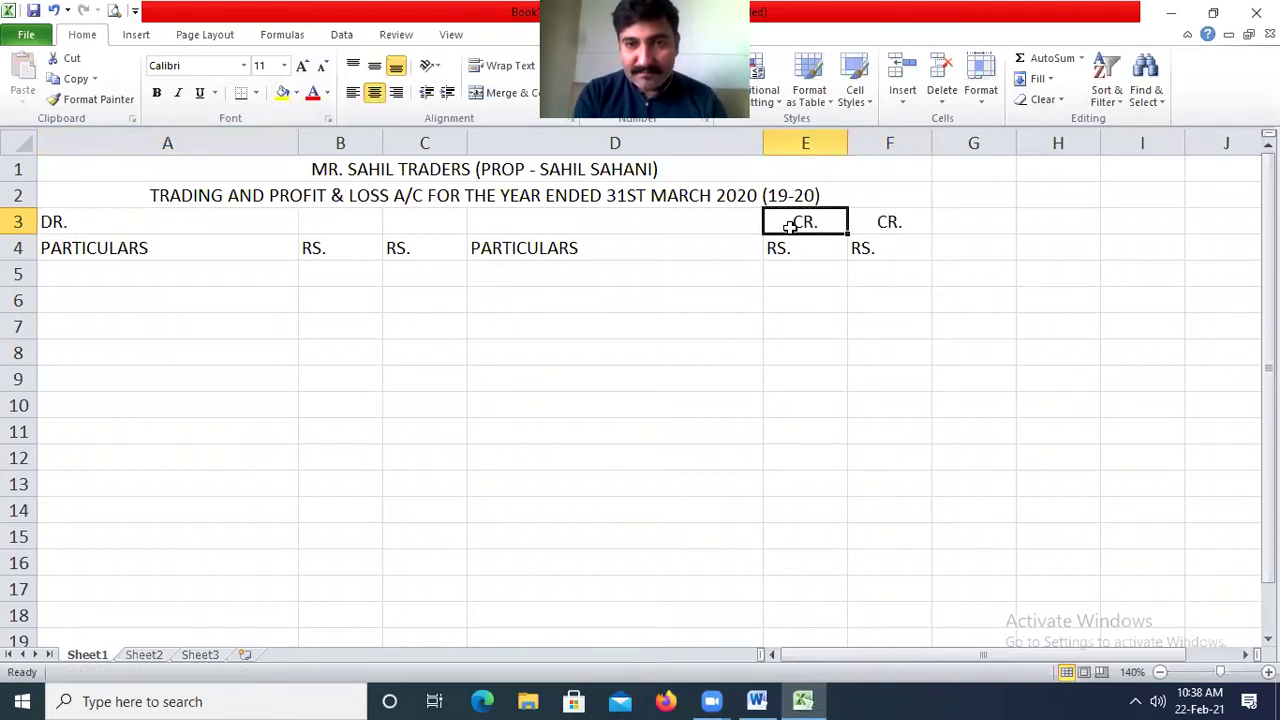
{"action": "key", "text": "Left"}
{"action": "key", "text": "Left"}
{"action": "key", "text": "Left"}
Make the CR. label in F3 and the DR. label in A3 bold.
{"action": "left_click", "coordinate": [820, 223]}
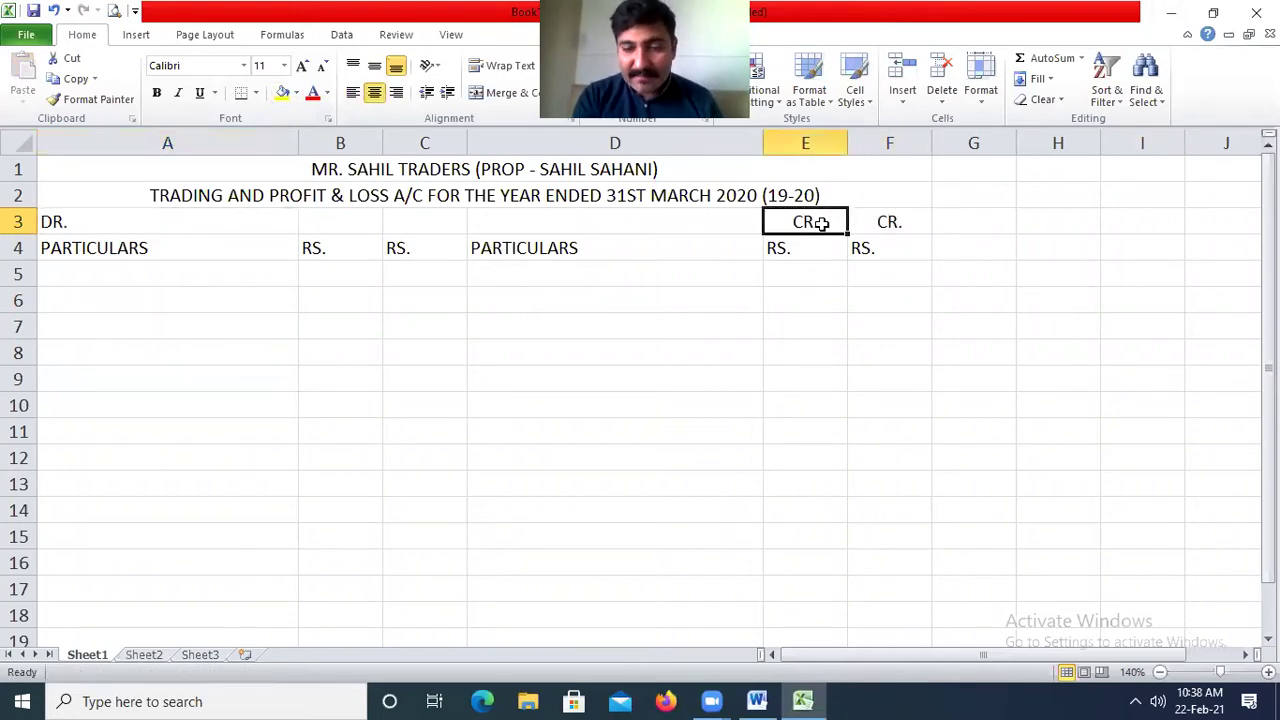
{"action": "key", "text": "Right"}
{"action": "key", "text": "ctrl+b"}
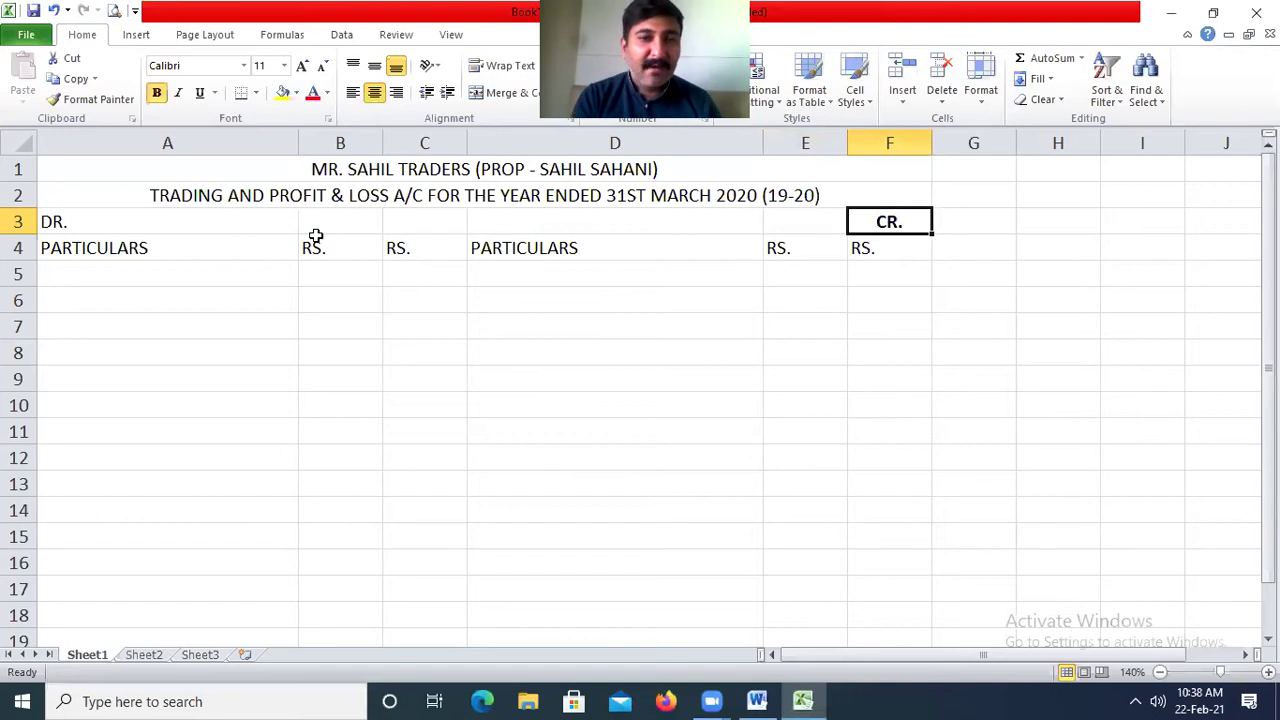
{"action": "left_click", "coordinate": [106, 215]}
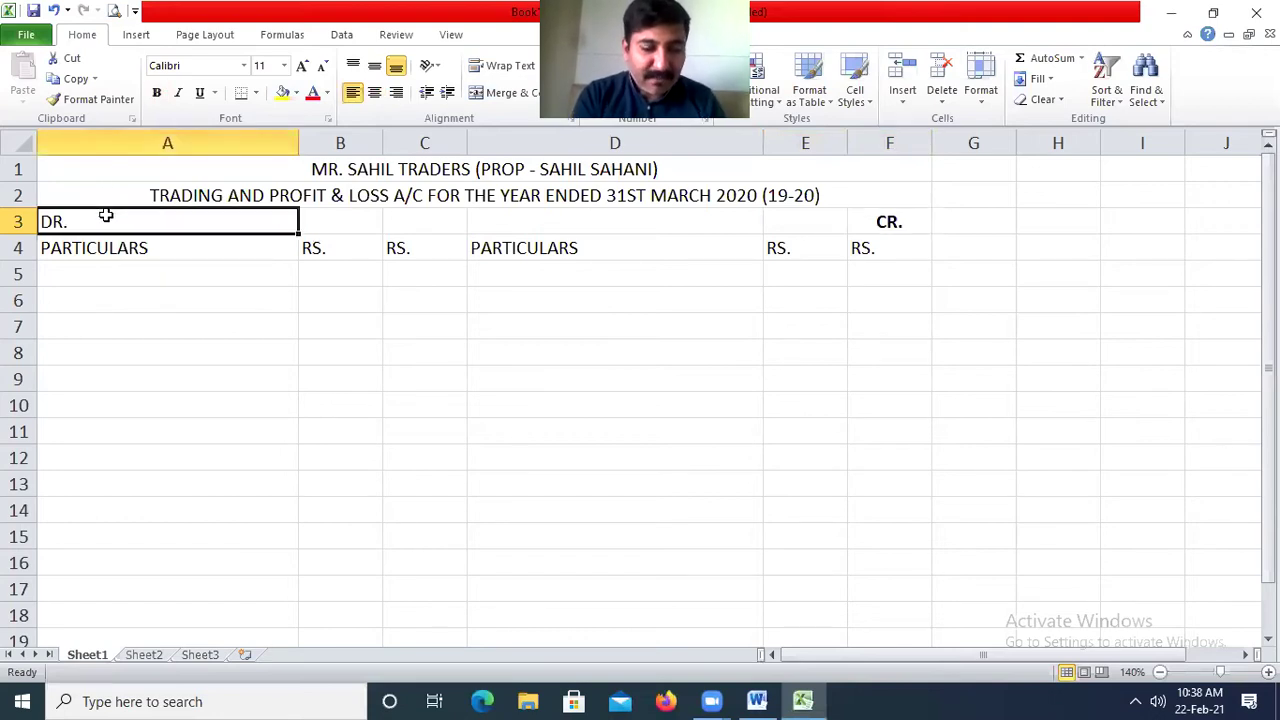
{"action": "key", "text": "ctrl+b"}
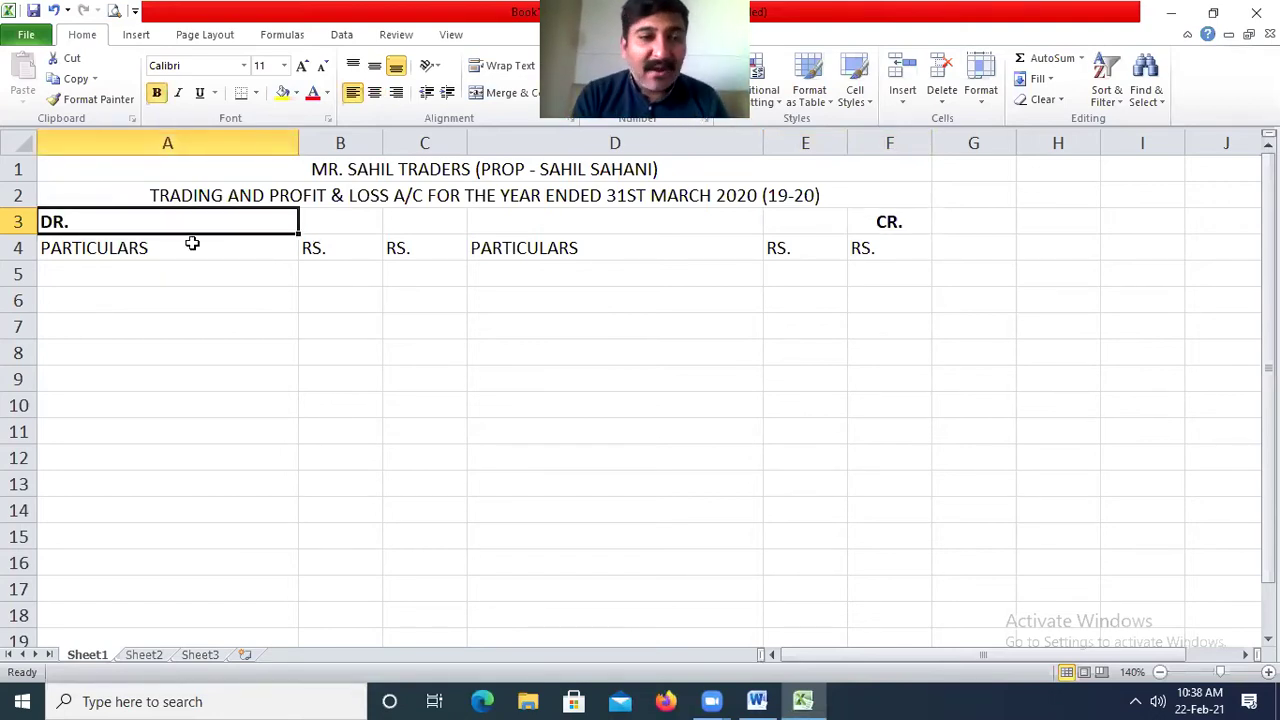
Give columns A, B and C, rows 4 to 19, outside borders.
{"action": "left_click_drag", "start_coordinate": [190, 258], "coordinate": [180, 618]}
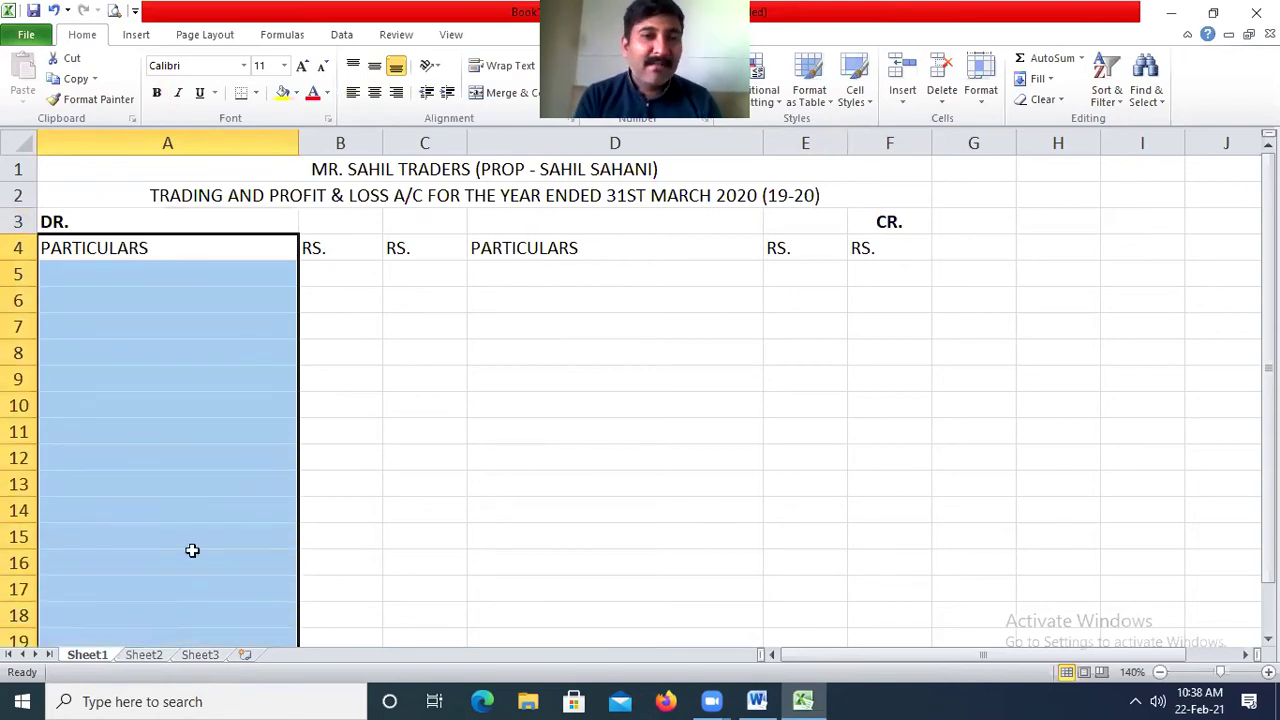
{"action": "left_click", "coordinate": [256, 93]}
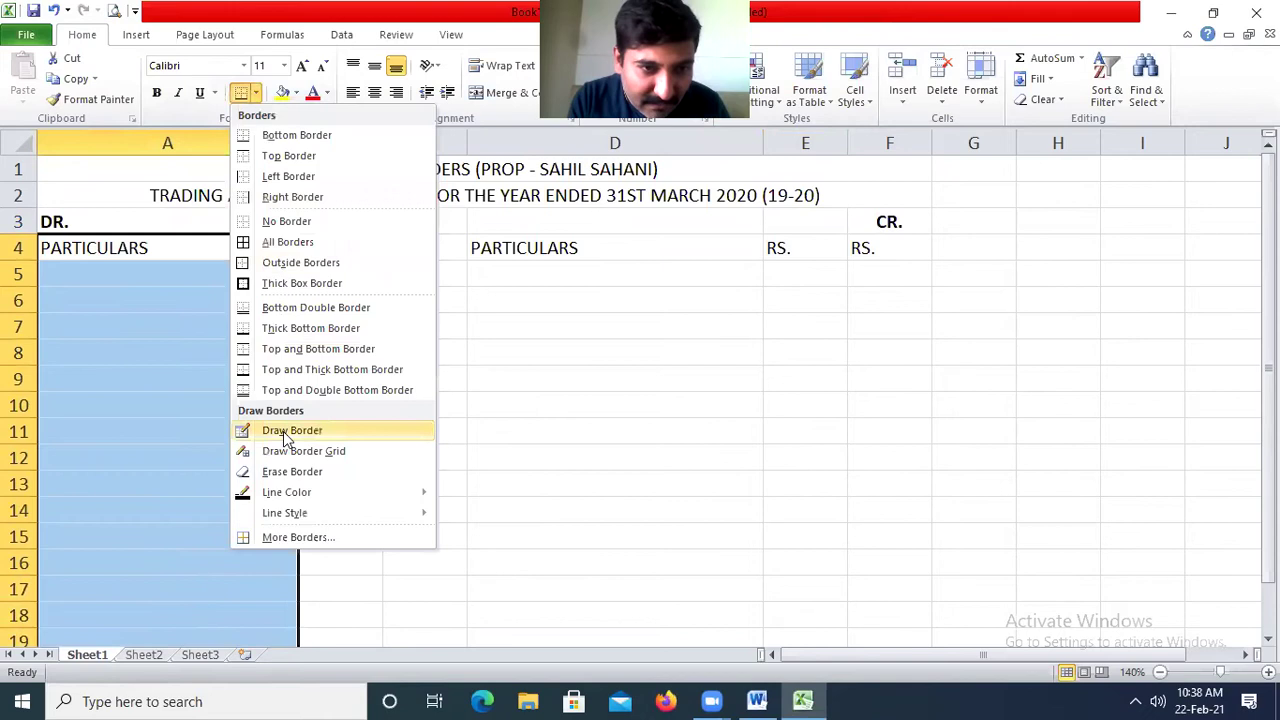
{"action": "left_click", "coordinate": [294, 266]}
{"action": "left_click_drag", "start_coordinate": [326, 251], "coordinate": [309, 583]}
{"action": "left_click", "coordinate": [239, 93]}
{"action": "left_click_drag", "start_coordinate": [423, 200], "coordinate": [415, 577]}
{"action": "left_click", "coordinate": [248, 93]}
{"action": "left_click_drag", "start_coordinate": [662, 190], "coordinate": [717, 488]}
Copy the bordered A4:C19 block onto D4:F19 with Paste Special.
{"action": "left_click_drag", "start_coordinate": [173, 203], "coordinate": [408, 578]}
{"action": "key", "text": "ctrl+c"}
{"action": "key", "text": "Right"}
{"action": "key", "text": "Right"}
{"action": "key", "text": "Right"}
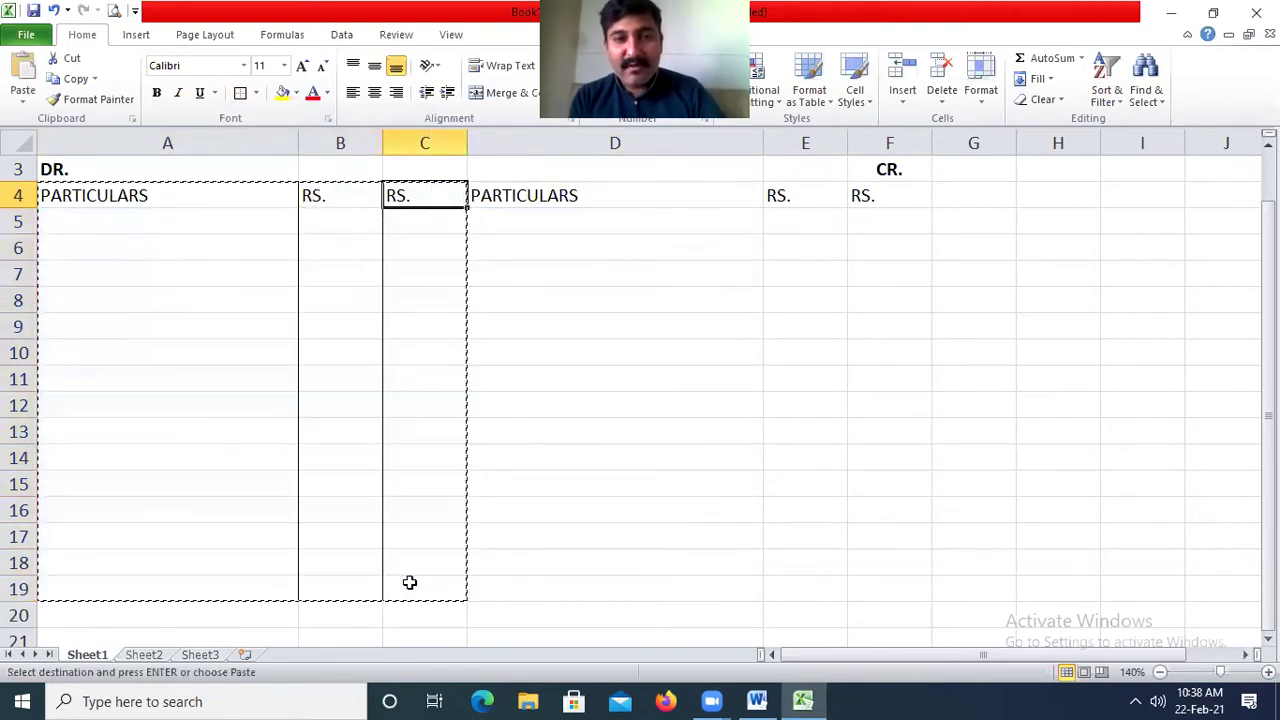
{"action": "key", "text": "ctrl+alt+v"}
{"action": "key", "text": "Return"}
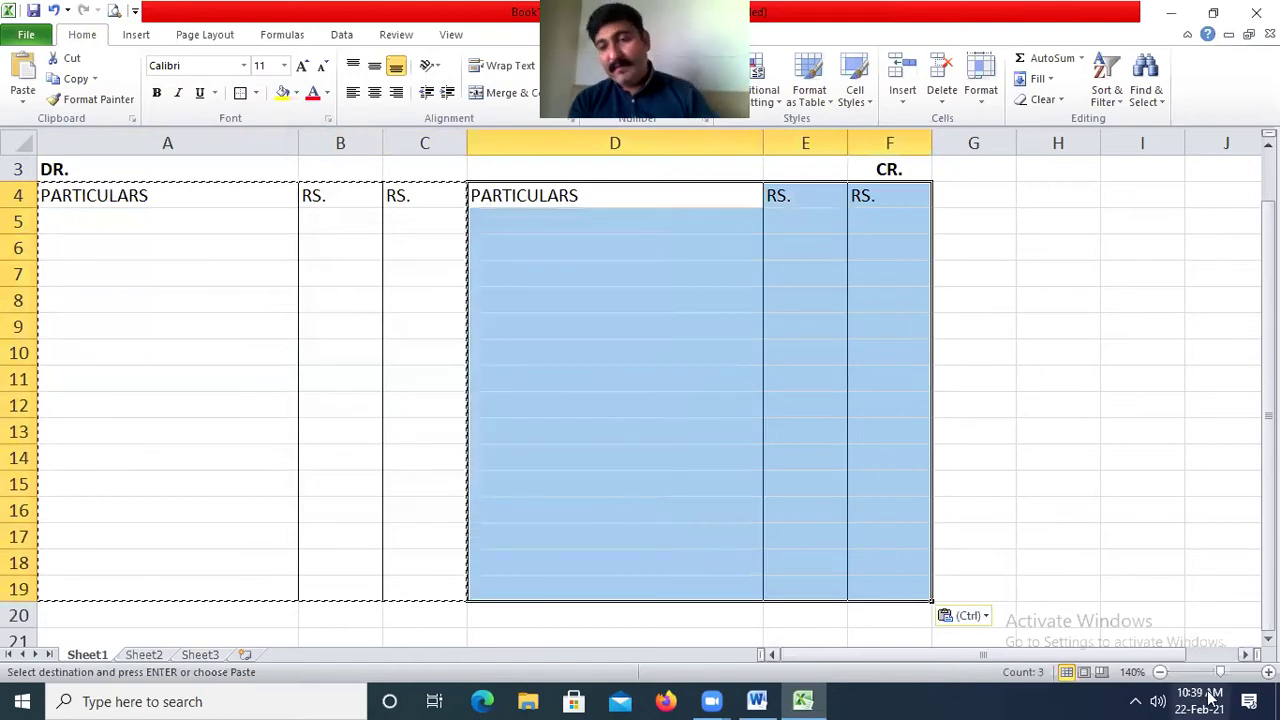
{"action": "left_click", "coordinate": [1160, 672]}
{"action": "left_click", "coordinate": [768, 382]}
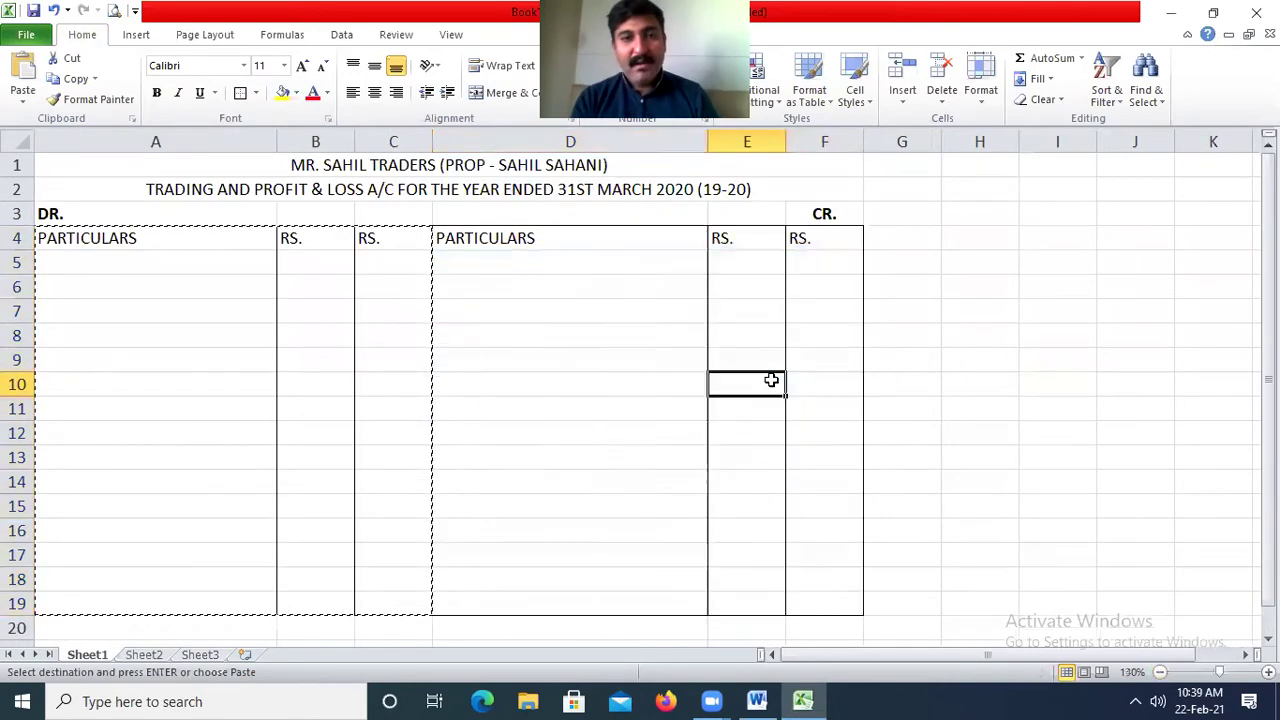
Insert six blank rows at rows 12-17 and border the heading row A4:F4.
{"action": "left_click_drag", "start_coordinate": [20, 432], "coordinate": [36, 561]}
{"action": "right_click", "coordinate": [145, 507]}
{"action": "left_click", "coordinate": [192, 368]}
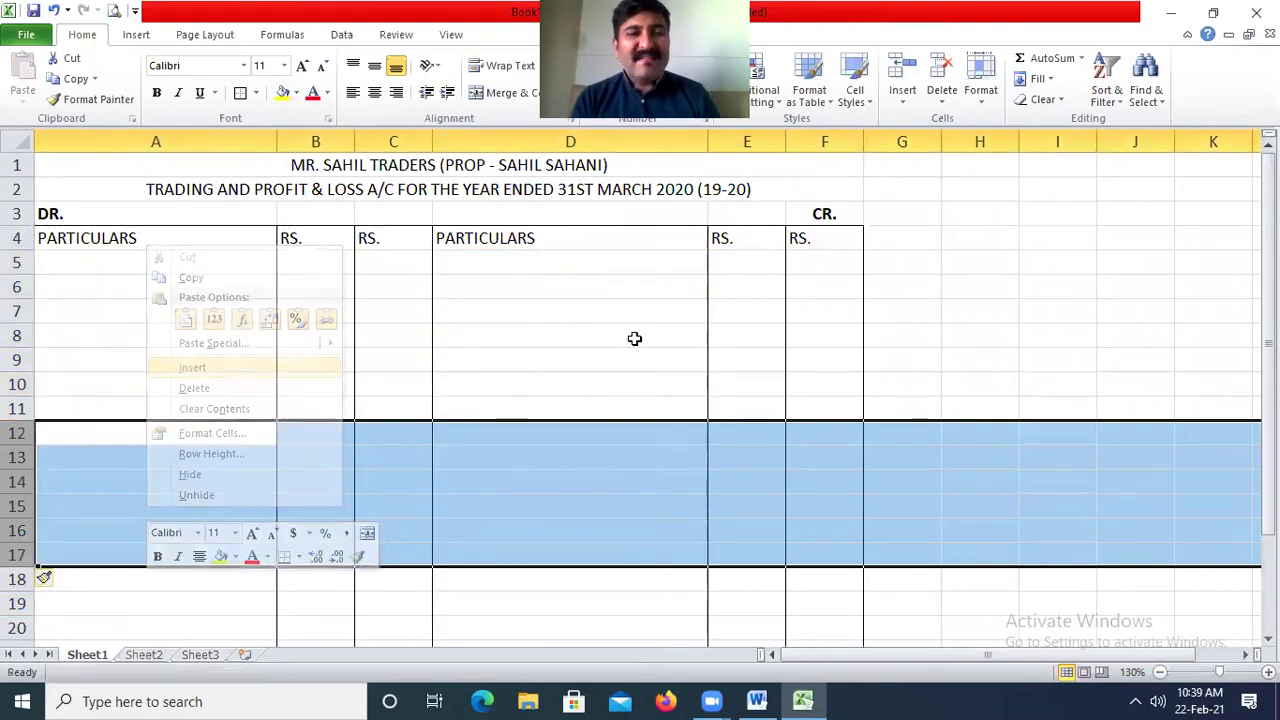
{"action": "left_click", "coordinate": [634, 337]}
{"action": "left_click_drag", "start_coordinate": [186, 240], "coordinate": [330, 240]}
{"action": "left_click_drag", "start_coordinate": [422, 238], "coordinate": [846, 246]}
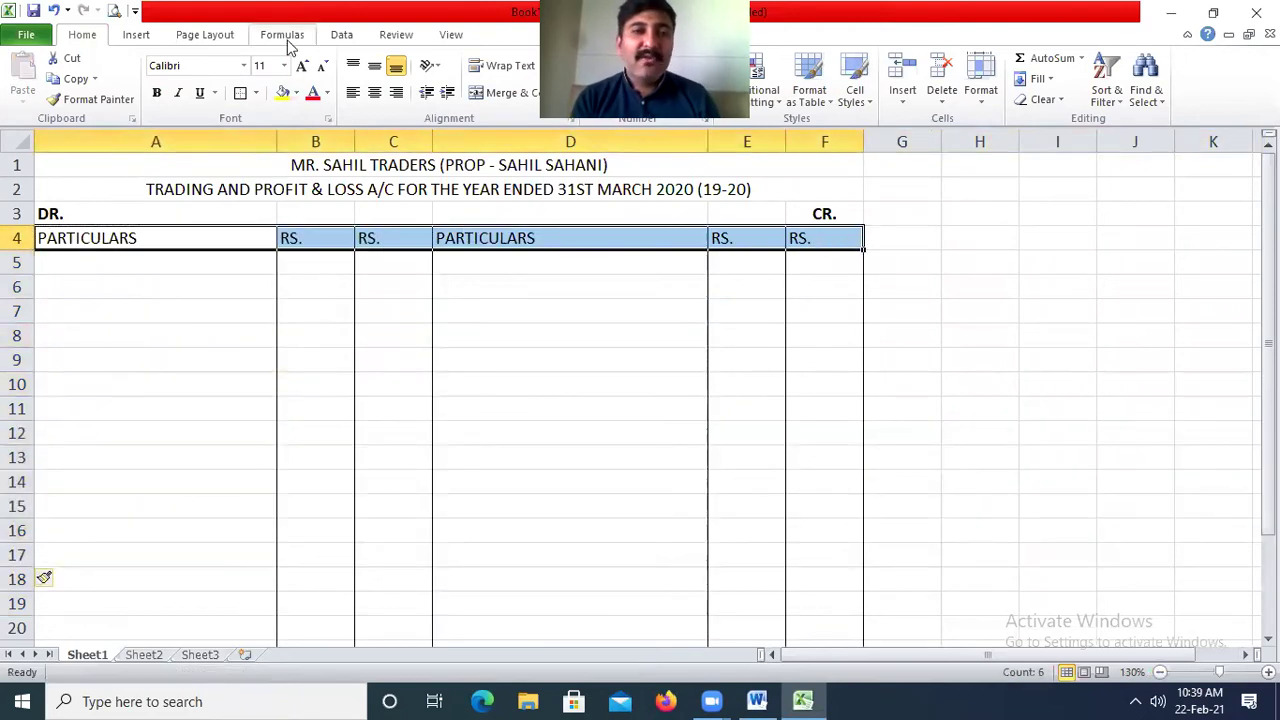
{"action": "left_click", "coordinate": [240, 92]}
{"action": "left_click", "coordinate": [638, 376]}
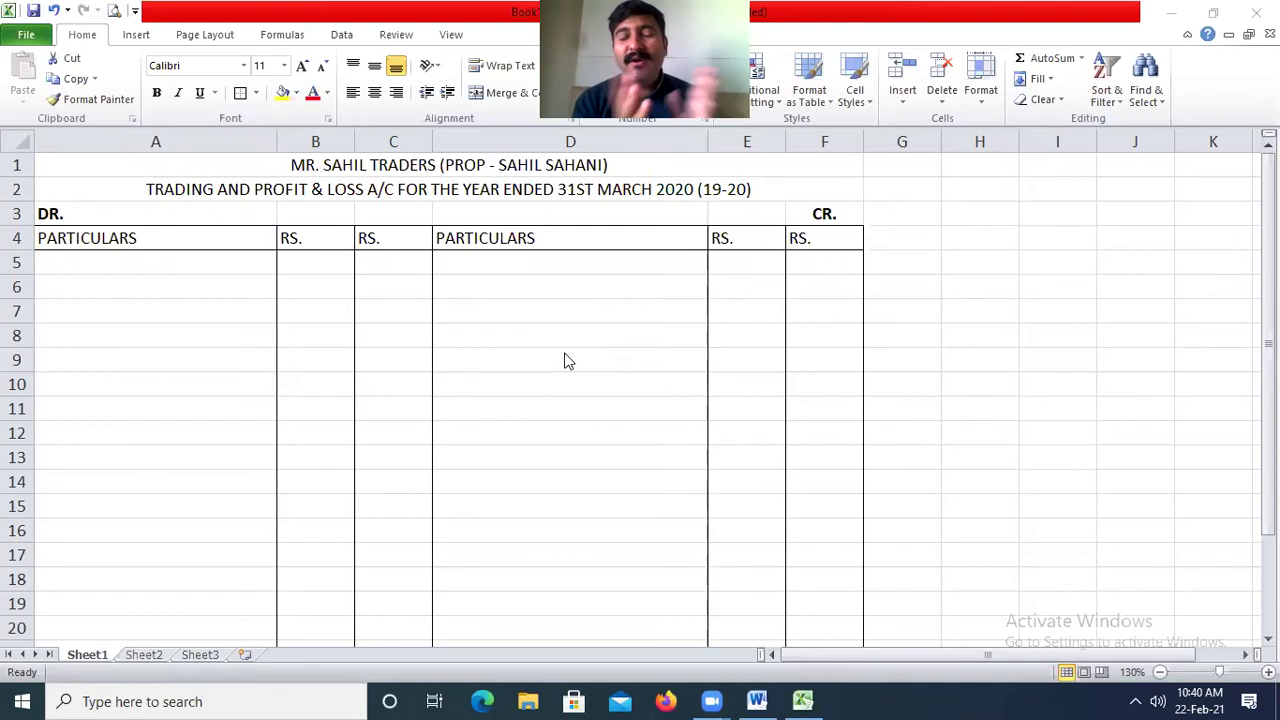
Fill the A4:F4 column headings and the A1:F2 title rows light blue.
{"action": "left_click_drag", "start_coordinate": [157, 237], "coordinate": [857, 239]}
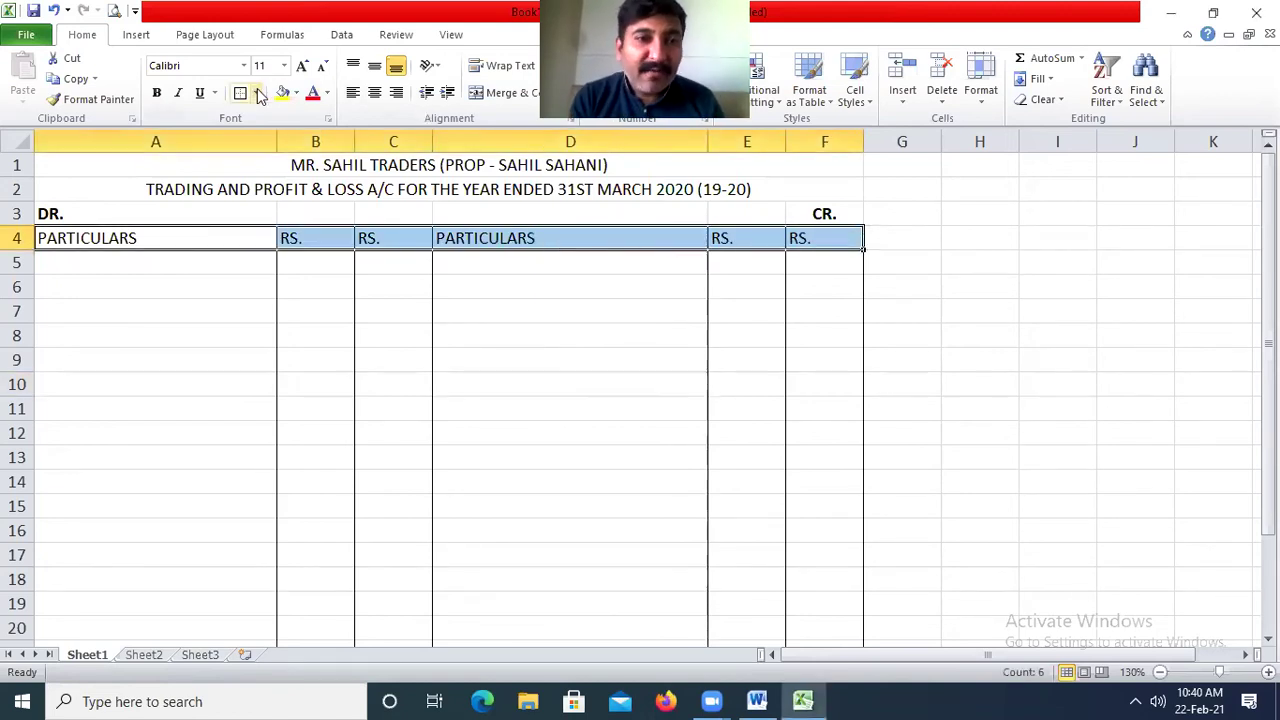
{"action": "left_click", "coordinate": [297, 93]}
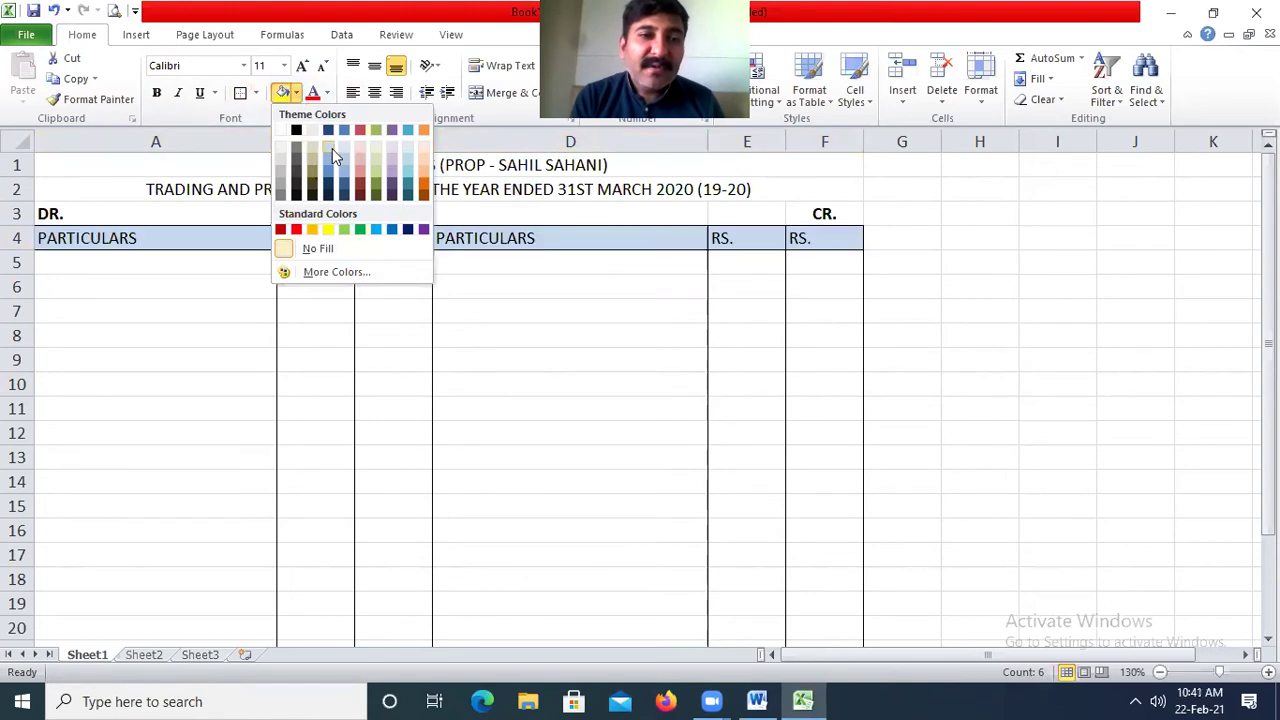
{"action": "left_click", "coordinate": [332, 148]}
{"action": "left_click", "coordinate": [631, 389]}
{"action": "left_click_drag", "start_coordinate": [530, 188], "coordinate": [515, 165]}
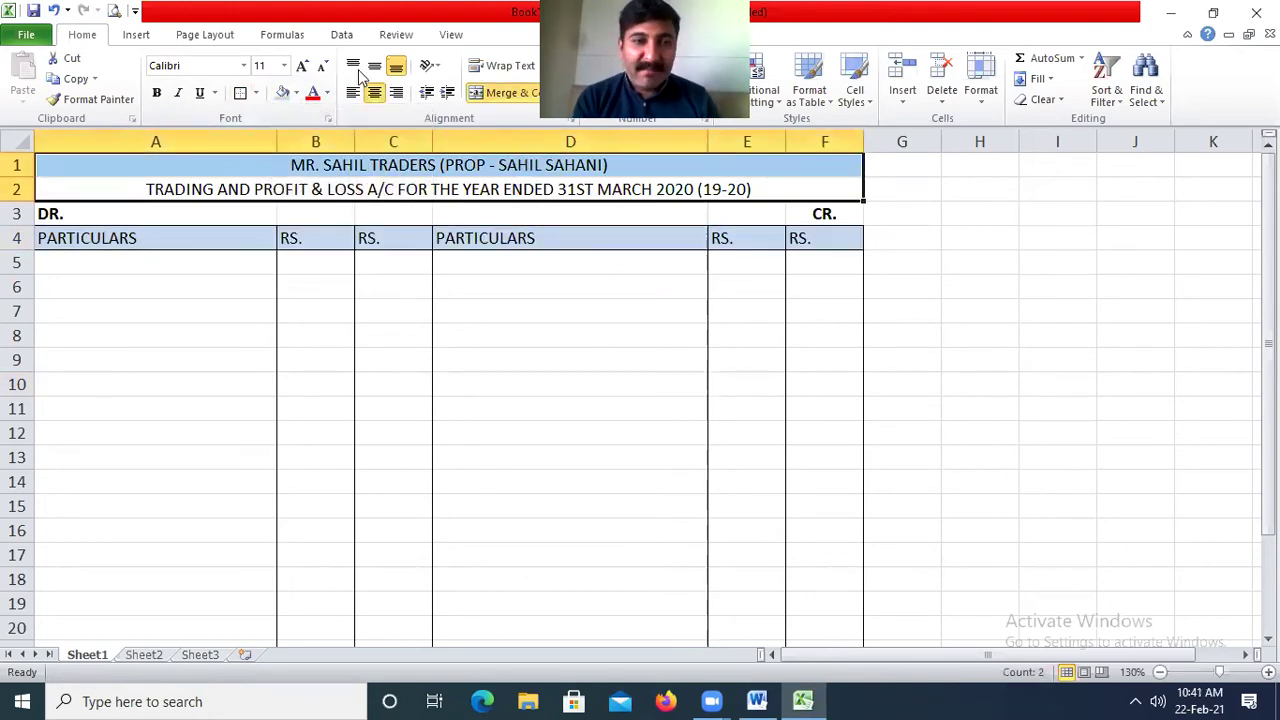
{"action": "left_click", "coordinate": [283, 93]}
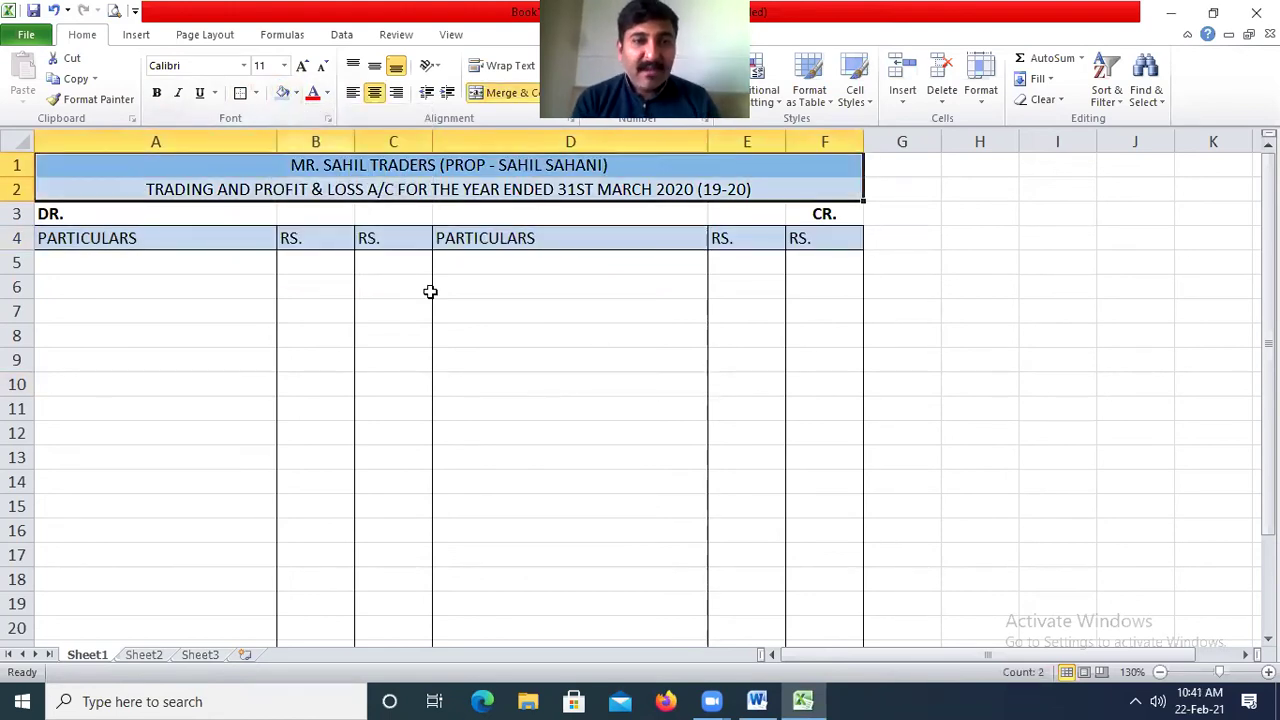
{"action": "left_click", "coordinate": [96, 266]}
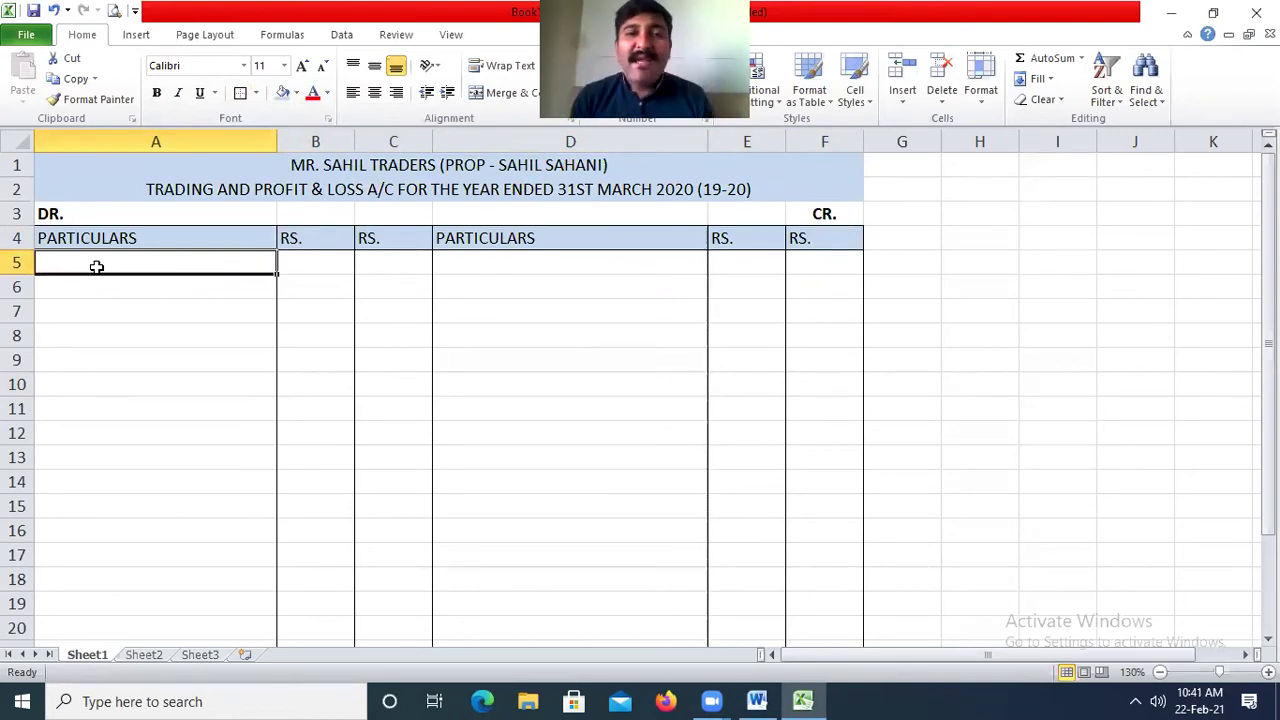
Fill the credit particulars column D5:D20 green.
{"action": "left_click_drag", "start_coordinate": [549, 263], "coordinate": [560, 486]}
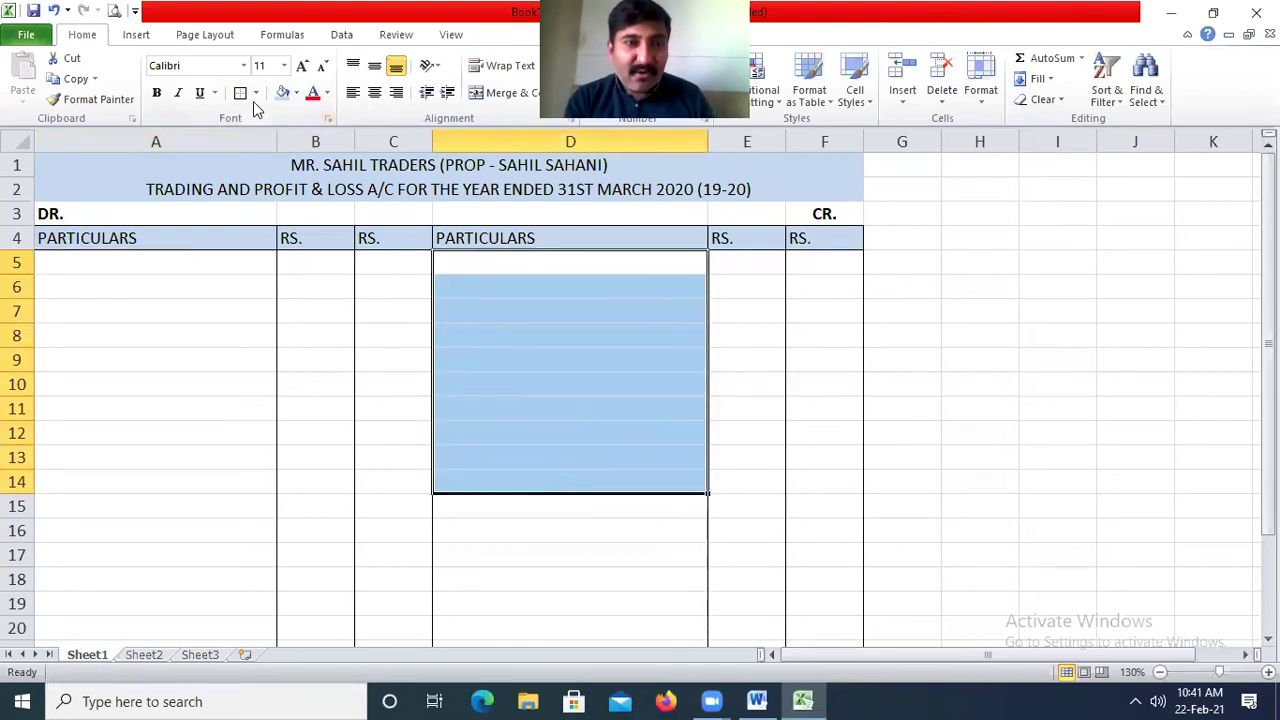
{"action": "left_click", "coordinate": [296, 93]}
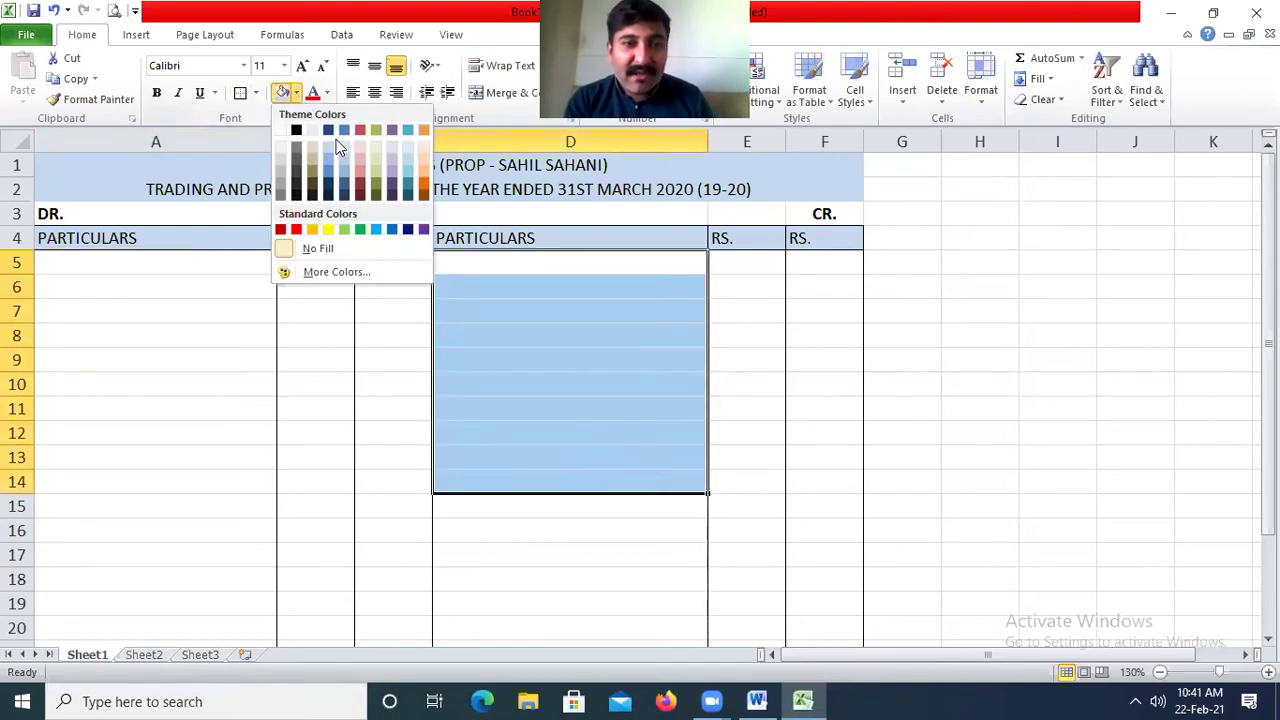
{"action": "left_click", "coordinate": [360, 229]}
{"action": "left_click", "coordinate": [614, 354]}
{"action": "left_click_drag", "start_coordinate": [591, 334], "coordinate": [609, 630]}
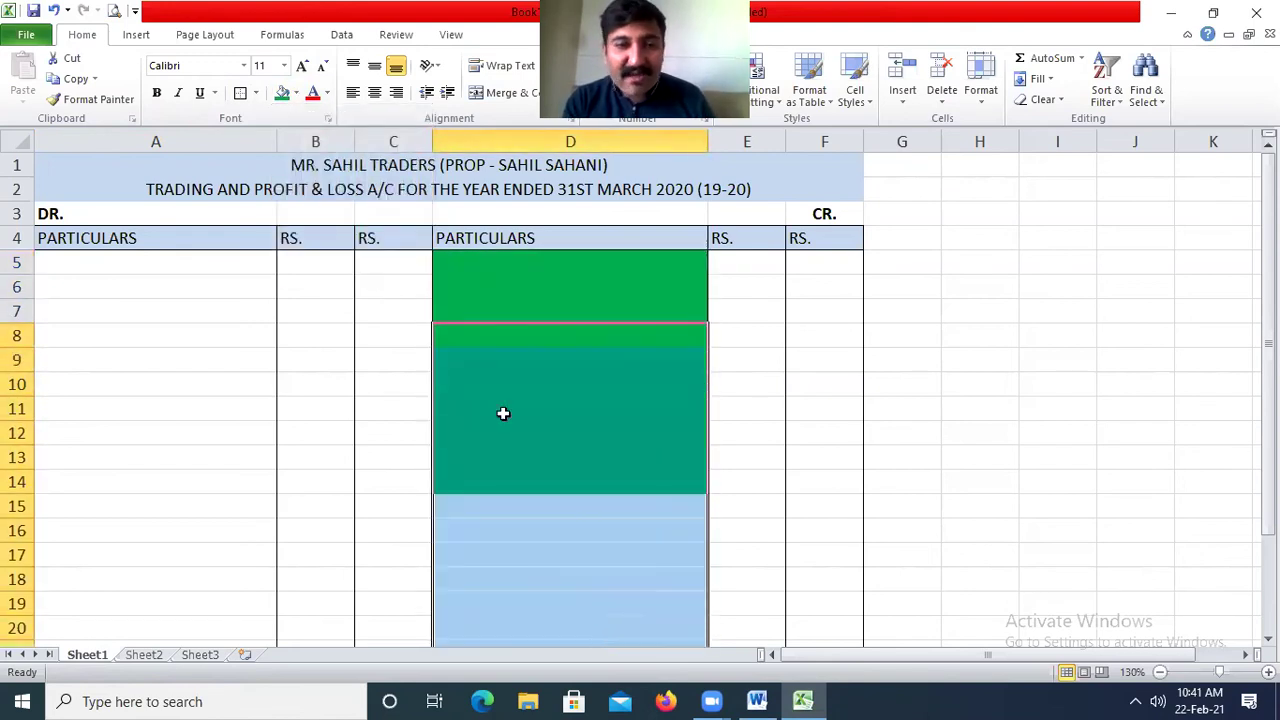
{"action": "left_click", "coordinate": [283, 93]}
Fill the debit particulars column A5:A20 pink.
{"action": "left_click", "coordinate": [176, 260]}
{"action": "left_click_drag", "start_coordinate": [179, 321], "coordinate": [203, 640]}
{"action": "left_click", "coordinate": [296, 93]}
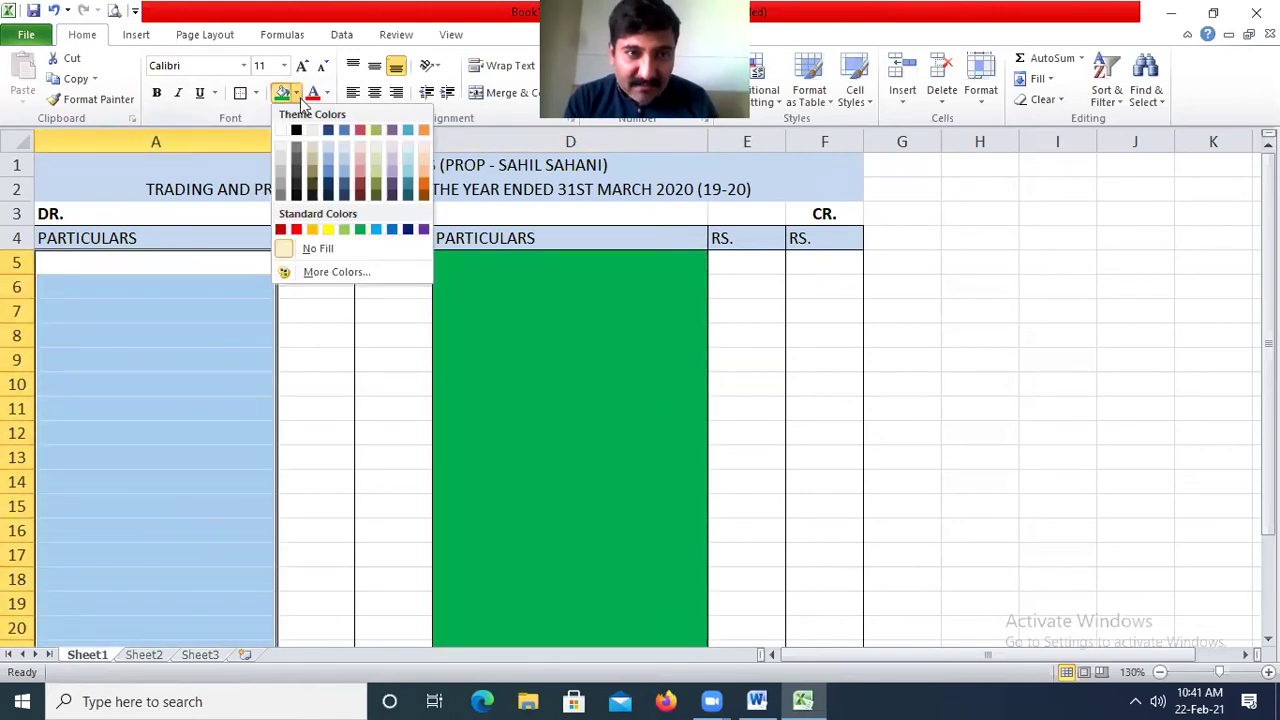
{"action": "left_click", "coordinate": [360, 180]}
{"action": "left_click", "coordinate": [700, 463]}
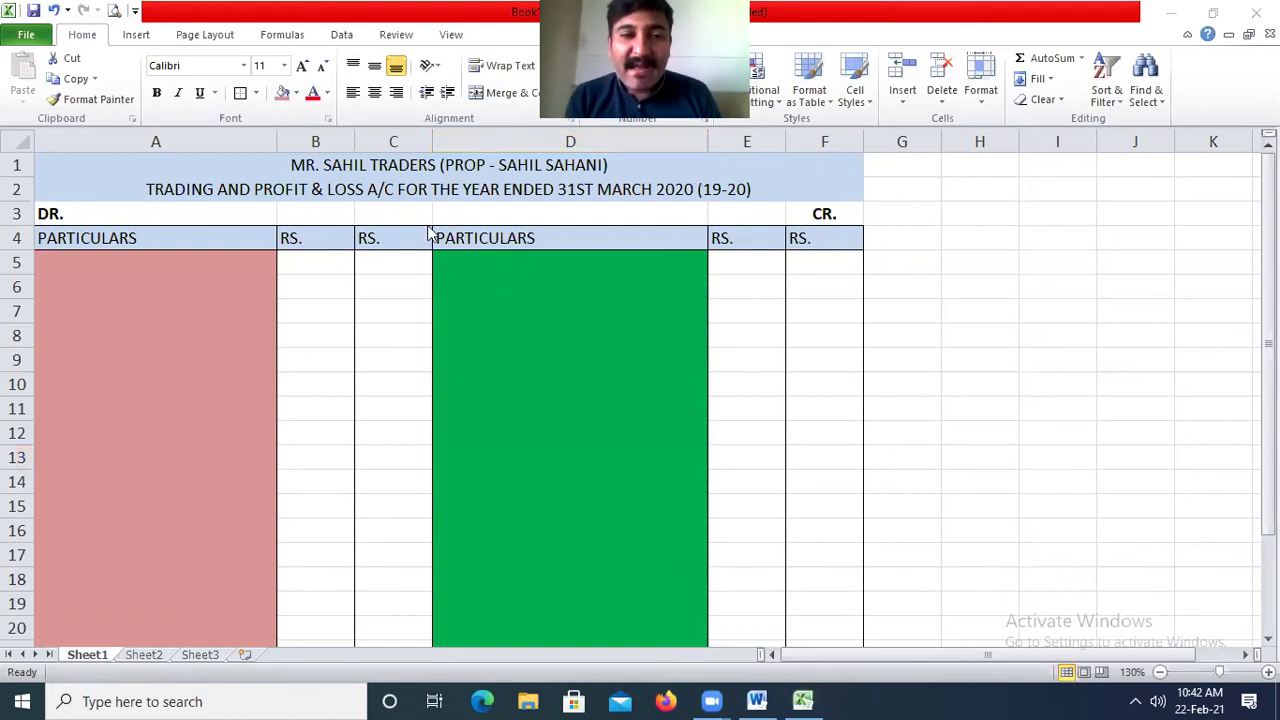
Enter the debit labels 'TO OPENING STOCK' in A5 and 'TO PURCHASES' in A7.
{"action": "left_click", "coordinate": [157, 263]}
{"action": "type", "text": "TO OPENI"}
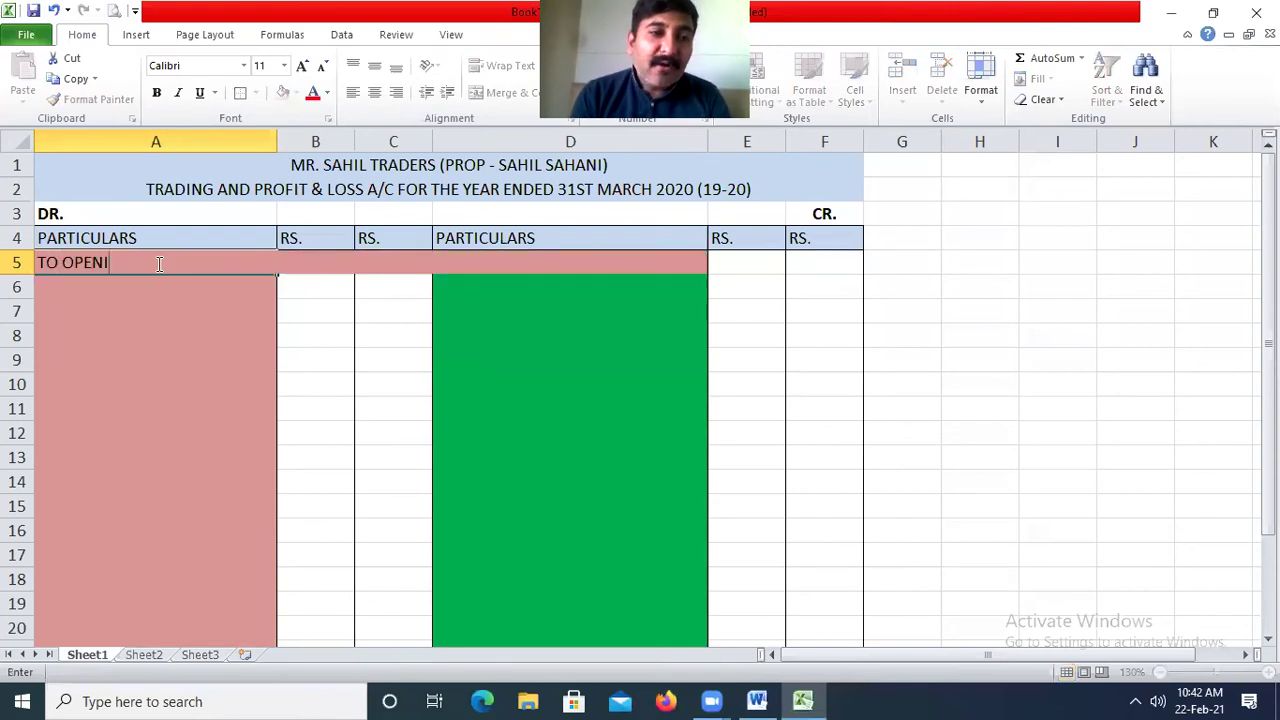
{"action": "type", "text": "NG STOCK"}
{"action": "key", "text": "Return"}
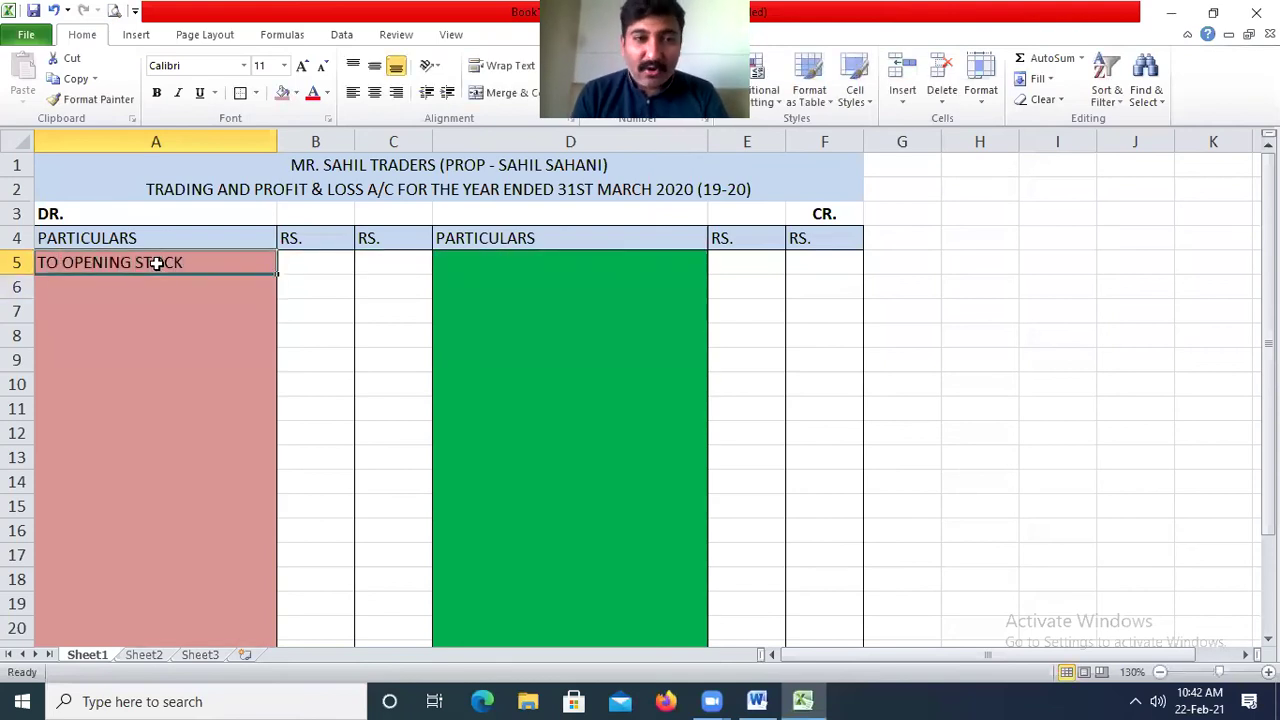
{"action": "type", "text": "T"}
{"action": "key", "text": "BackSpace"}
{"action": "key", "text": "Return"}
{"action": "type", "text": "TO"}
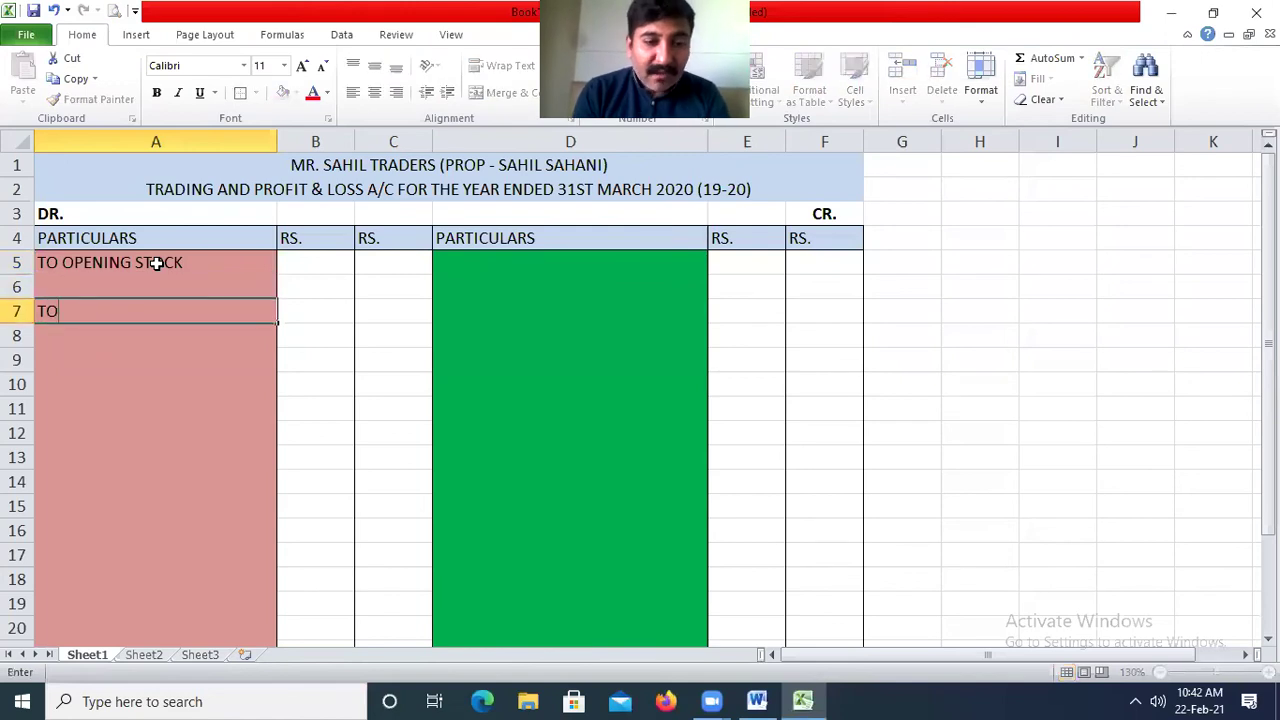
{"action": "type", "text": " PURCHASES"}
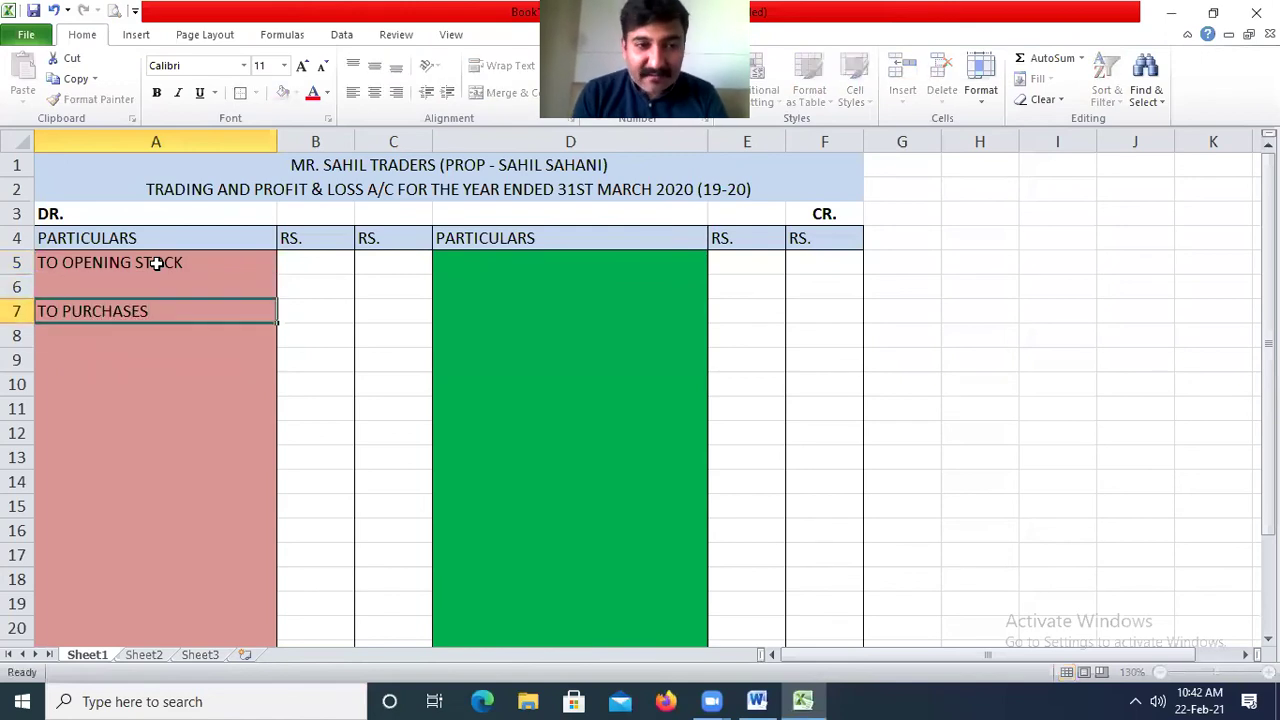
{"action": "key", "text": "Tab"}
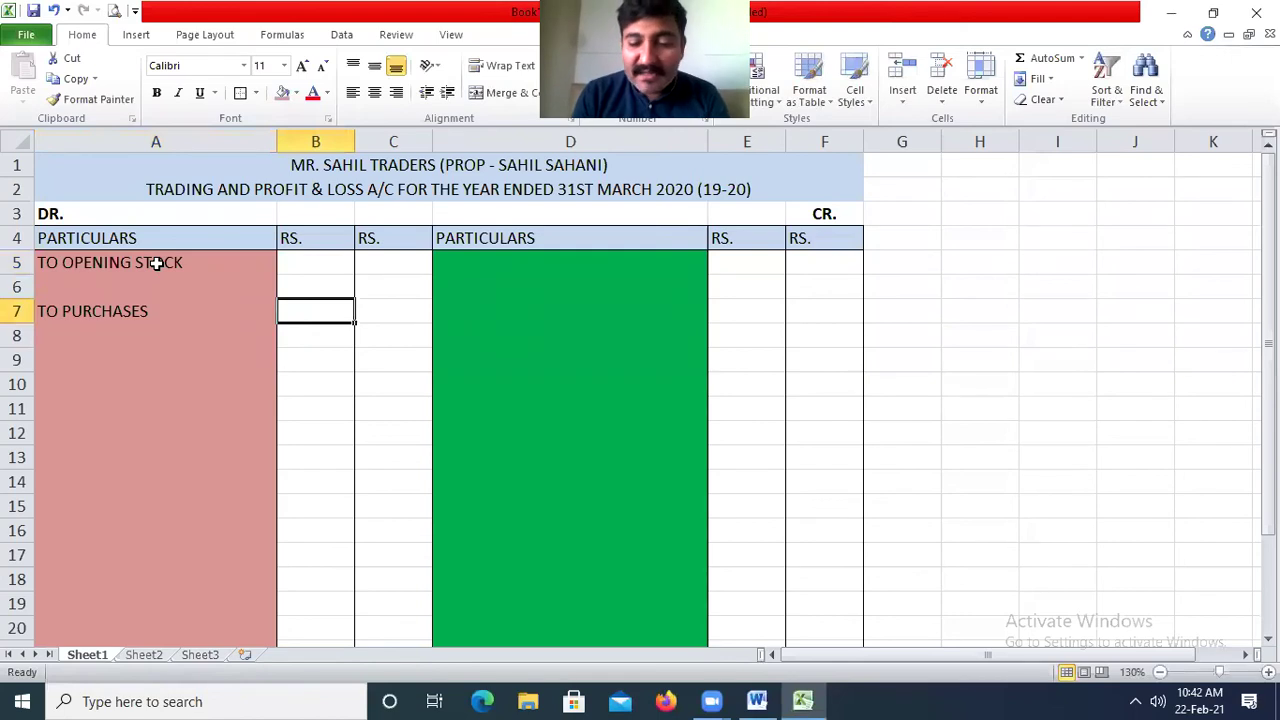
Enter the opening stock amount 100000 in C5.
{"action": "key", "text": "Up"}
{"action": "key", "text": "Right"}
{"action": "key", "text": "Up"}
{"action": "type", "text": "100000"}
{"action": "key", "text": "Return"}
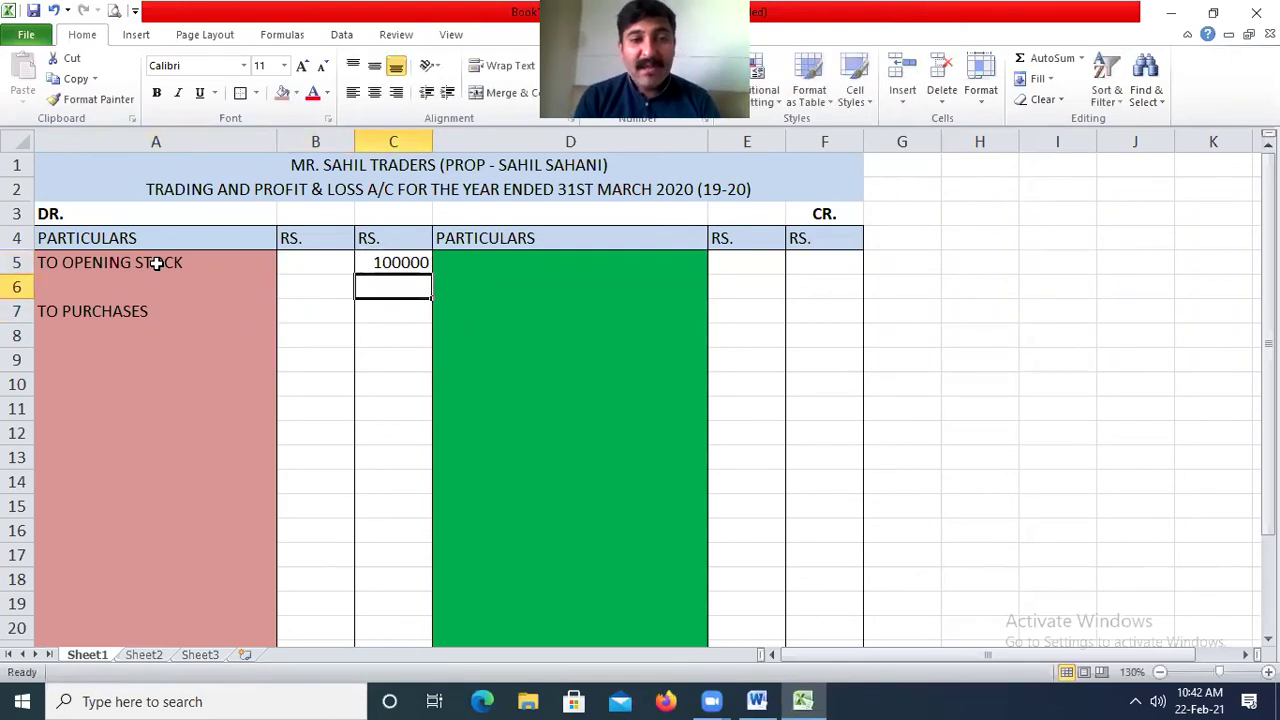
Format amount columns B and C in Comma Style with no decimal places.
{"action": "left_click", "coordinate": [328, 142]}
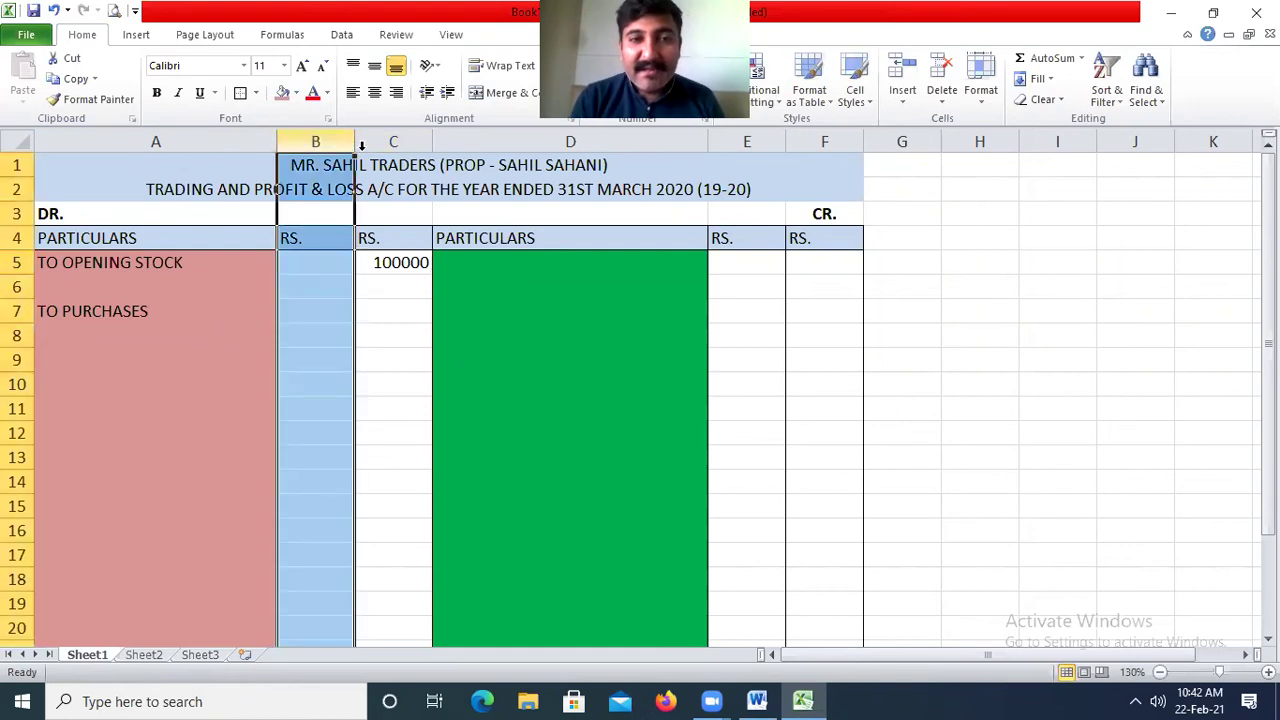
{"action": "left_click_drag", "start_coordinate": [362, 145], "coordinate": [528, 133]}
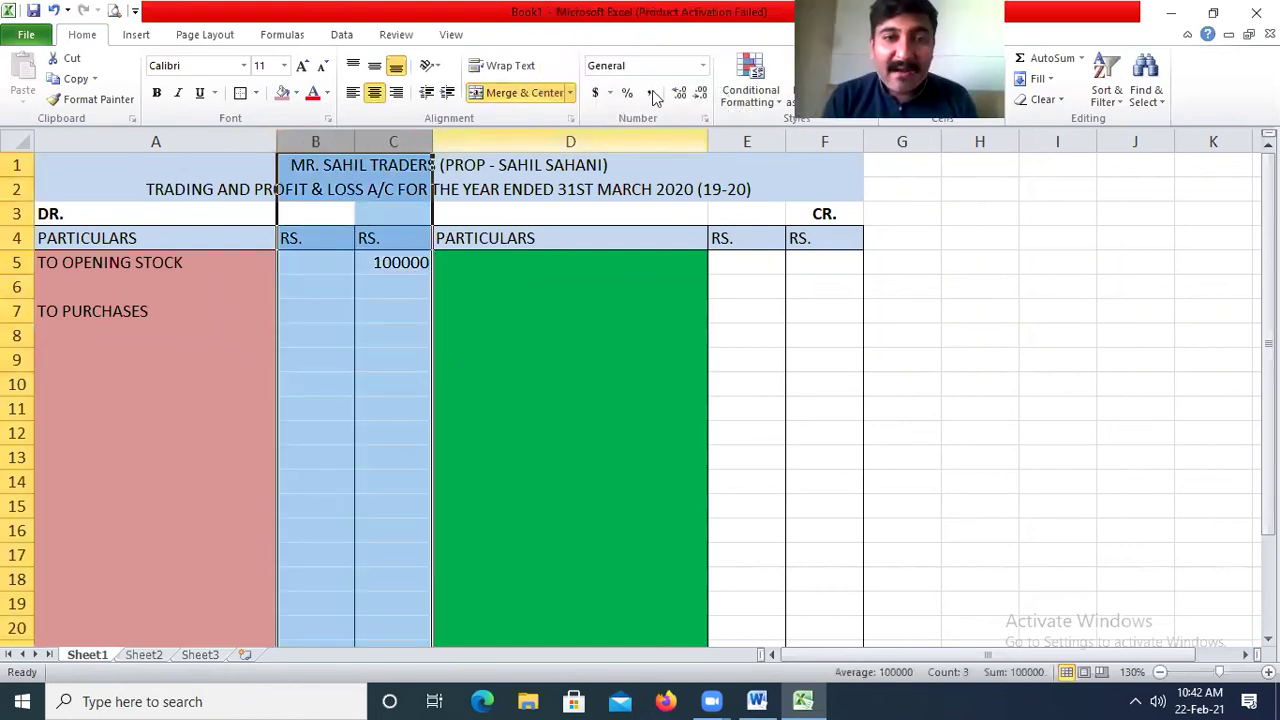
{"action": "left_click", "coordinate": [649, 92]}
{"action": "left_click", "coordinate": [698, 92]}
{"action": "left_click", "coordinate": [698, 92]}
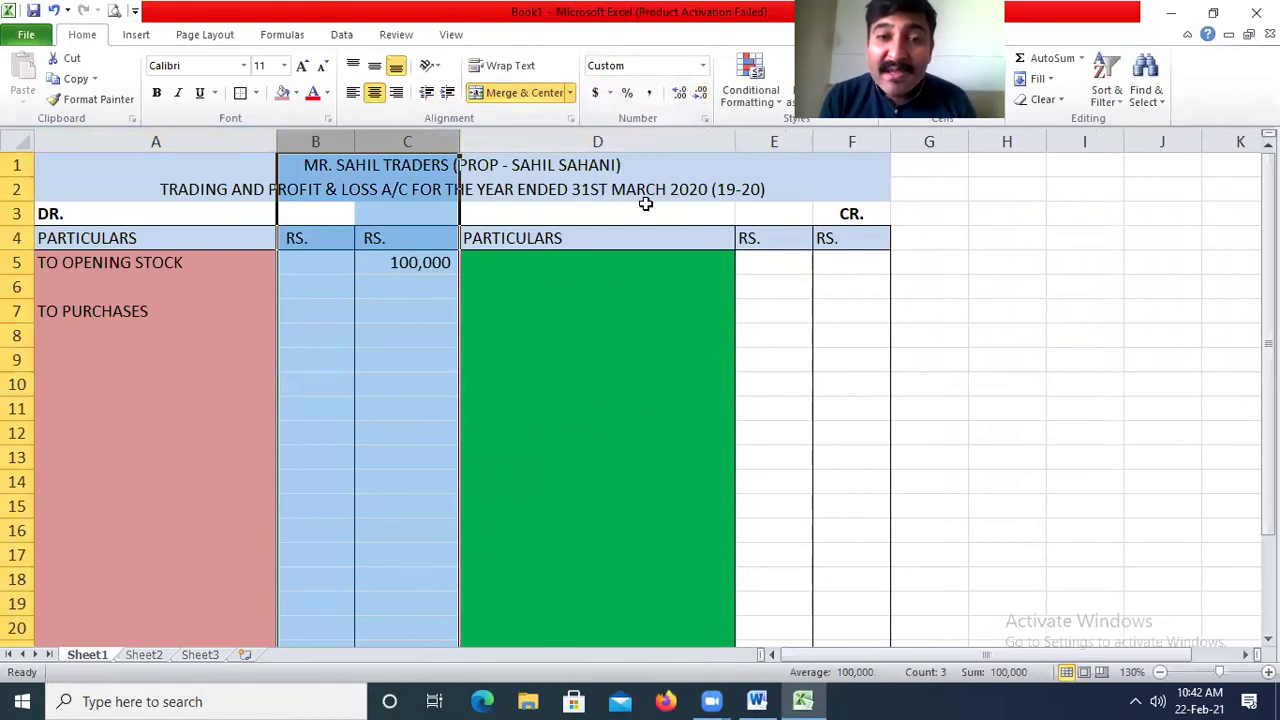
{"action": "left_click", "coordinate": [646, 205]}
Add the date (1/4/19) to the opening stock label in A5.
{"action": "double_click", "coordinate": [189, 262]}
{"action": "type", "text": "1/4/19"}
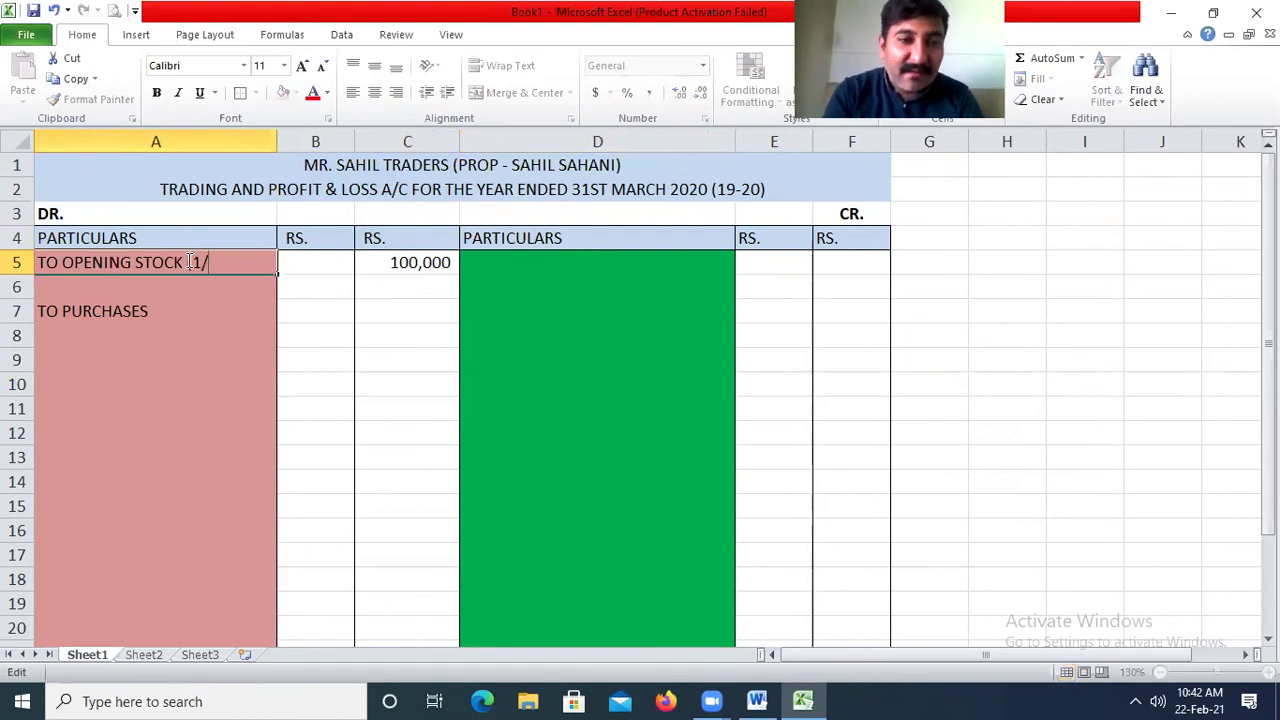
{"action": "type", "text": ")"}
{"action": "left_click", "coordinate": [190, 262]}
{"action": "type", "text": "("}
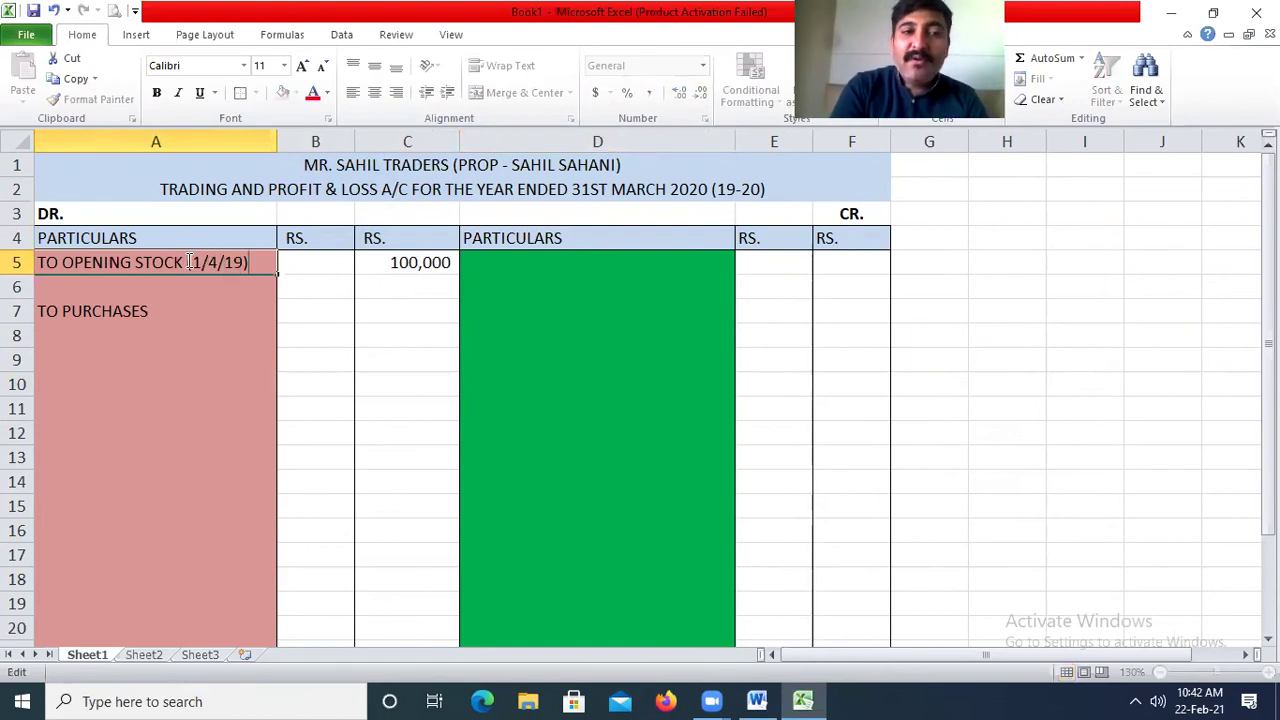
{"action": "key", "text": "Return"}
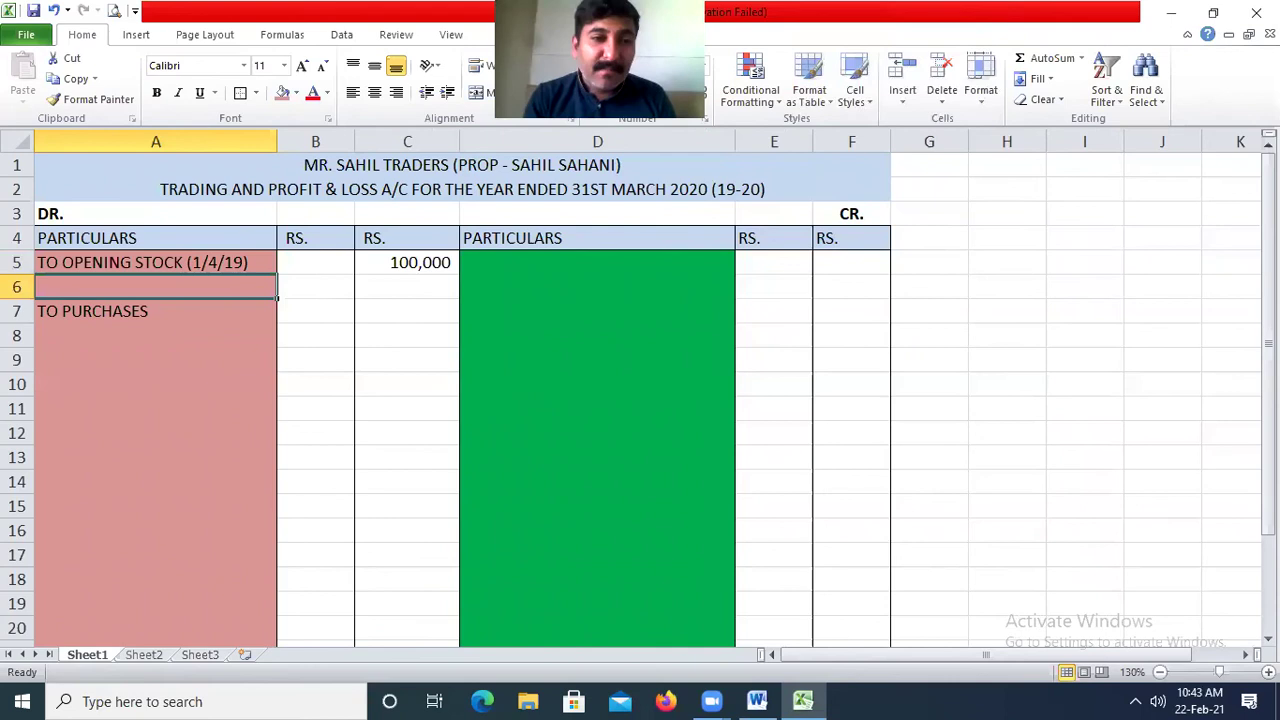
Enter purchases of 1000000 in B7.
{"action": "key", "text": "Down"}
{"action": "key", "text": "Right"}
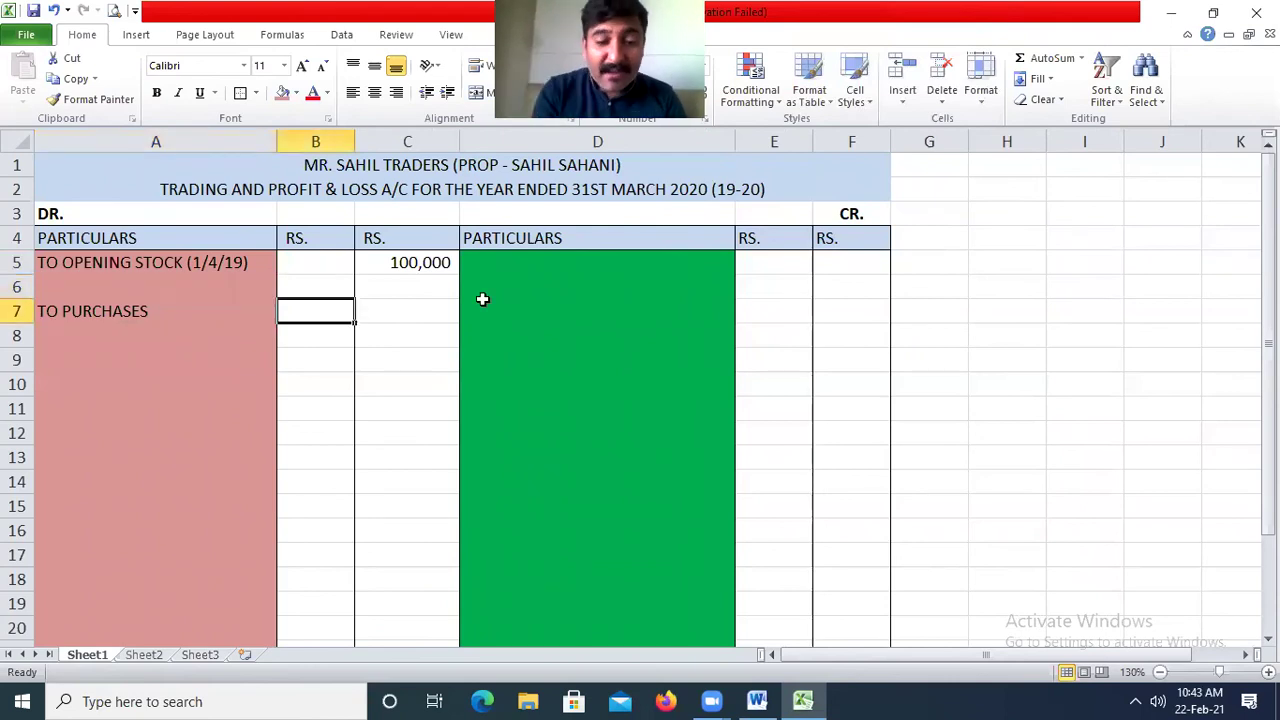
{"action": "type", "text": "1000000"}
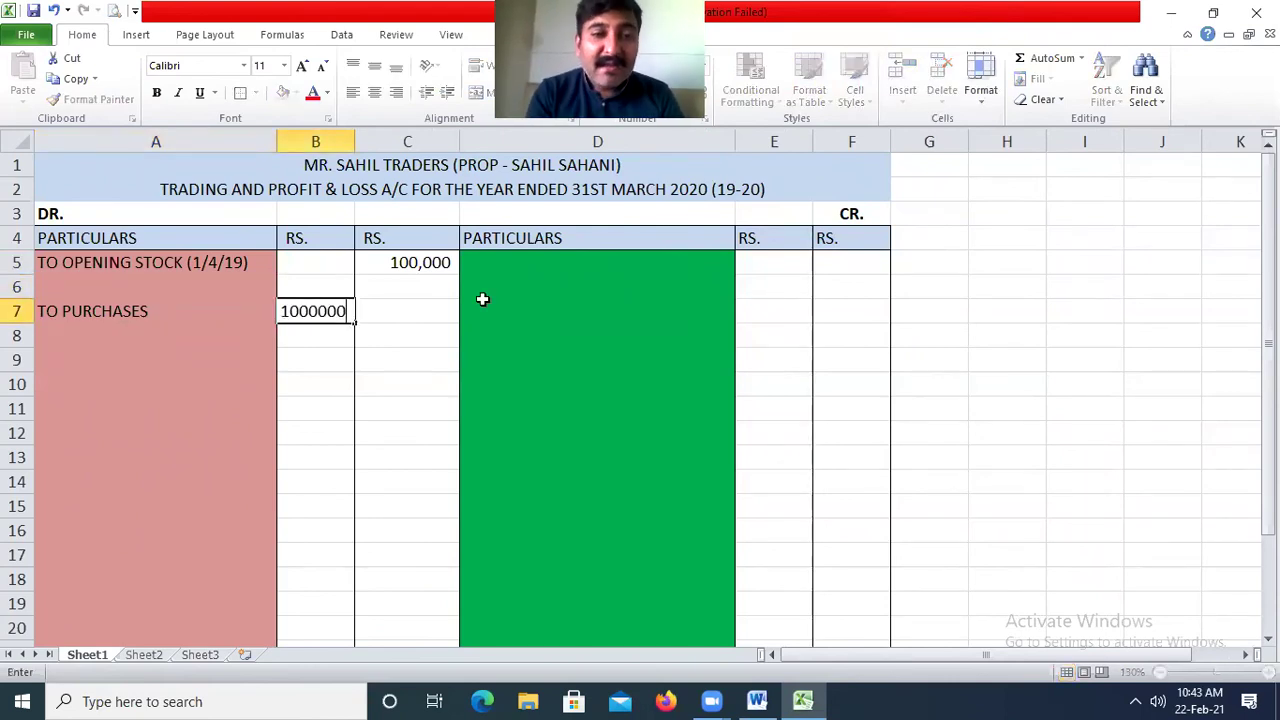
{"action": "key", "text": "Return"}
Add 'LESS - PURCHASE RETURN' in A8 with 50000 in B8.
{"action": "left_click", "coordinate": [155, 336]}
{"action": "type", "text": "LESS - OUR"}
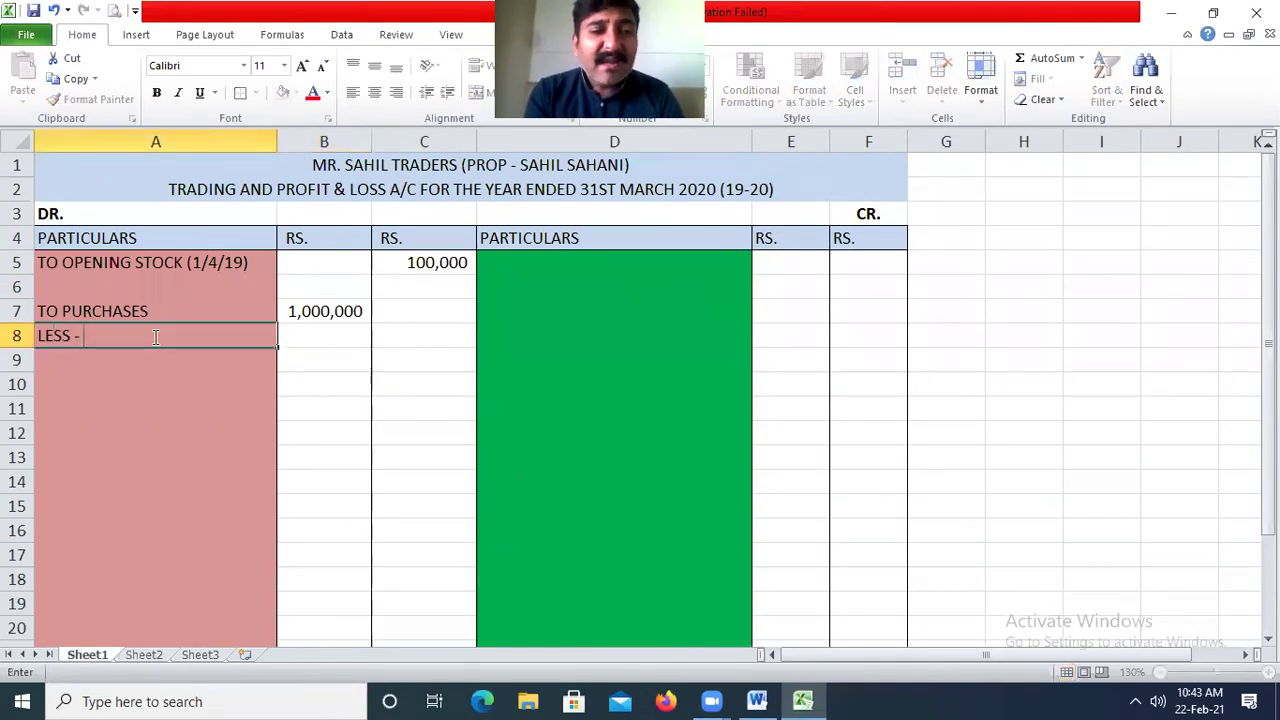
{"action": "key", "text": "BackSpace"}
{"action": "key", "text": "BackSpace"}
{"action": "key", "text": "BackSpace"}
{"action": "type", "text": "P"}
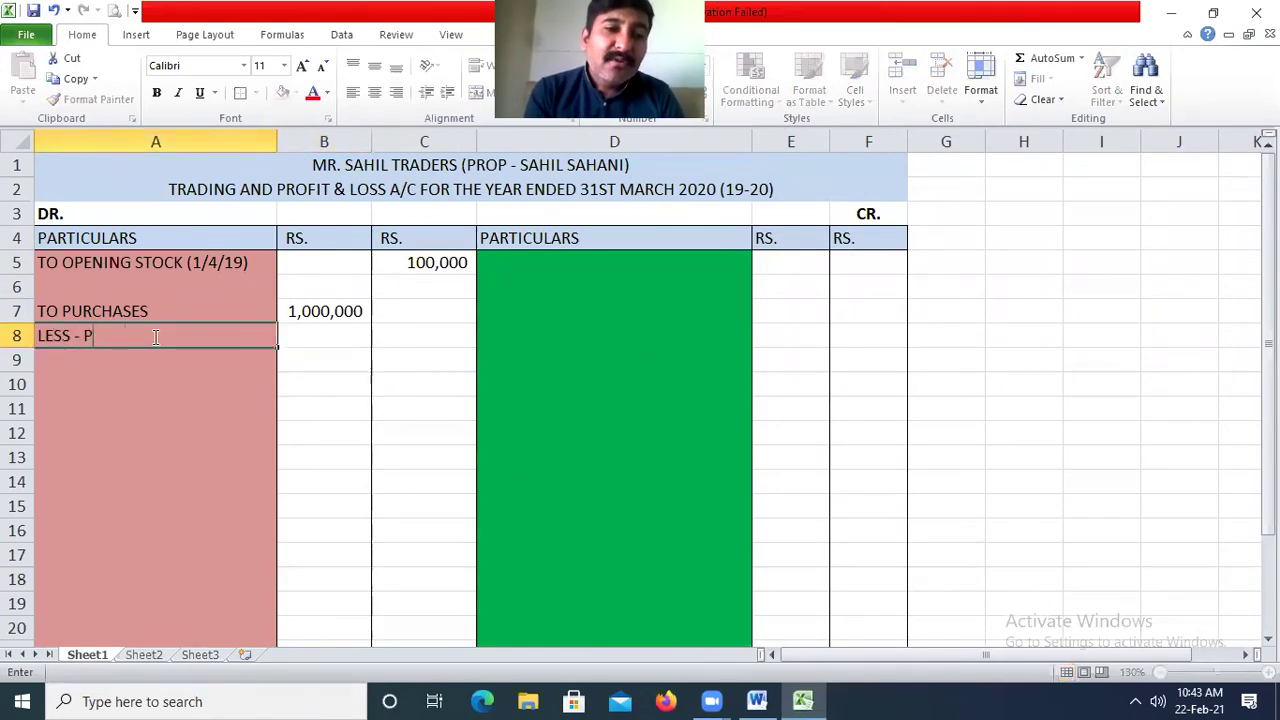
{"action": "type", "text": "URCHASE RETURN"}
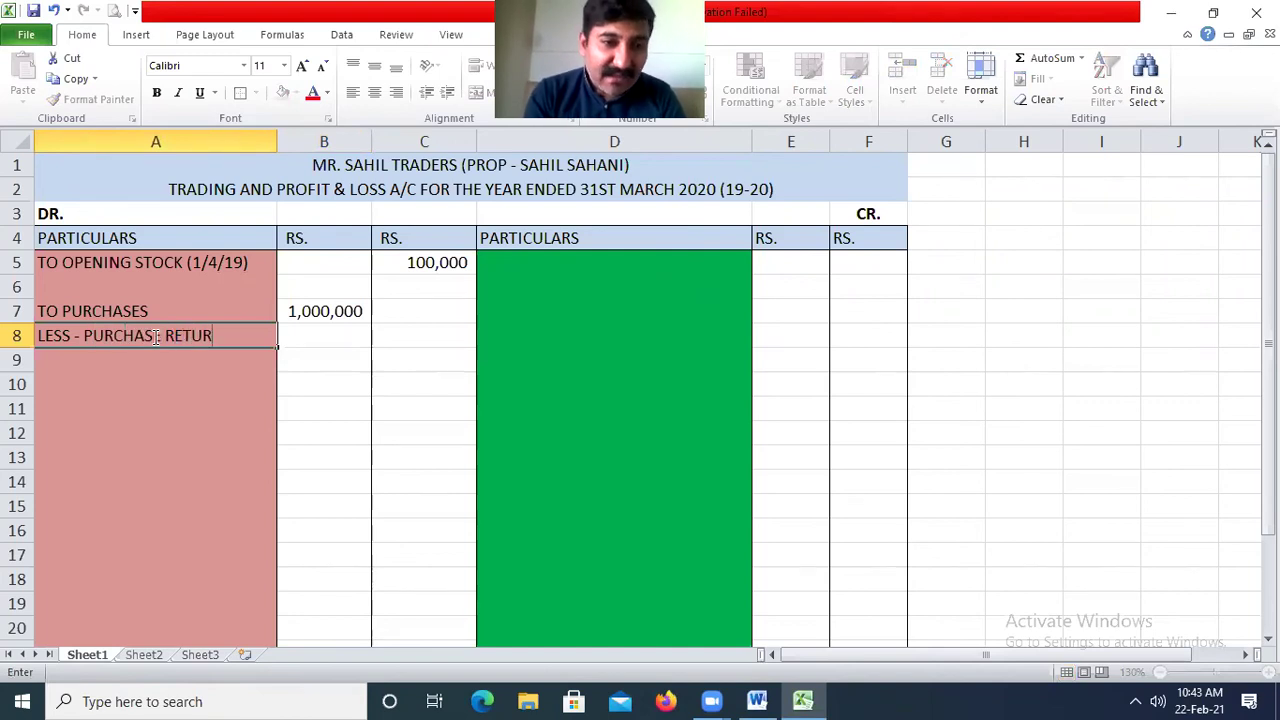
{"action": "key", "text": "Return"}
{"action": "key", "text": "Up"}
{"action": "key", "text": "Right"}
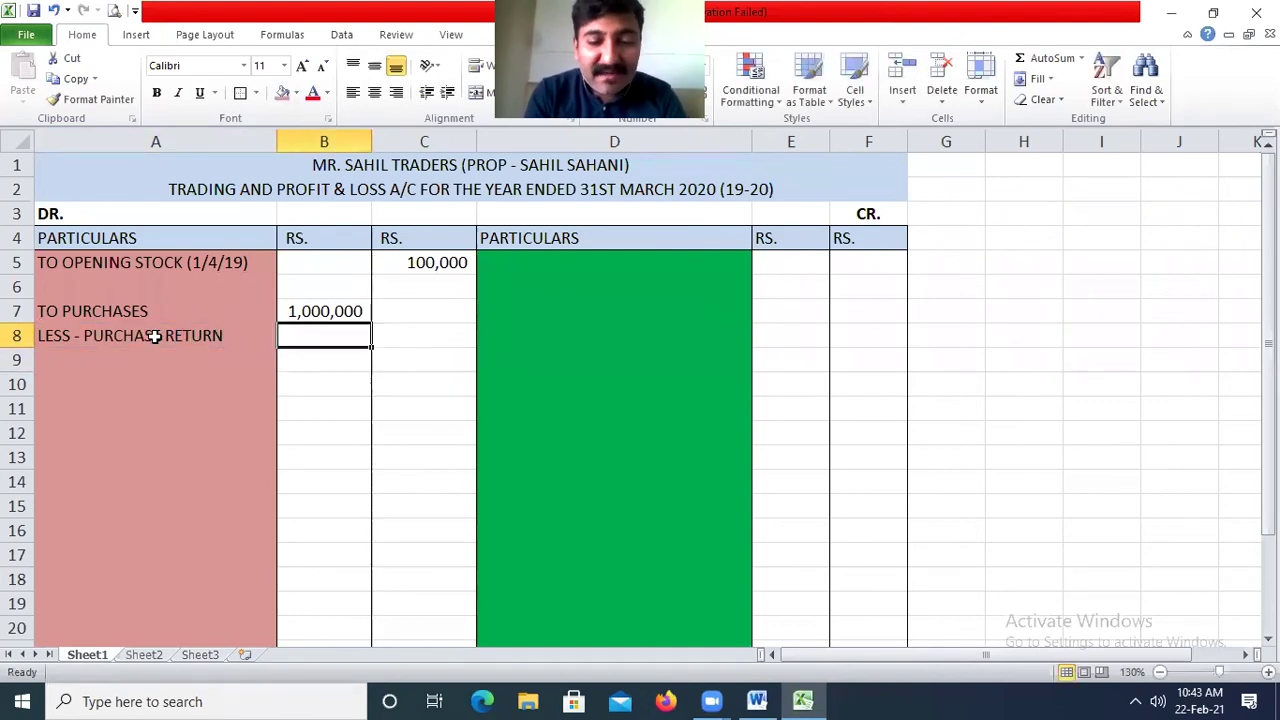
{"action": "type", "text": "50000"}
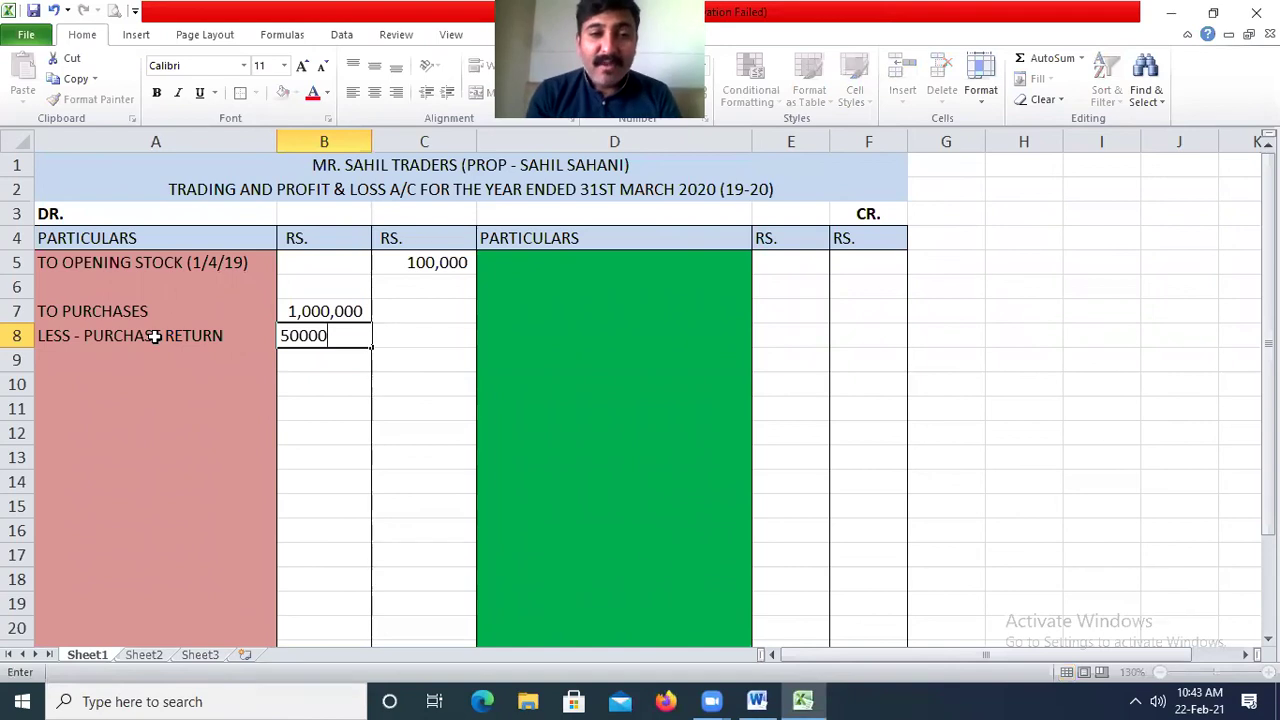
{"action": "key", "text": "Return"}
Give the purchase return amount in B8 a bottom border.
{"action": "key", "text": "Up"}
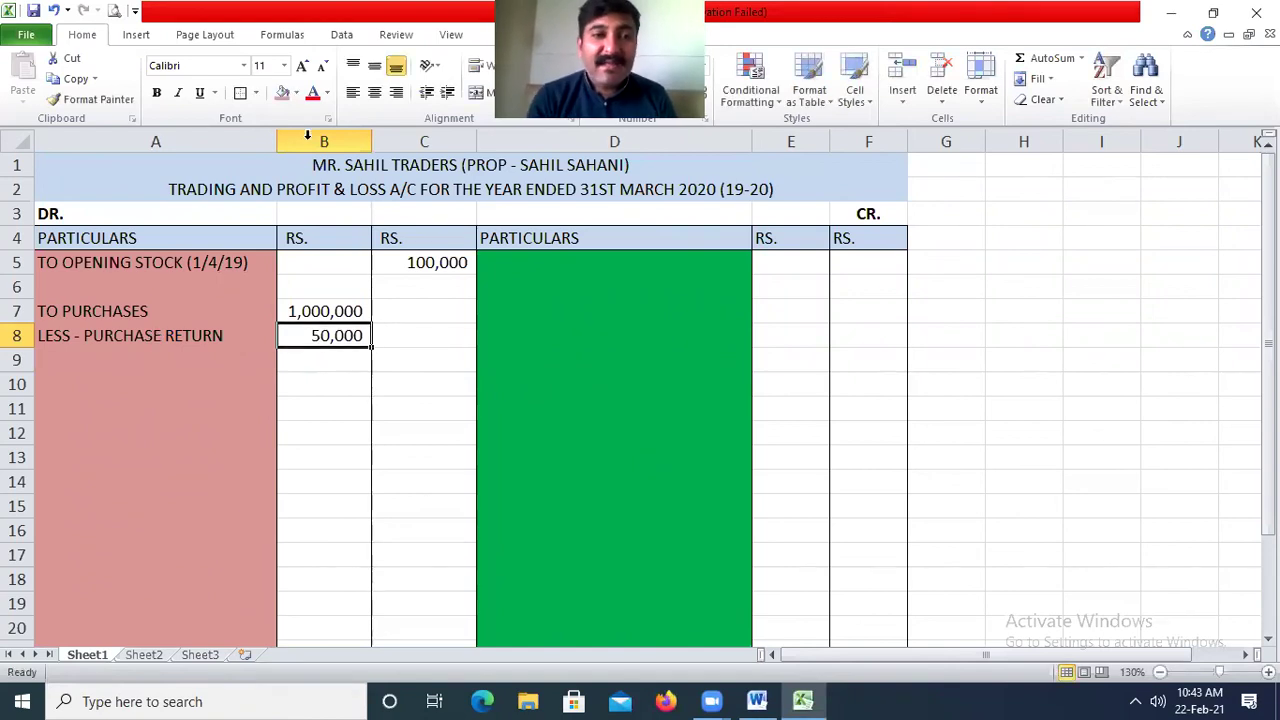
{"action": "left_click", "coordinate": [256, 92]}
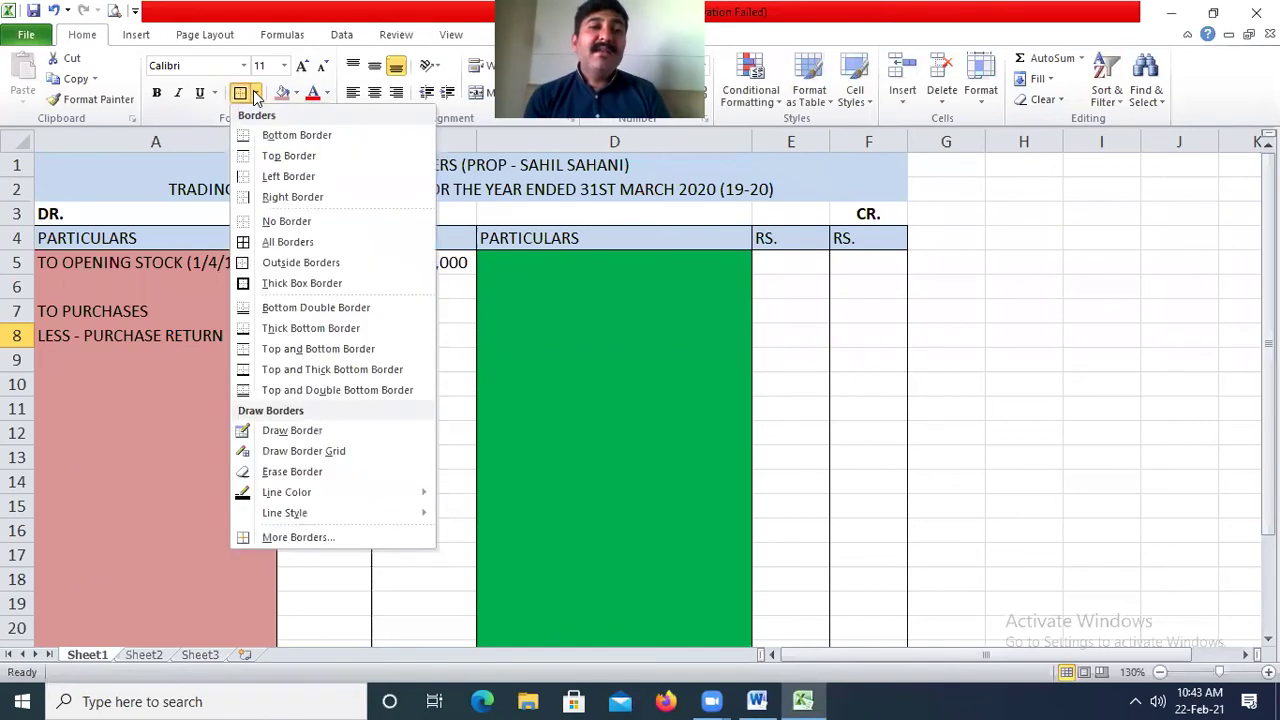
{"action": "left_click", "coordinate": [297, 134]}
Calculate net purchases in C8 with the formula =B7-B8.
{"action": "left_click", "coordinate": [408, 340]}
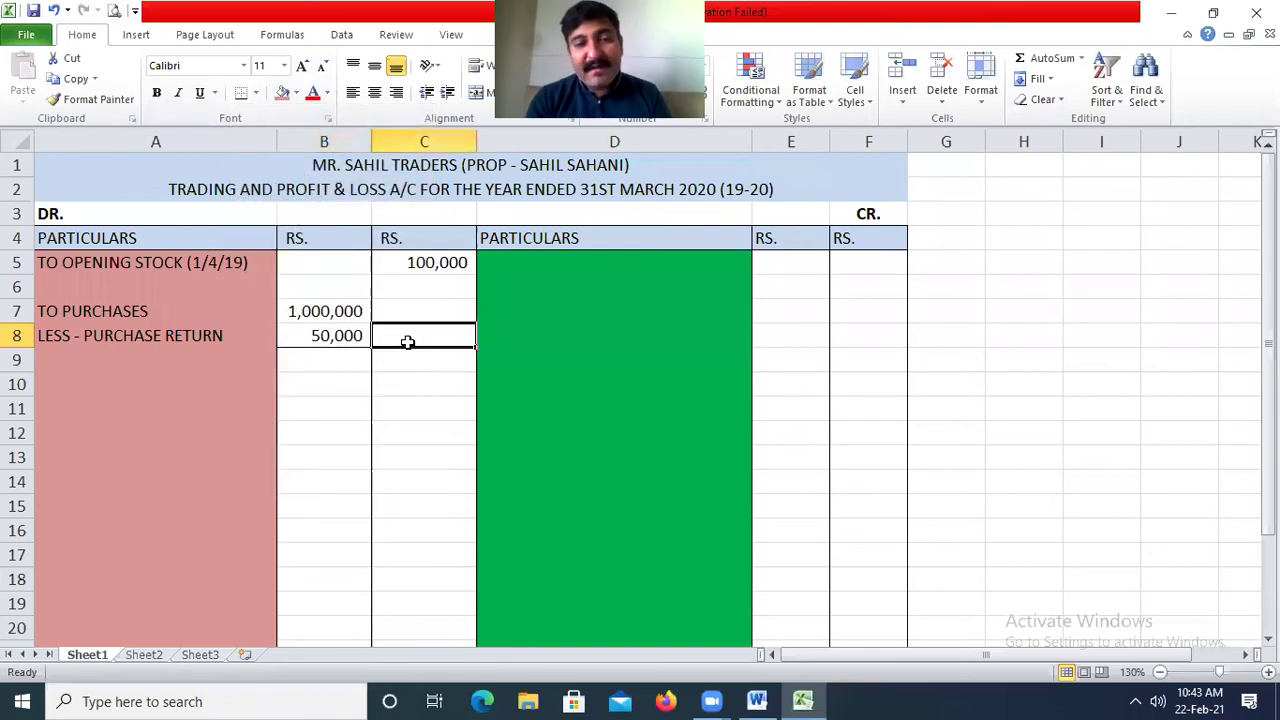
{"action": "type", "text": "="}
{"action": "key", "text": "Up"}
{"action": "key", "text": "Left"}
{"action": "type", "text": "-"}
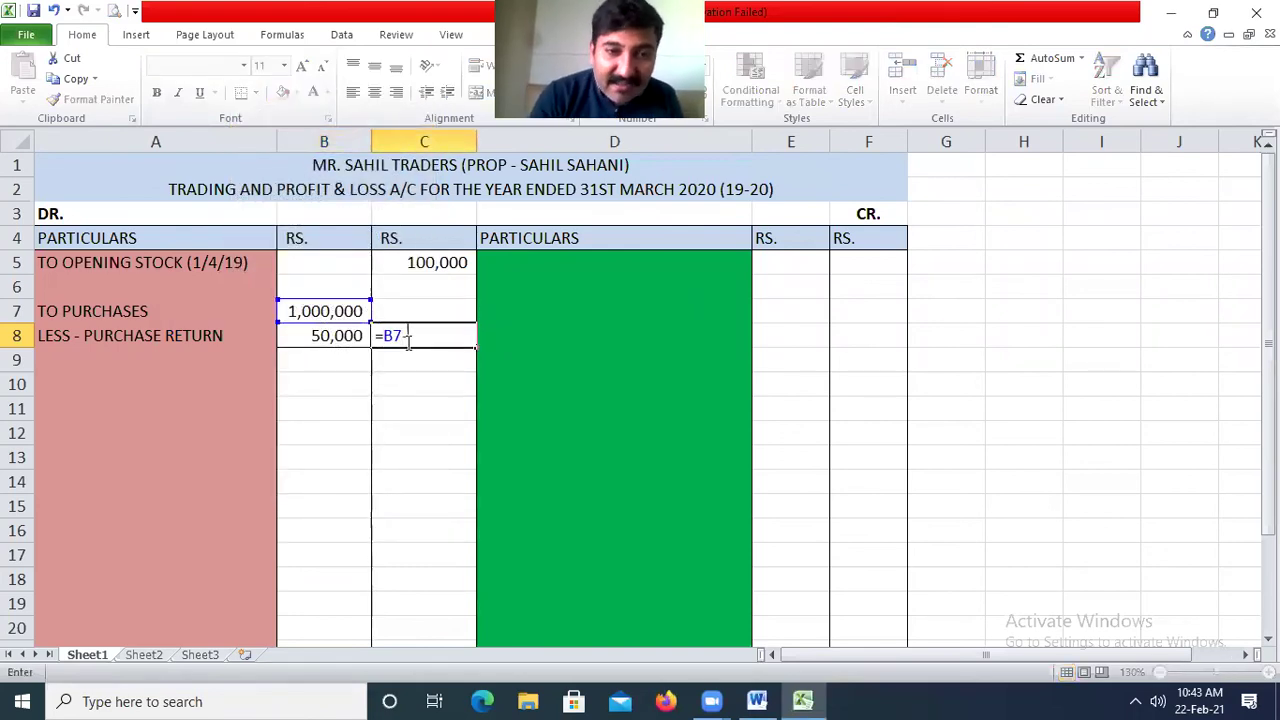
{"action": "key", "text": "Down"}
{"action": "key", "text": "Return"}
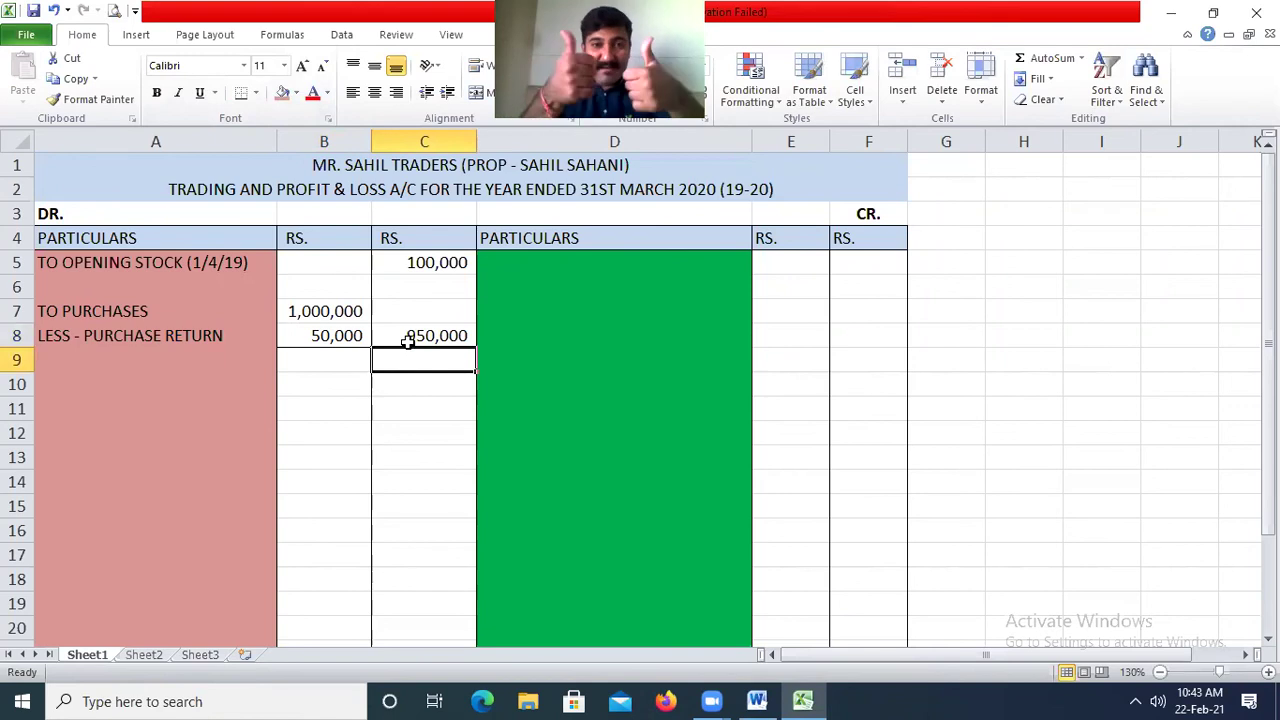
Label D5 'BY SALES DURING THE YEAR' as the first credit entry.
{"action": "left_click", "coordinate": [584, 268]}
{"action": "type", "text": "BY SALES"}
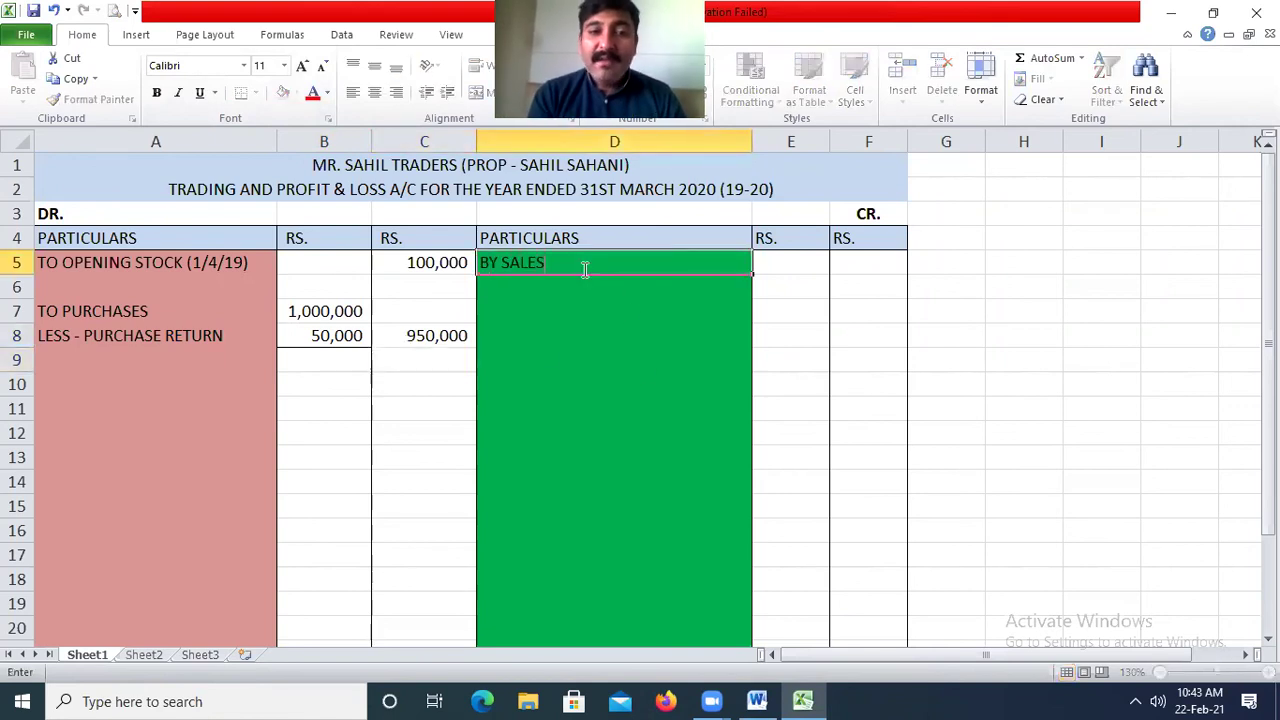
{"action": "key", "text": "Return"}
{"action": "left_click", "coordinate": [584, 268]}
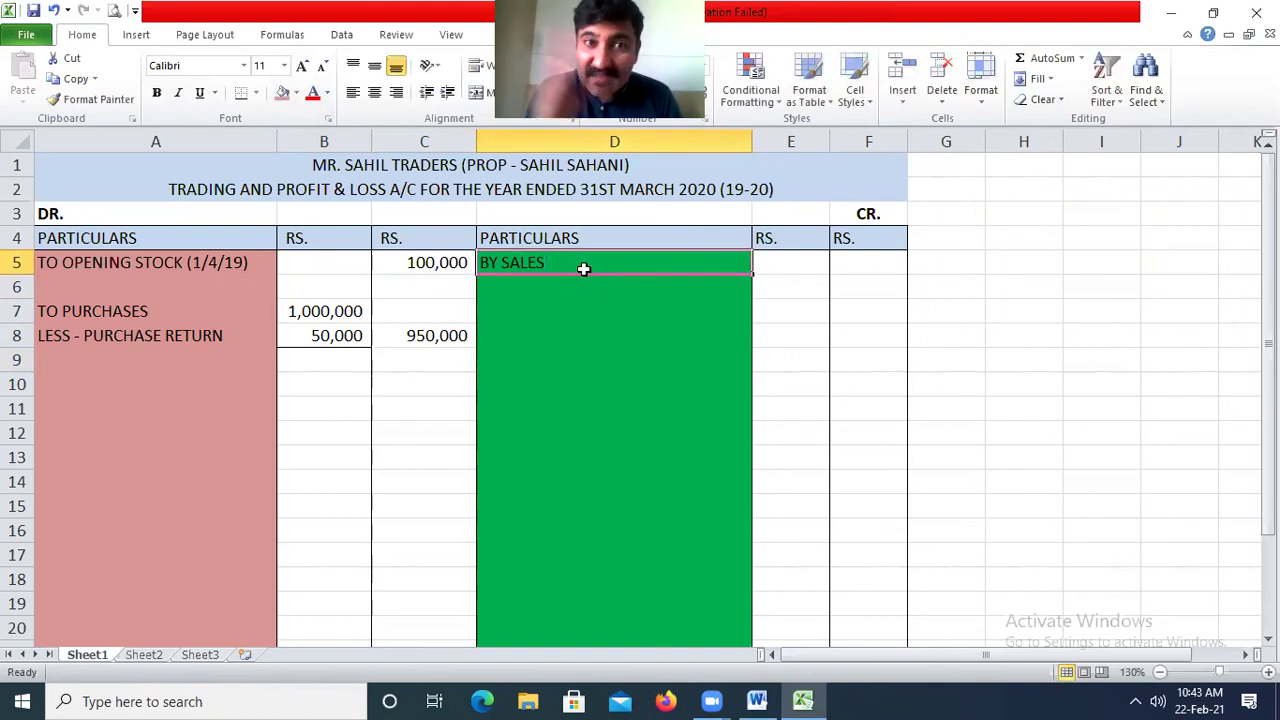
{"action": "key", "text": "Right"}
{"action": "left_click", "coordinate": [584, 268]}
{"action": "double_click", "coordinate": [584, 268]}
{"action": "type", "text": "DURING THE YA"}
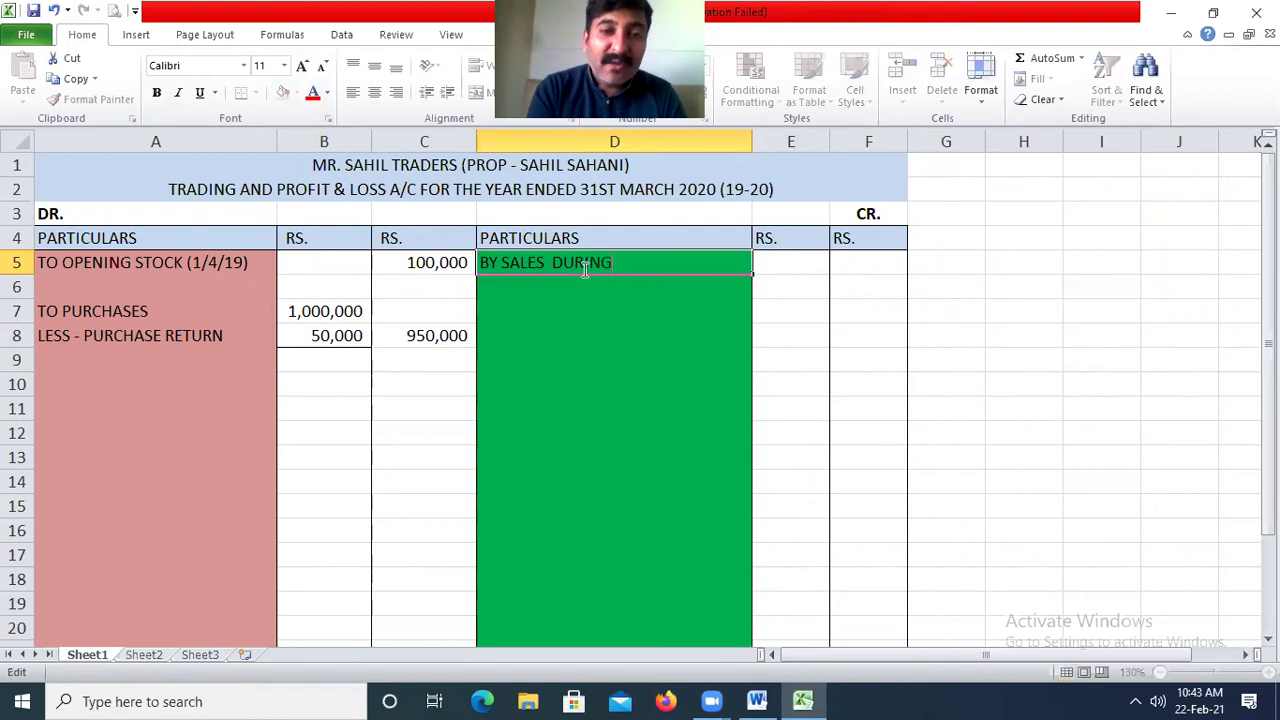
{"action": "key", "text": "BackSpace"}
{"action": "type", "text": "EAR"}
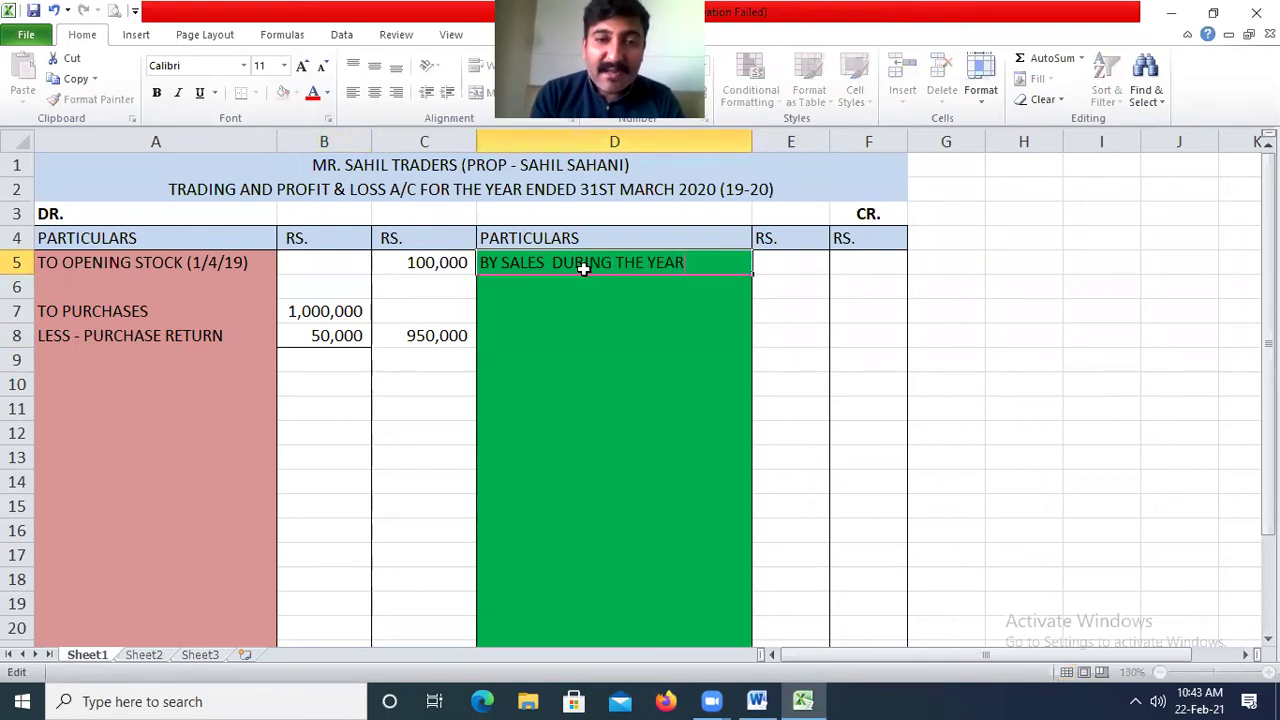
{"action": "key", "text": "Return"}
Extend A7 to 'TO PURCHASES DURING THE YEAR' and autofit column A.
{"action": "key", "text": "Left"}
{"action": "key", "text": "Left"}
{"action": "key", "text": "Left"}
{"action": "key", "text": "Down"}
{"action": "key", "text": "F2"}
{"action": "type", "text": "DURING THE YEAR"}
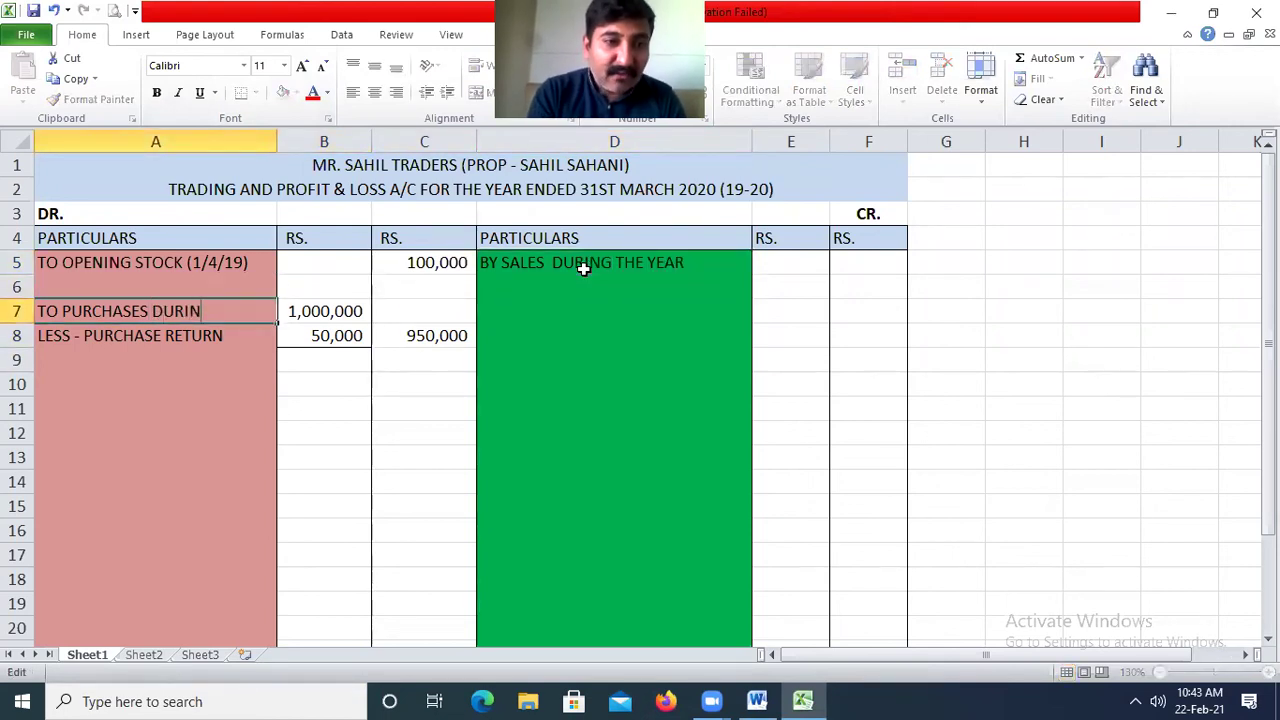
{"action": "key", "text": "Return"}
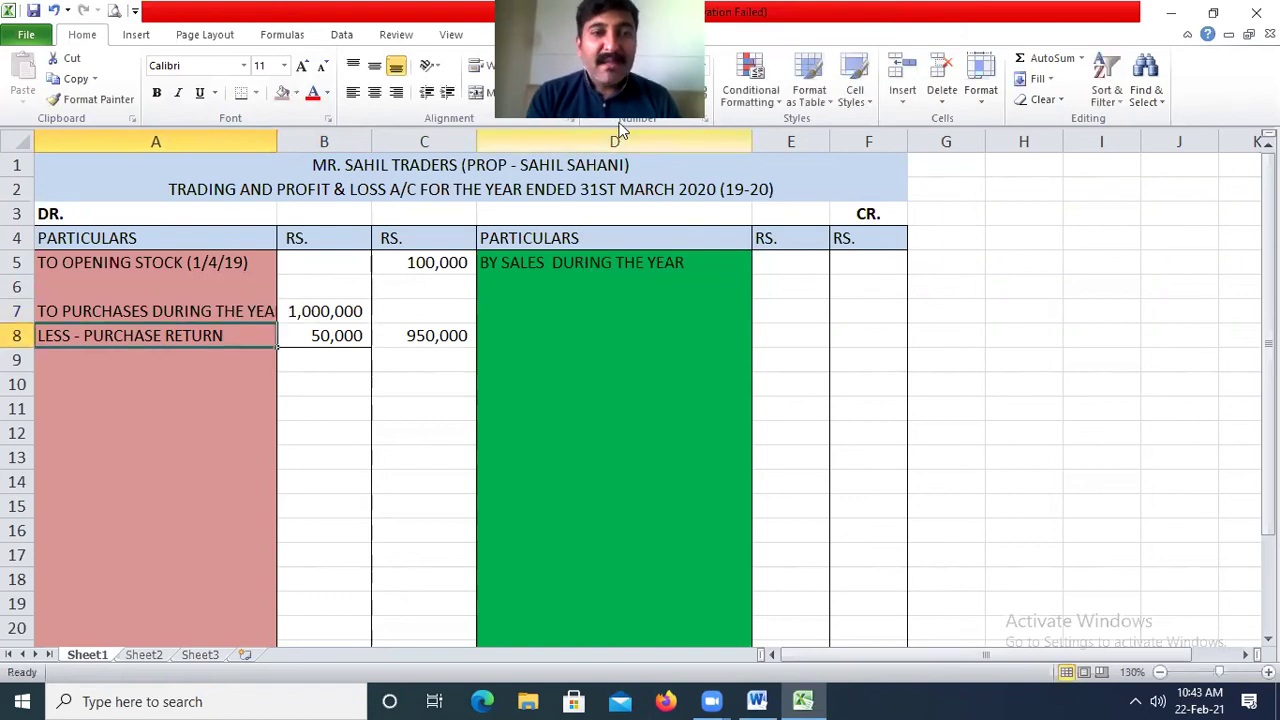
{"action": "double_click", "coordinate": [278, 142]}
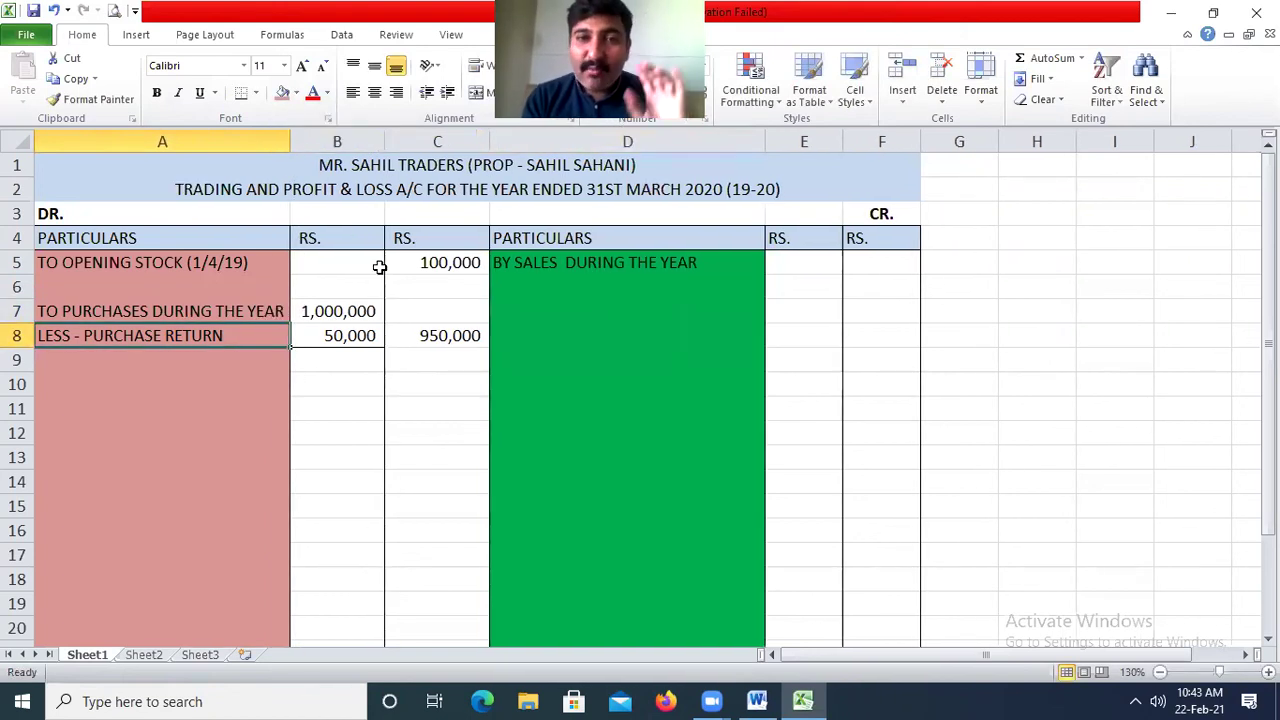
Remove the extra space from the sales label and enter the sales amount in E5.
{"action": "double_click", "coordinate": [561, 261]}
{"action": "key", "text": "BackSpace"}
{"action": "key", "text": "Return"}
{"action": "left_click", "coordinate": [788, 258]}
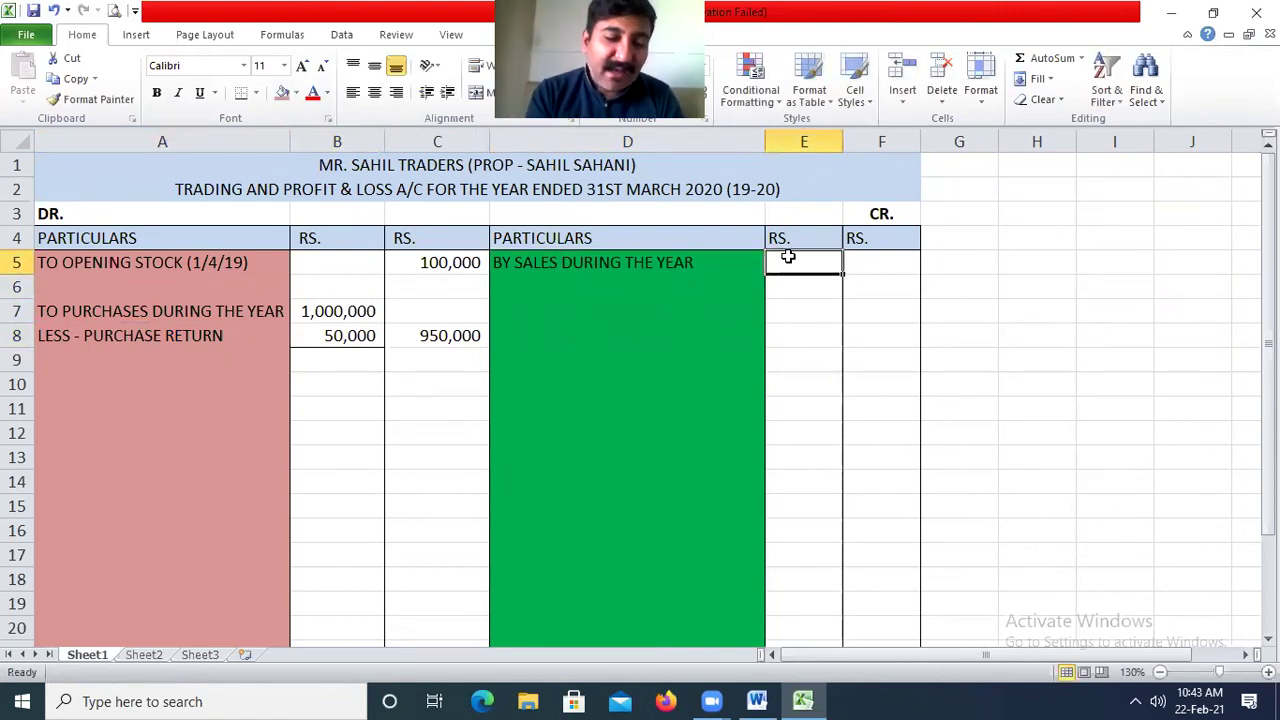
{"action": "type", "text": "1000000"}
{"action": "key", "text": "Return"}
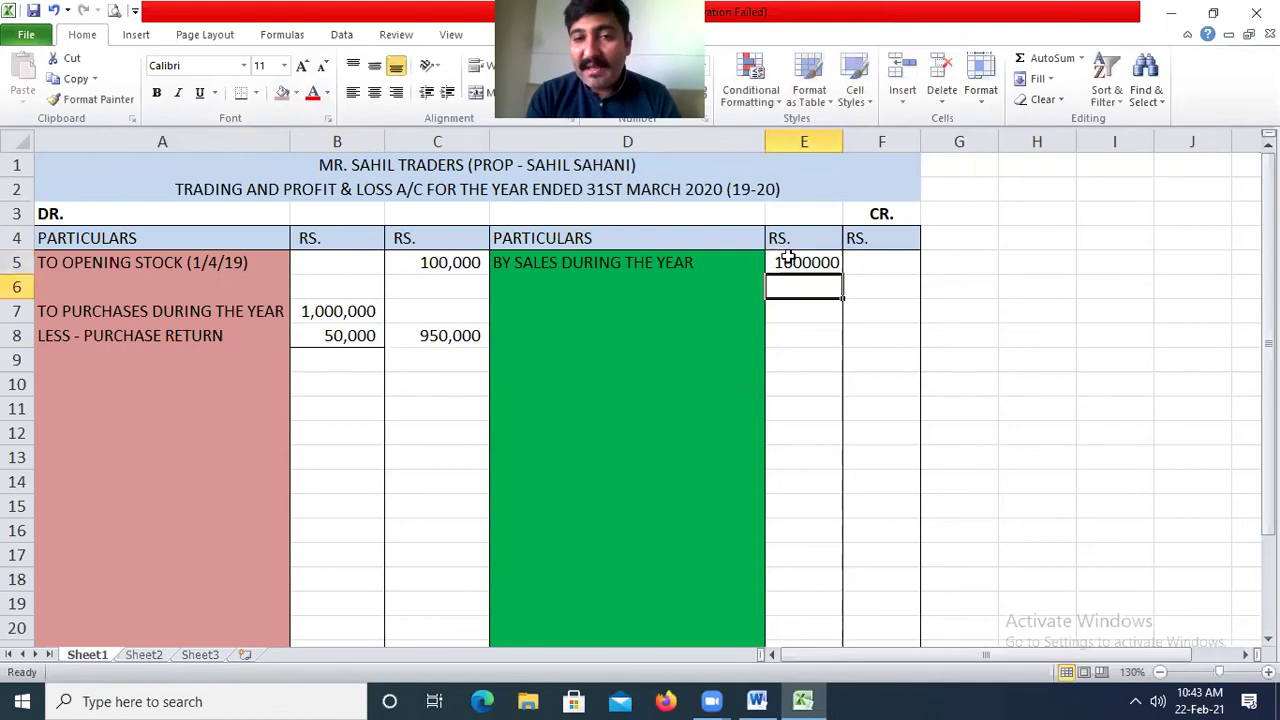
{"action": "key", "text": "Left"}
Apply Comma Style with zero decimals to columns E and F, showing sales as 1,600,000.
{"action": "left_click", "coordinate": [815, 140]}
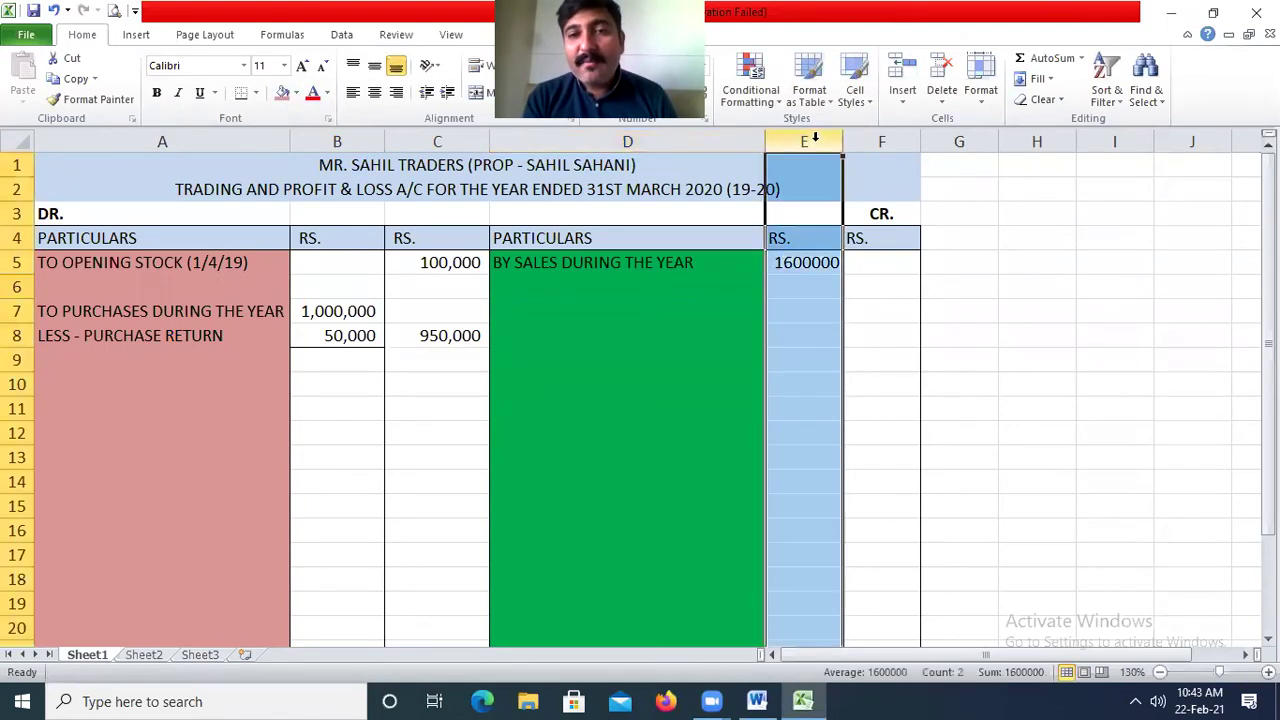
{"action": "left_click_drag", "start_coordinate": [815, 140], "coordinate": [881, 141]}
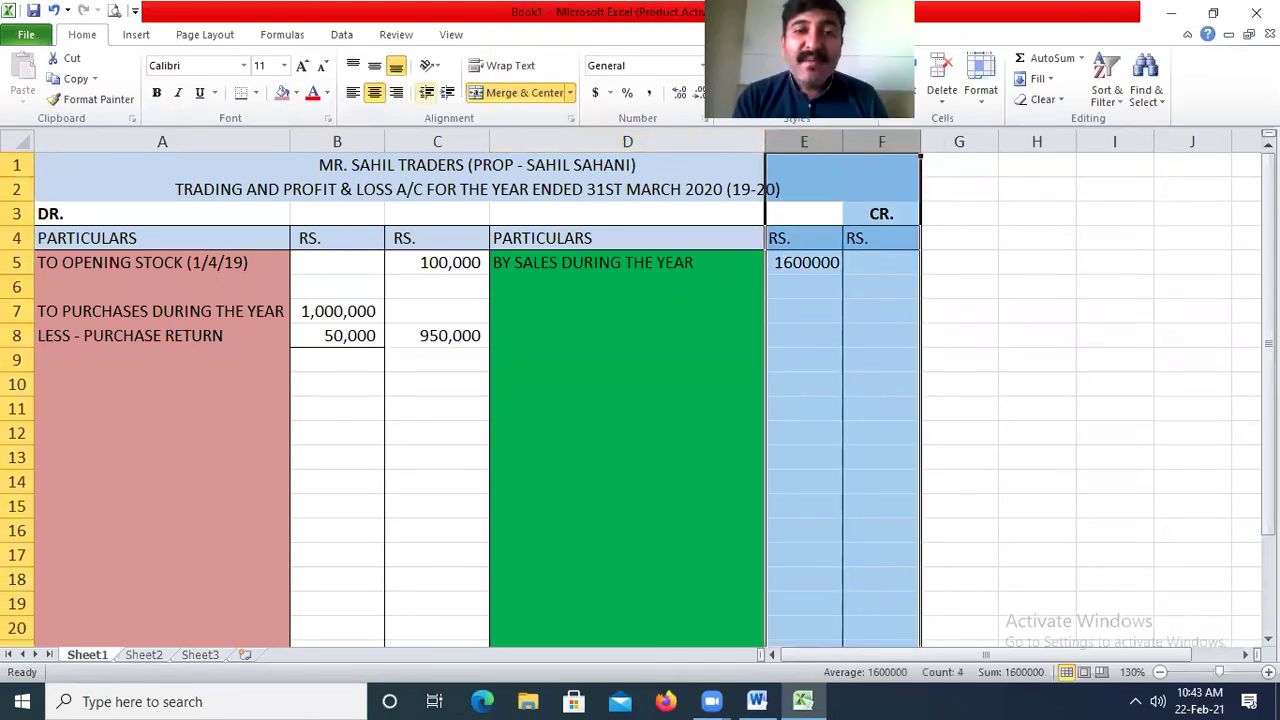
{"action": "left_click", "coordinate": [649, 93]}
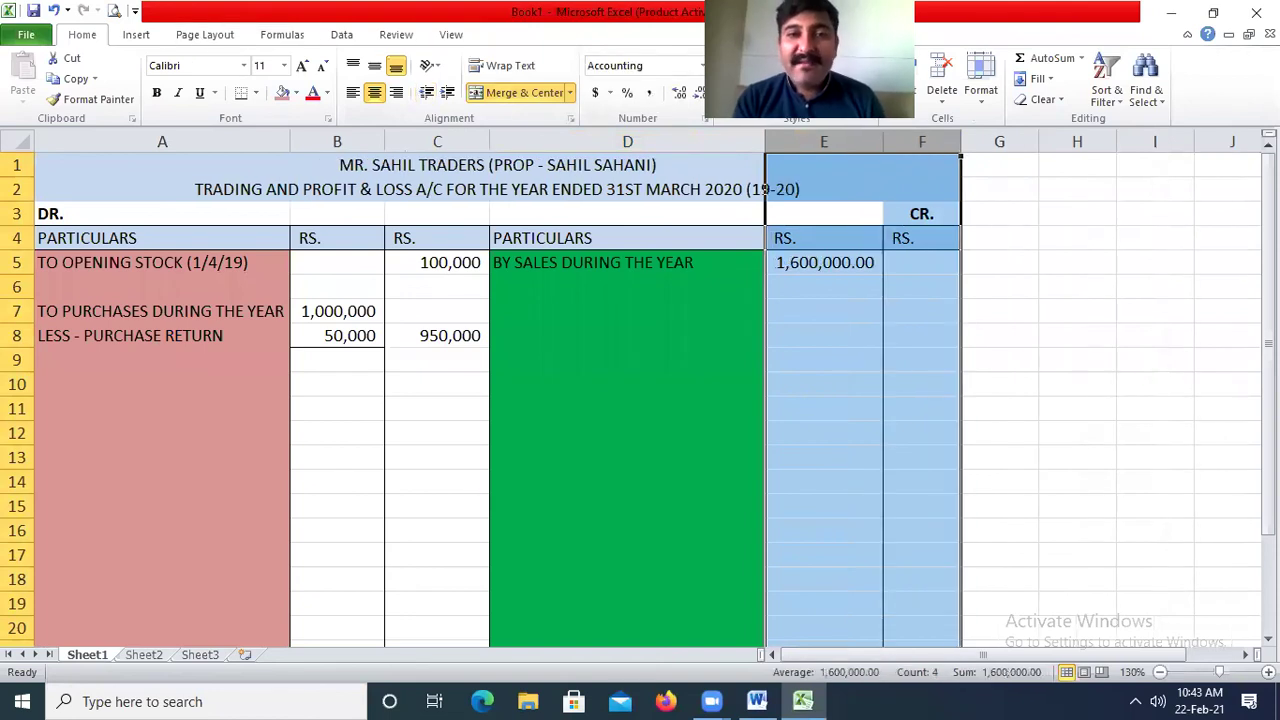
{"action": "left_click", "coordinate": [697, 92]}
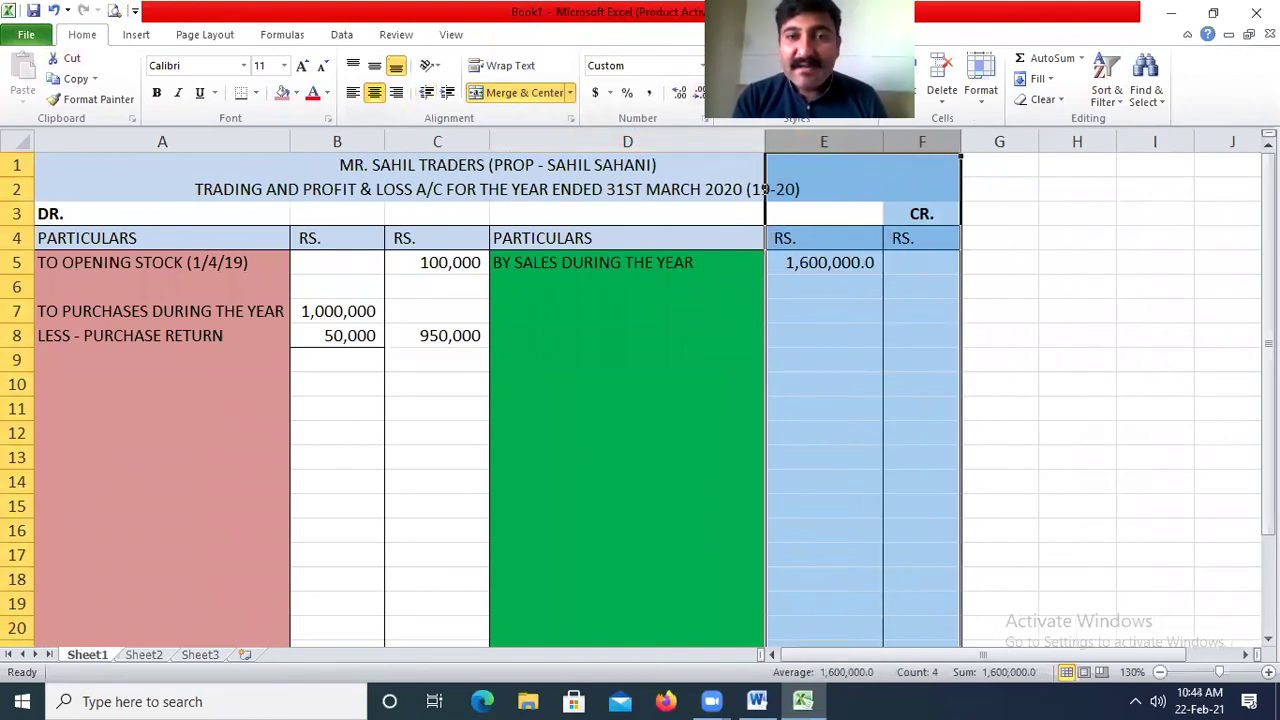
{"action": "left_click", "coordinate": [697, 92]}
{"action": "left_click", "coordinate": [597, 295]}
Add 'LESS - SALES RETURN' in D6 with an amount of 100,000 in E6.
{"action": "type", "text": "LES"}
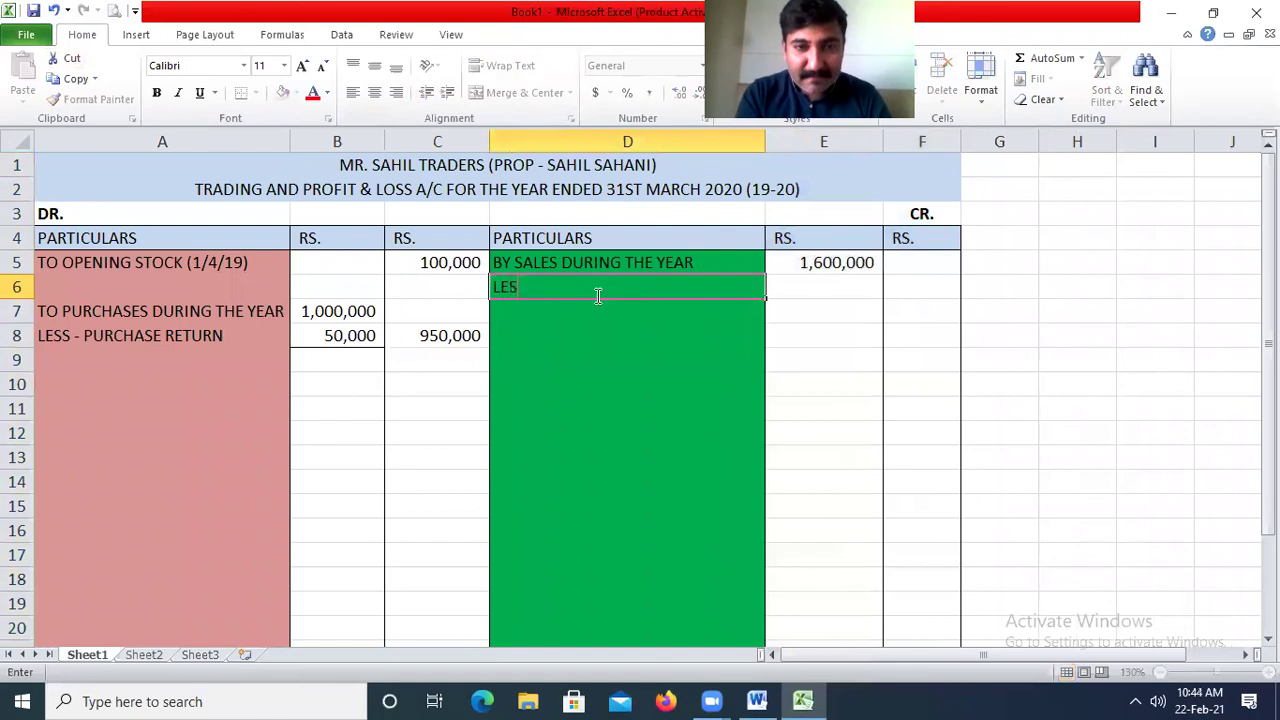
{"action": "type", "text": "S - SALEA"}
{"action": "key", "text": "BackSpace"}
{"action": "key", "text": "BackSpace"}
{"action": "type", "text": "ALEAR"}
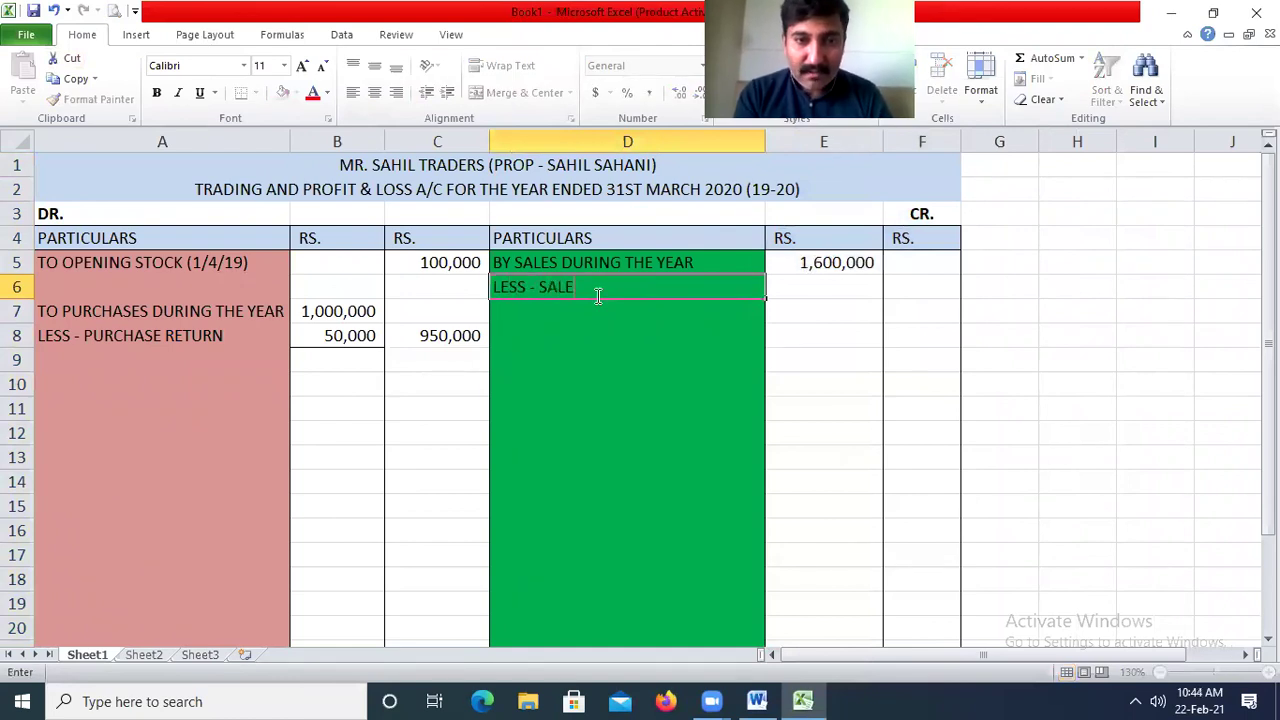
{"action": "key", "text": "BackSpace"}
{"action": "key", "text": "BackSpace"}
{"action": "type", "text": "S RETURN"}
{"action": "key", "text": "Return"}
{"action": "key", "text": "Right"}
{"action": "key", "text": "Up"}
{"action": "type", "text": "1,000,00"}
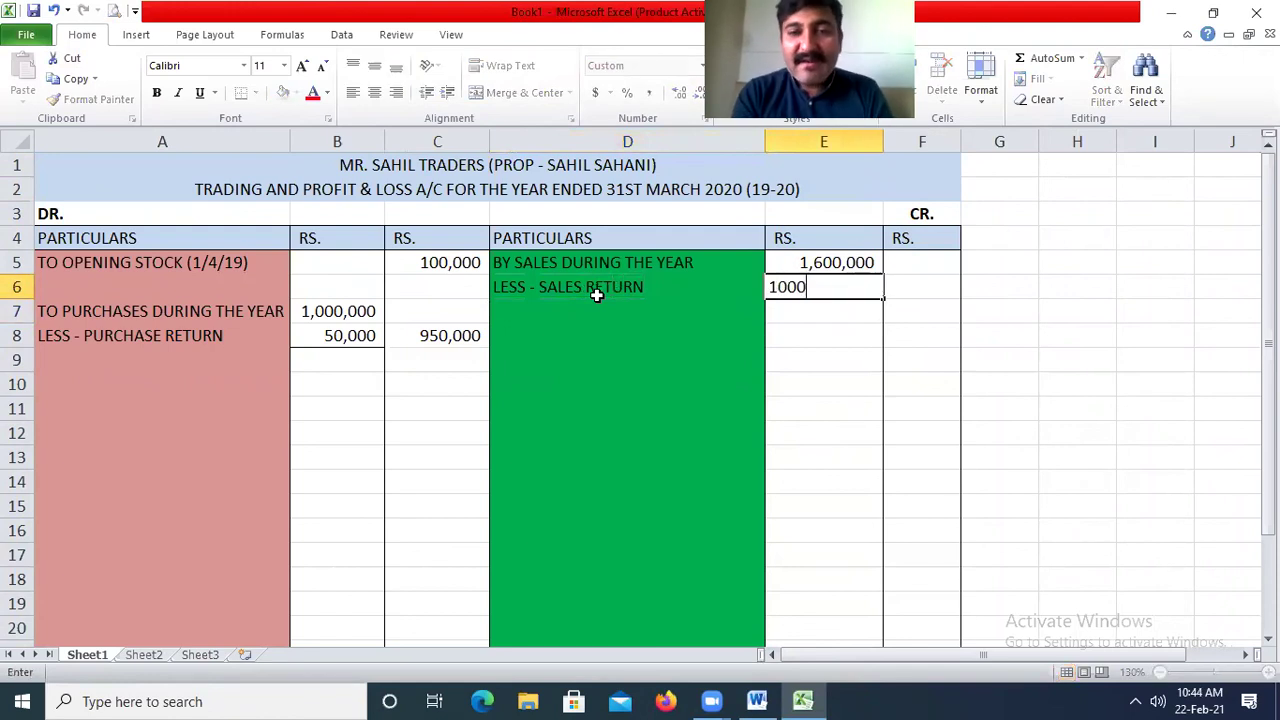
{"action": "type", "text": "0"}
{"action": "key", "text": "BackSpace"}
{"action": "key", "text": "Return"}
{"action": "key", "text": "Up"}
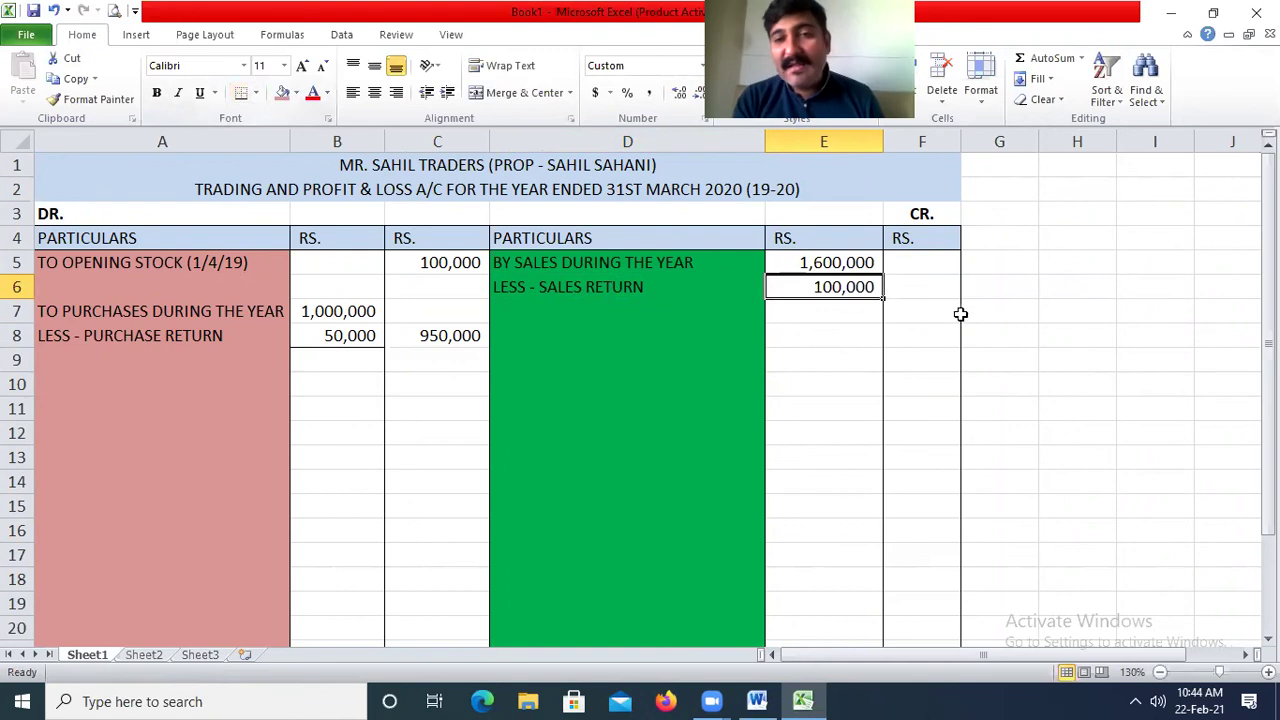
Enter the net sales formula in F6, giving 1,500,000.
{"action": "left_click", "coordinate": [932, 289]}
{"action": "type", "text": "="}
{"action": "key", "text": "Up"}
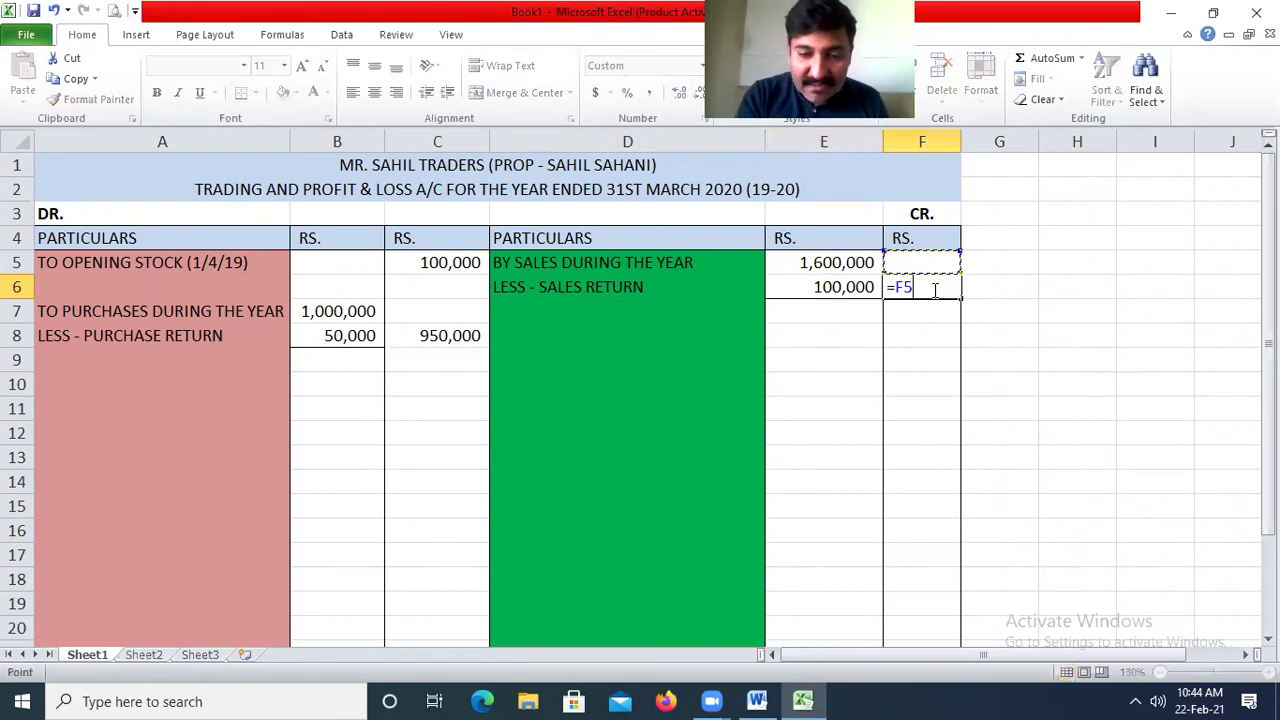
{"action": "key", "text": "Return"}
{"action": "left_click", "coordinate": [594, 334]}
{"action": "key", "text": "Return"}
{"action": "key", "text": "Return"}
{"action": "type", "text": "BY"}
{"action": "key", "text": "BackSpace"}
{"action": "key", "text": "BackSpace"}
{"action": "key", "text": "Return"}
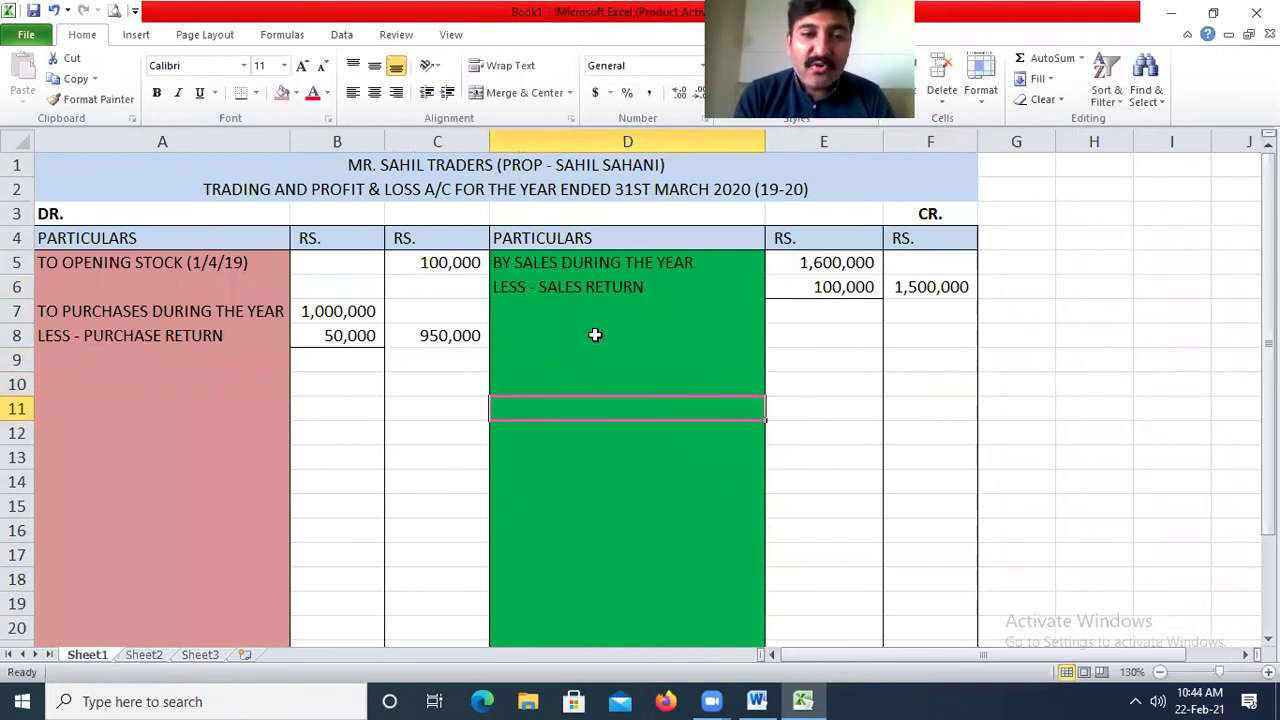
Type the credit label 'BY CLOSING STOCK' in D10.
{"action": "type", "text": "B"}
{"action": "key", "text": "BackSpace"}
{"action": "key", "text": "Up"}
{"action": "type", "text": "BY CLS"}
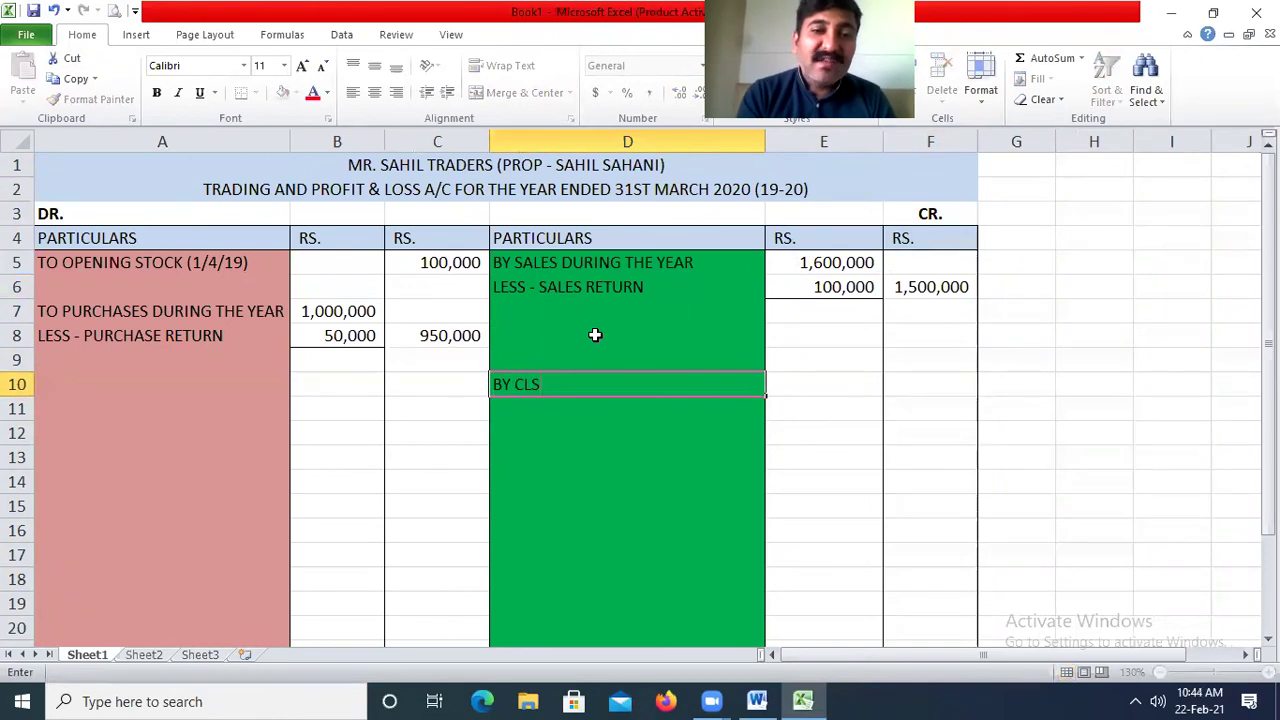
{"action": "key", "text": "BackSpace"}
{"action": "type", "text": "OSING"}
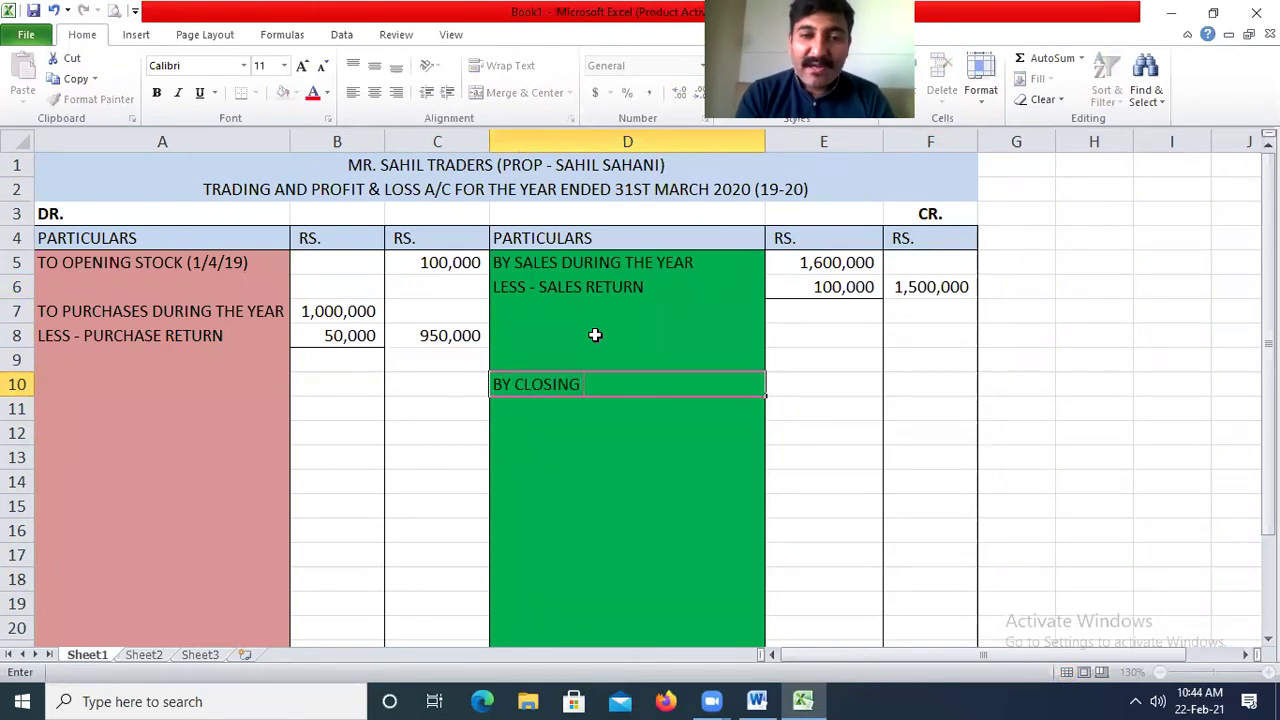
{"action": "type", "text": " STOCK"}
{"action": "key", "text": "Return"}
Enter the closing stock value of 150,000 in F10, correcting the mistyped 1500000.
{"action": "key", "text": "Up"}
{"action": "key", "text": "Right"}
{"action": "key", "text": "Right"}
{"action": "type", "text": "1"}
{"action": "key", "text": "BackSpace"}
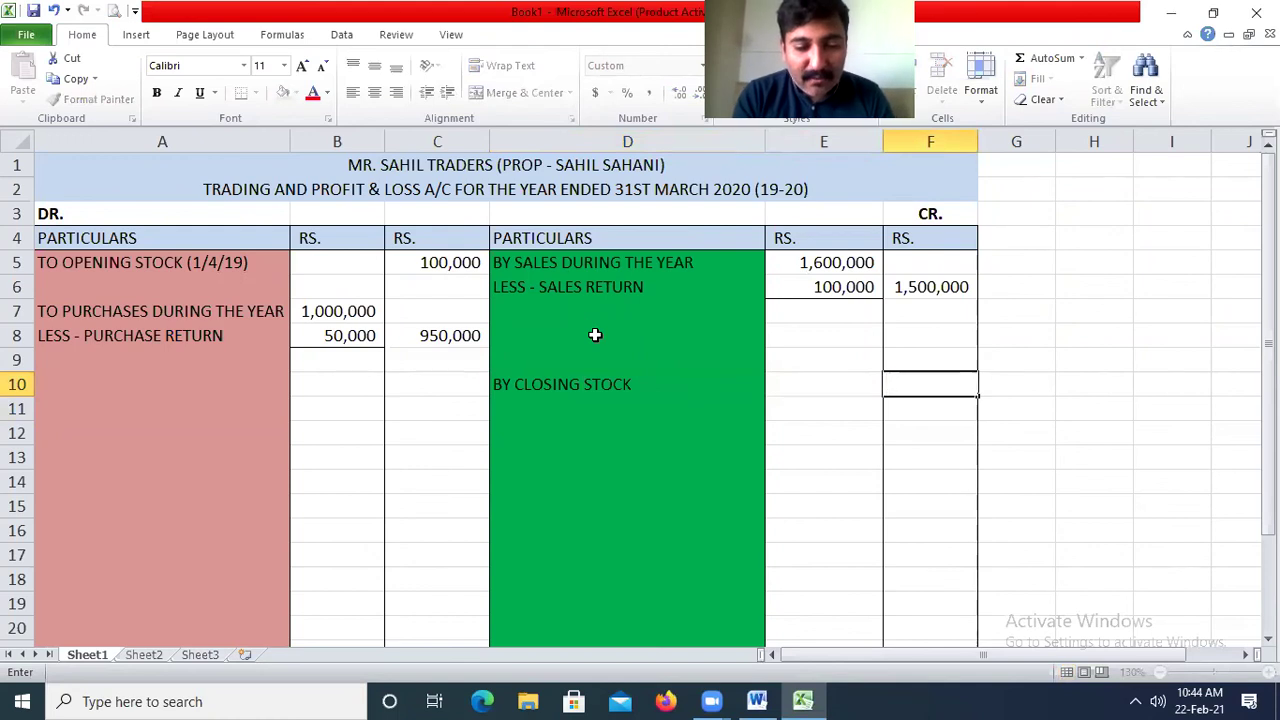
{"action": "type", "text": "1500000"}
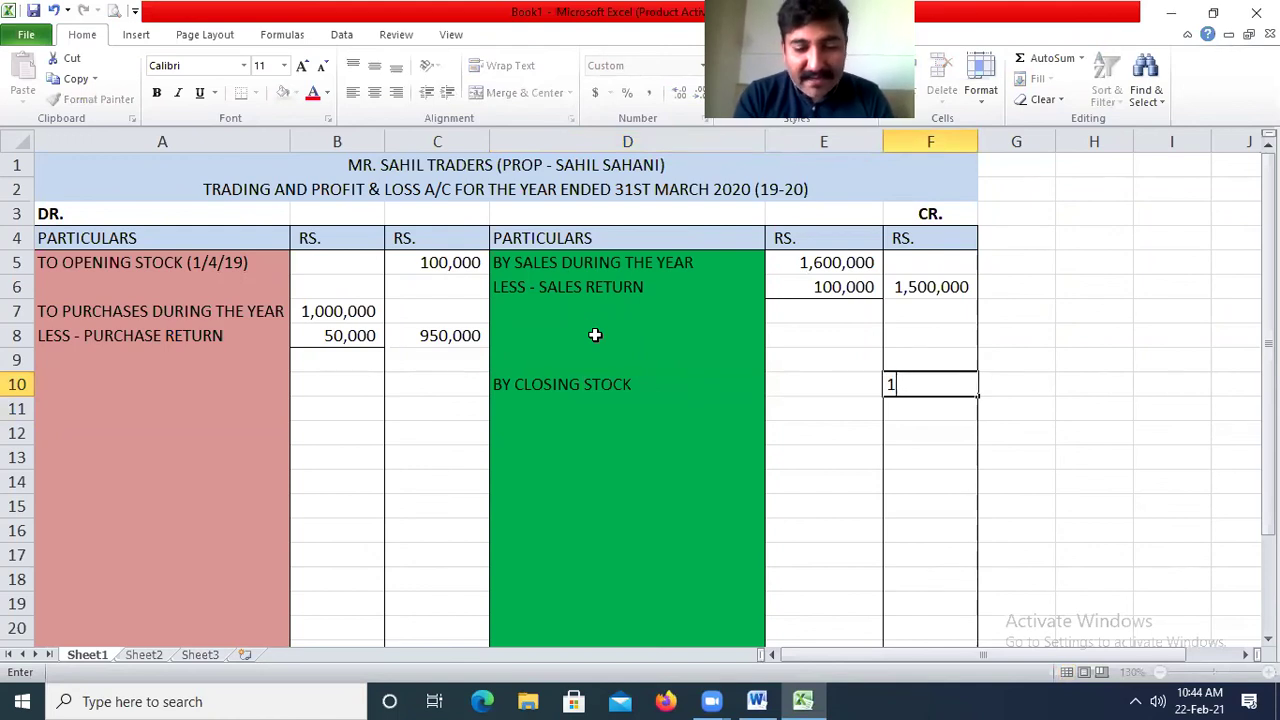
{"action": "key", "text": "Return"}
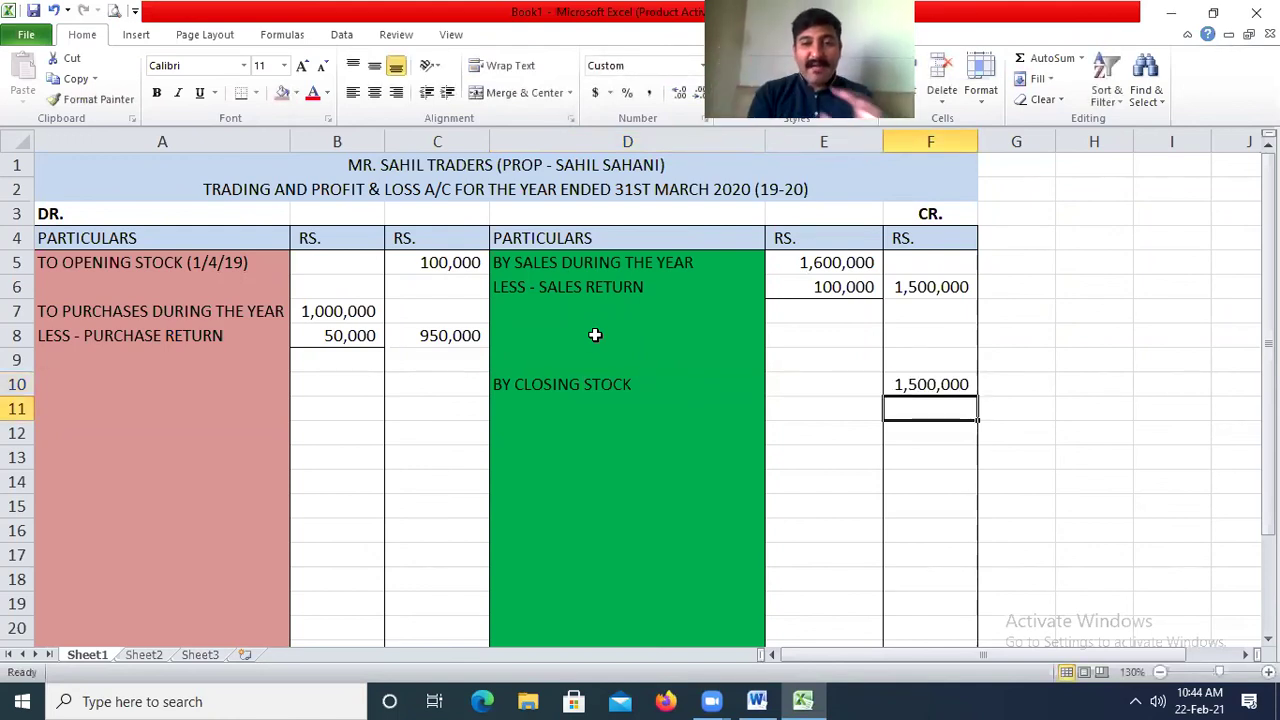
{"action": "key", "text": "Up"}
{"action": "type", "text": "150000"}
{"action": "key", "text": "Return"}
{"action": "key", "text": "Up"}
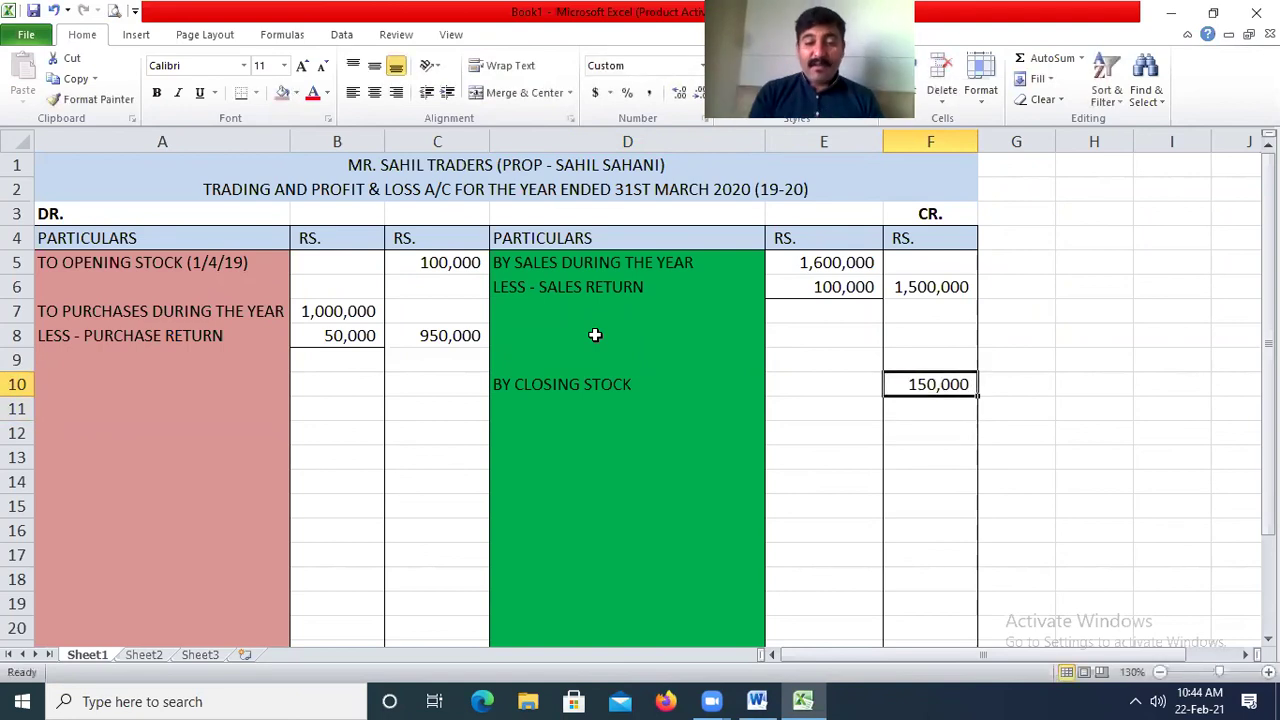
{"action": "key", "text": "Down"}
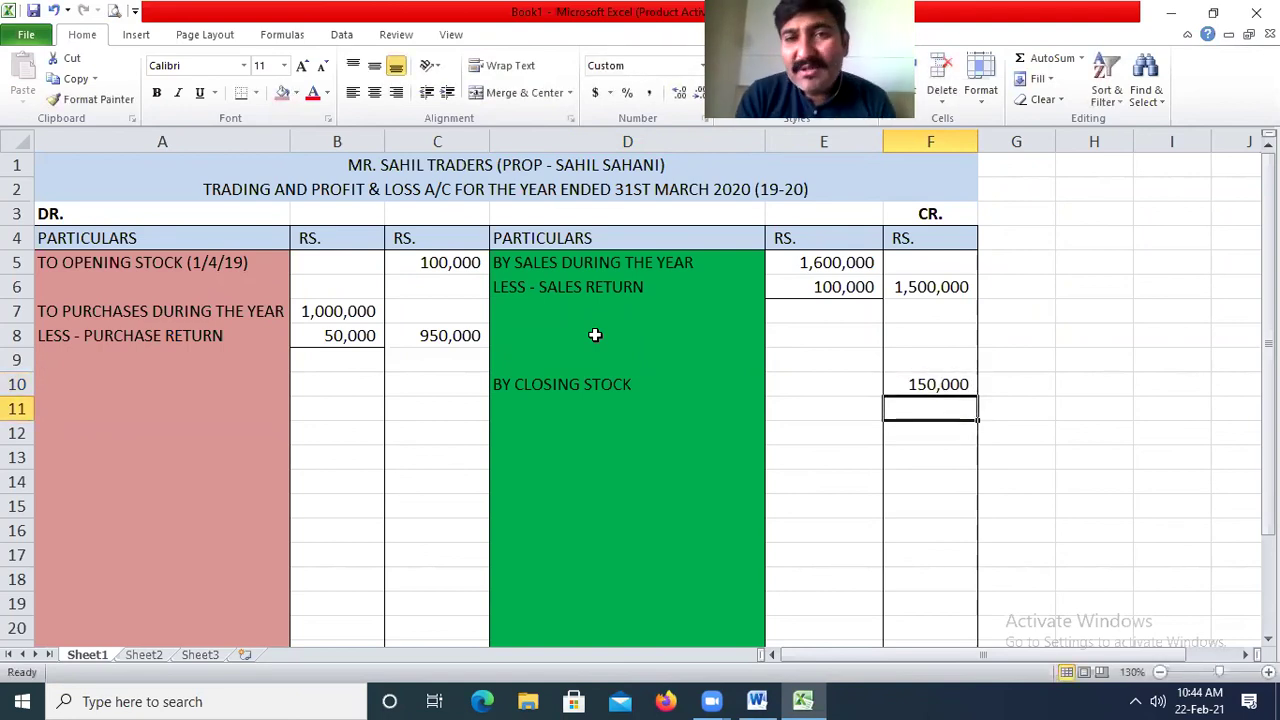